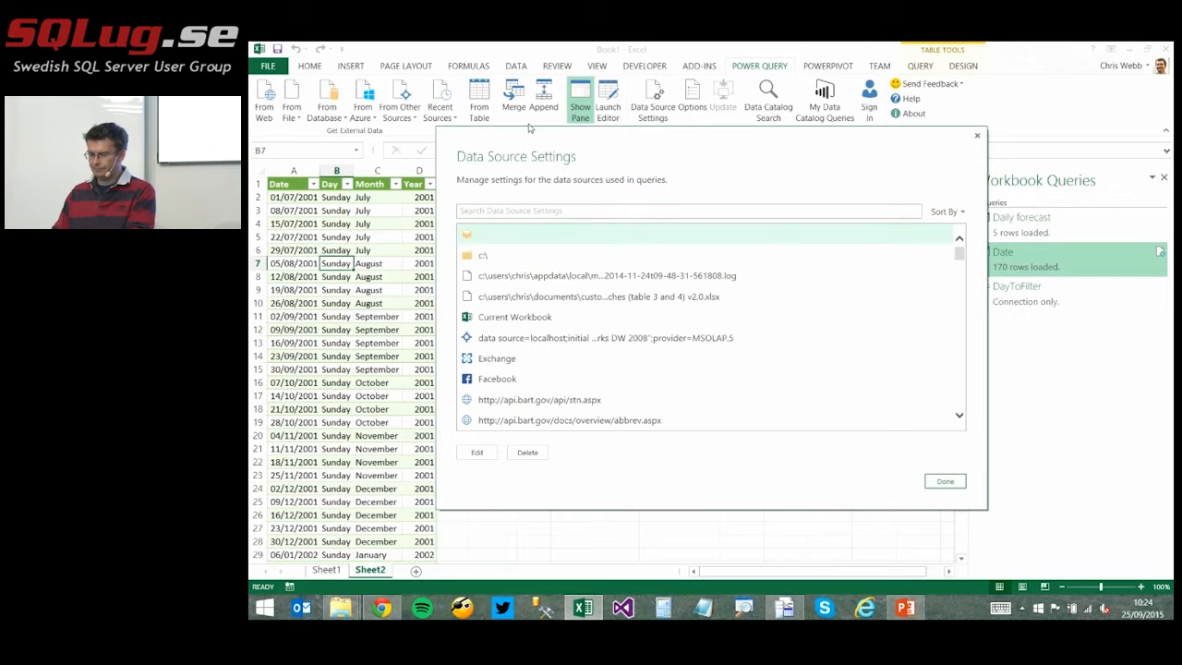
# Open the settings of the Current Workbook data source and review its available privacy levels.
pyautogui.moveTo(549, 130); pyautogui.dragTo(405, 111)
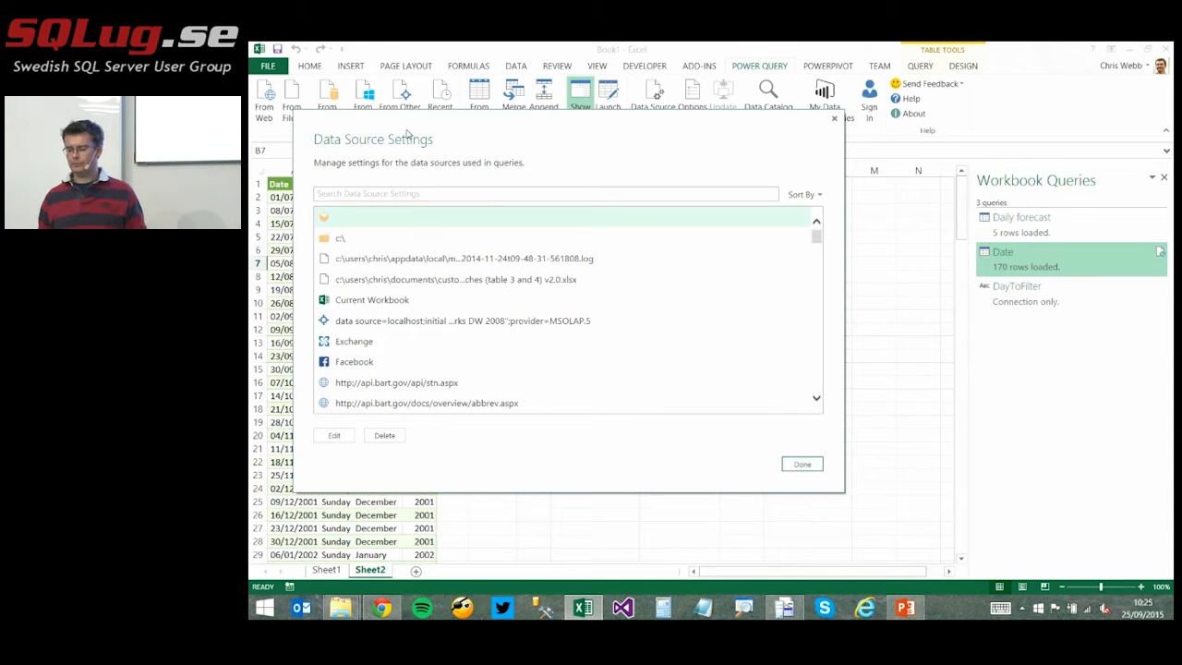
pyautogui.click(363, 304)
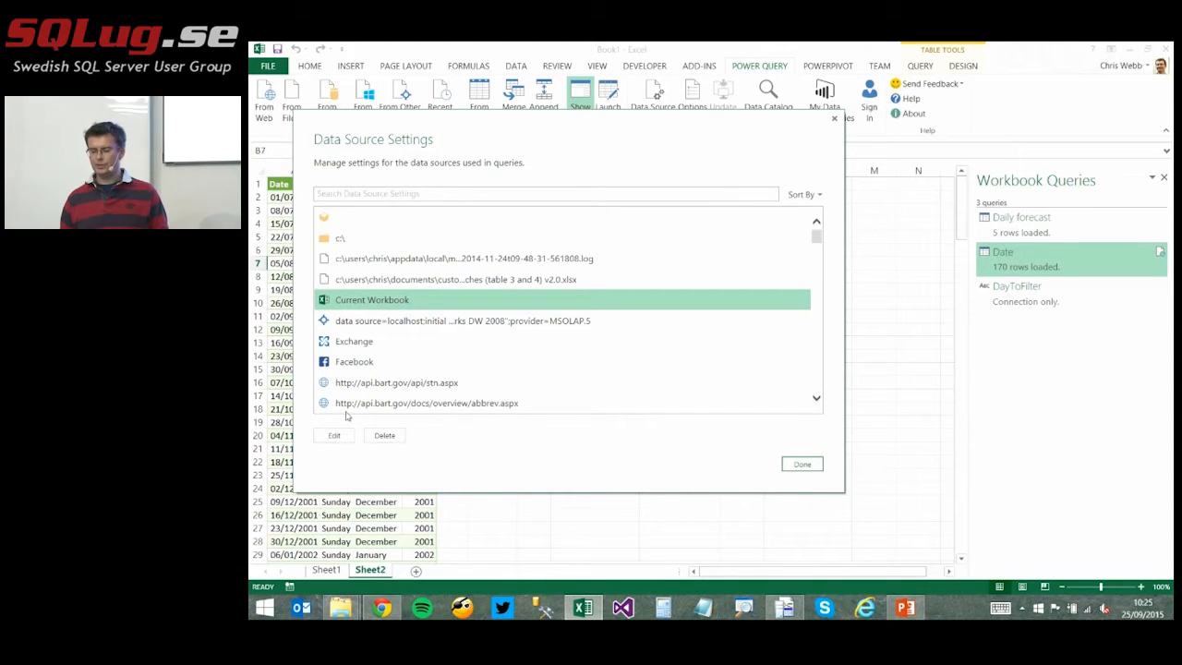
pyautogui.click(334, 435)
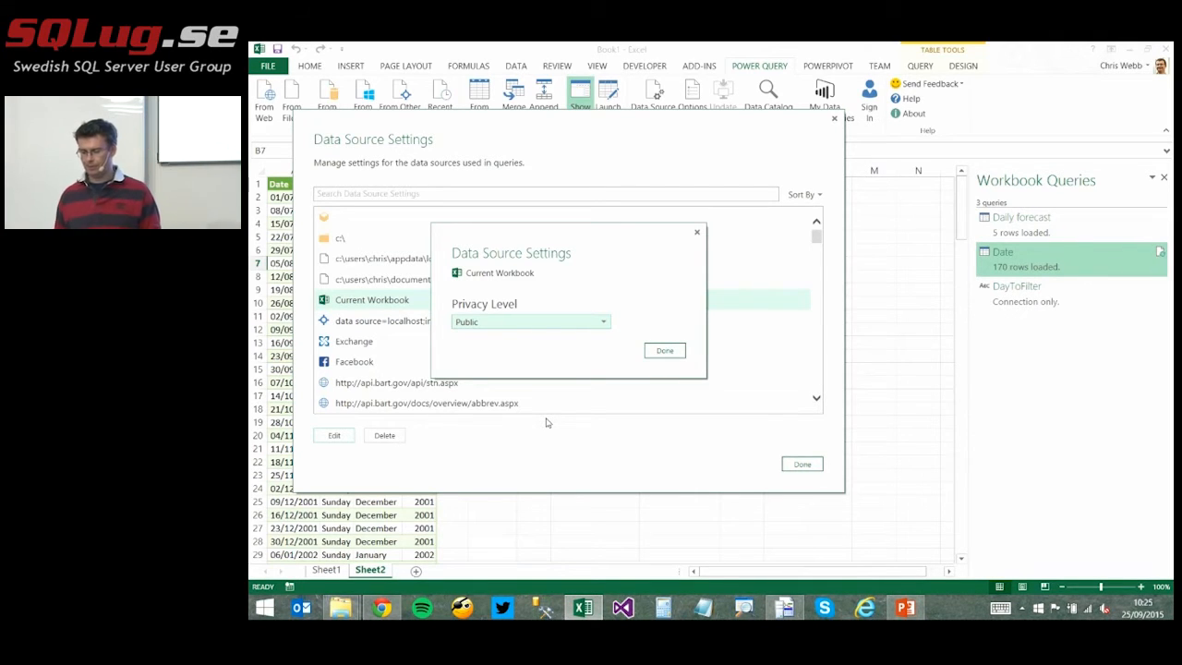
pyautogui.click(603, 324)
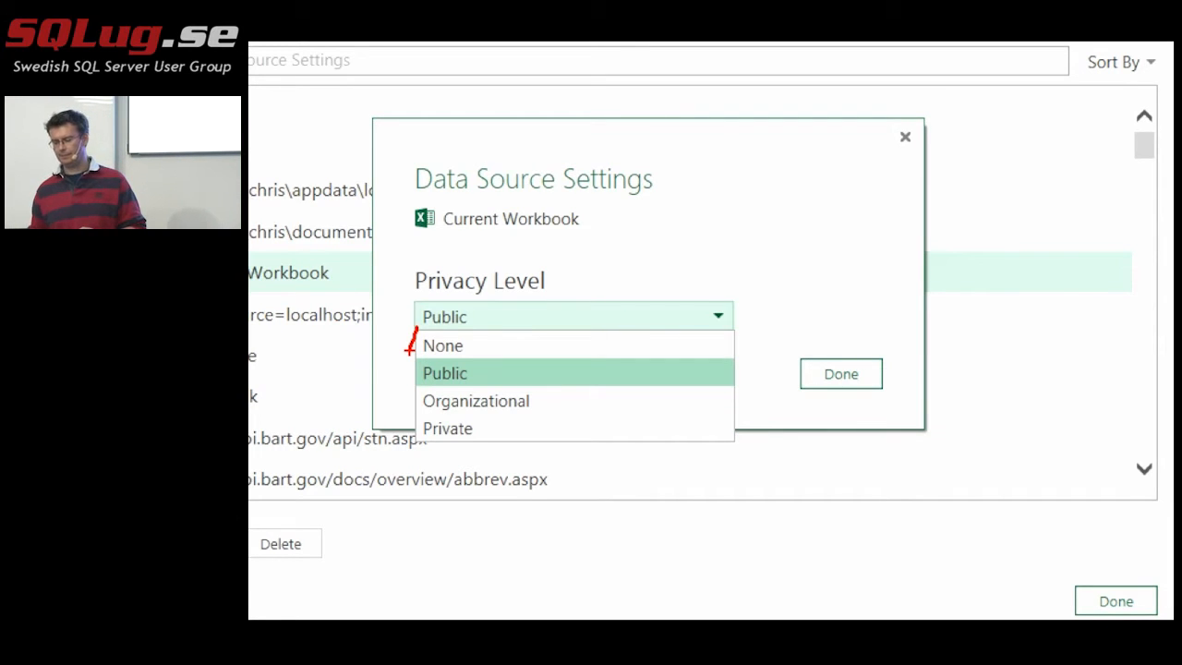
pyautogui.moveTo(412, 360); pyautogui.dragTo(414, 385)
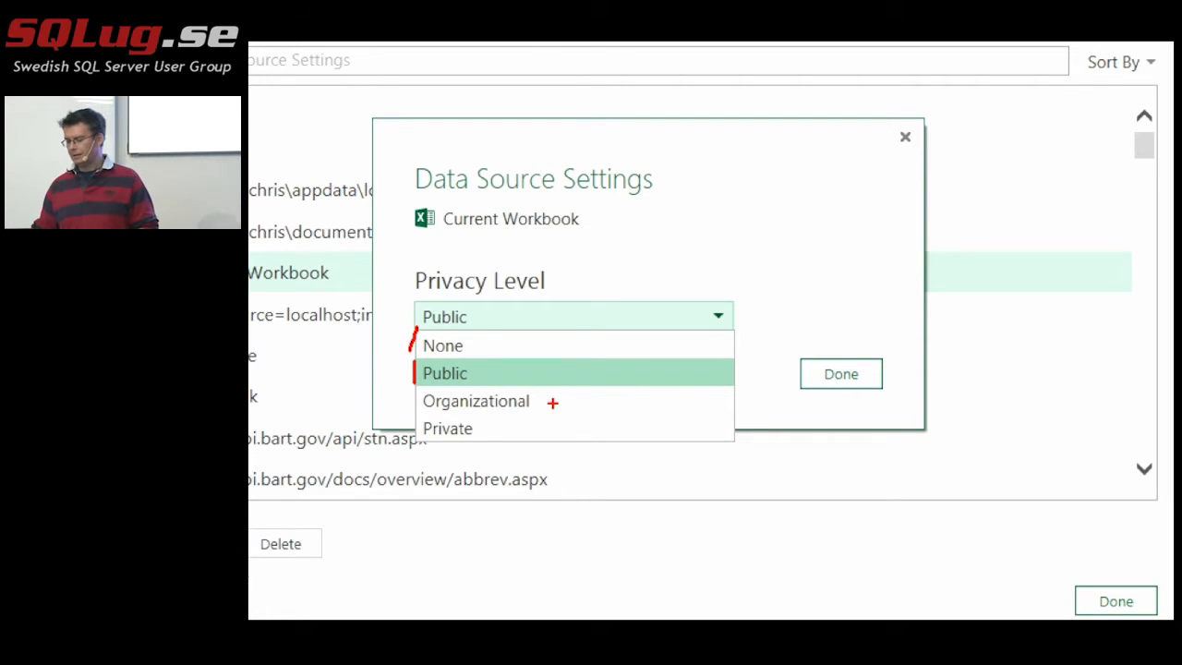
pyautogui.moveTo(533, 382); pyautogui.dragTo(535, 418)
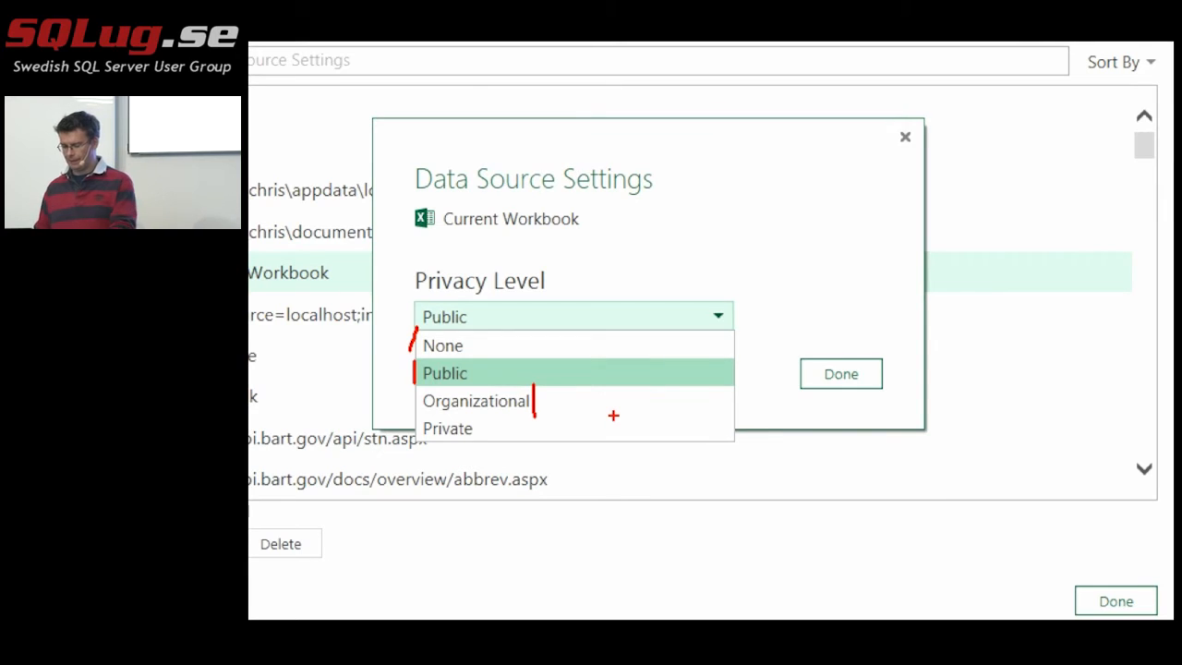
pyautogui.press('Escape')
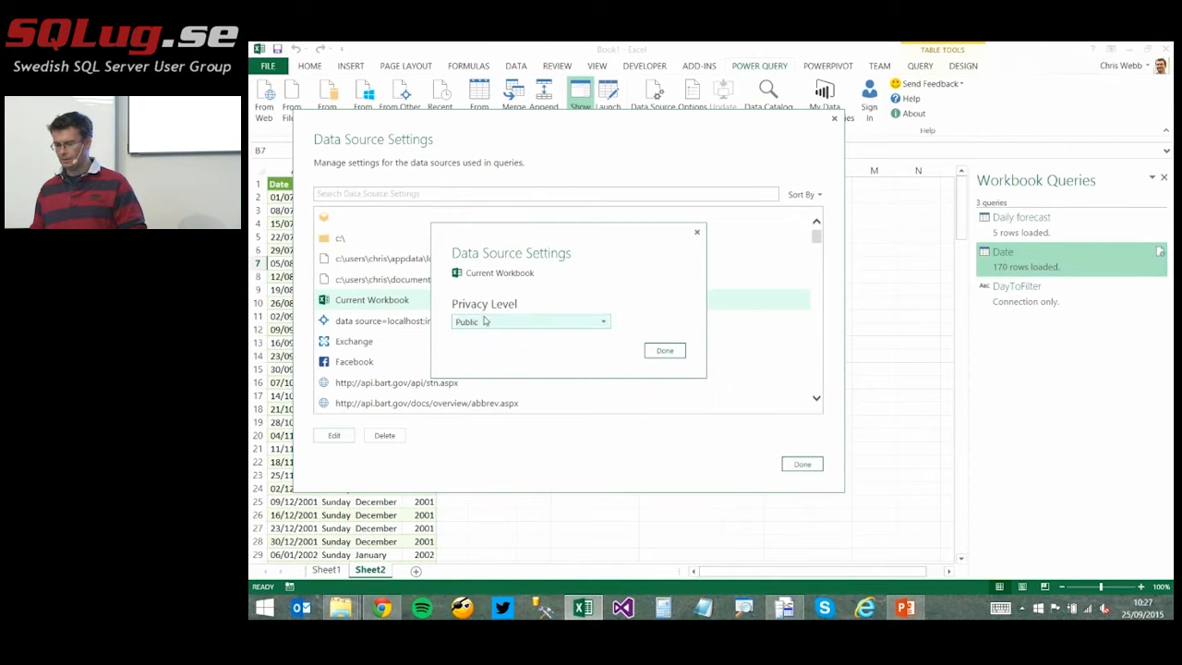
# Switch the Current Workbook privacy level to Private and back to Public, and close the data source settings.
pyautogui.click(483, 321)
pyautogui.click(480, 379)
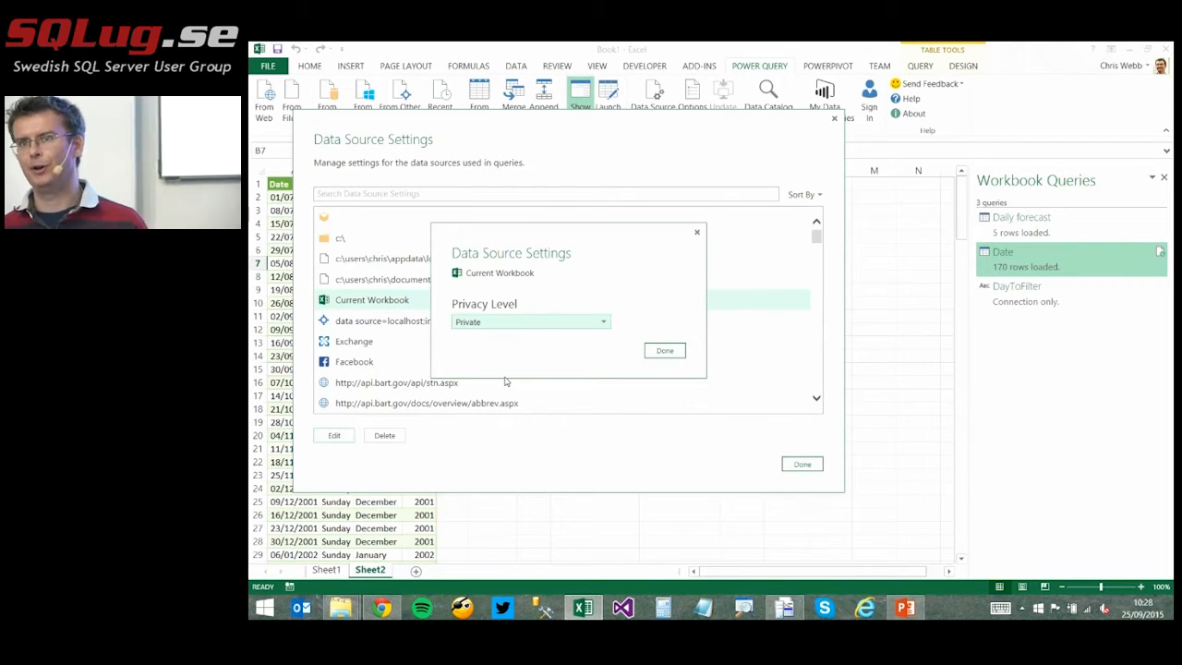
pyautogui.click(492, 323)
pyautogui.click(479, 350)
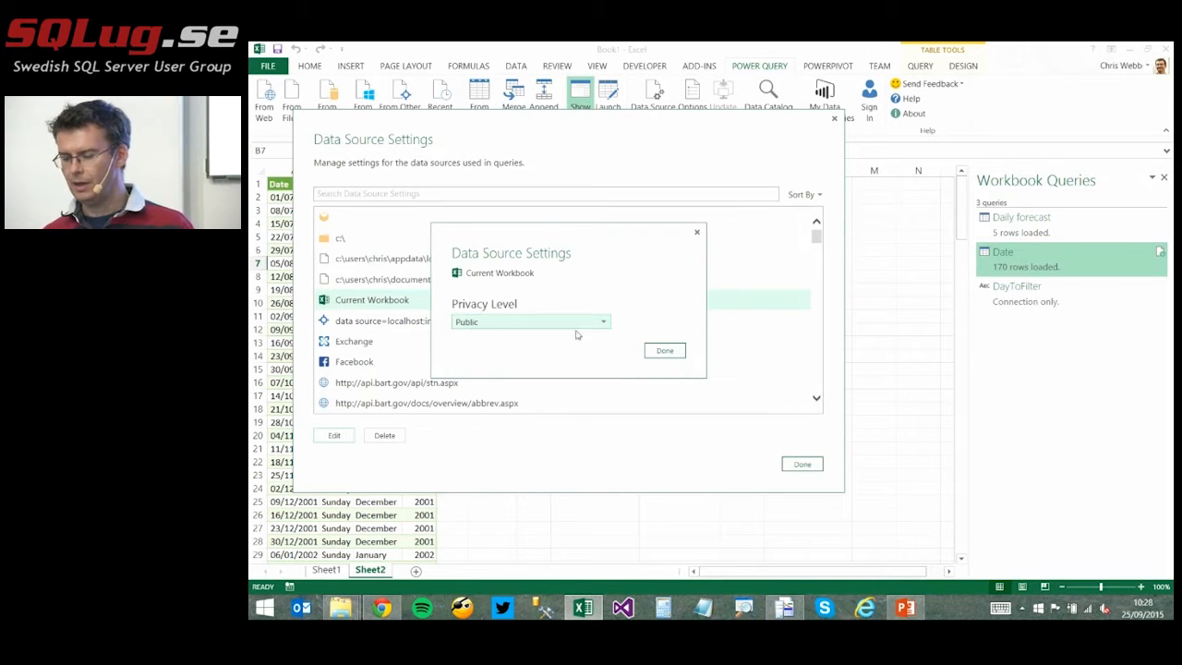
pyautogui.click(666, 351)
pyautogui.click(802, 464)
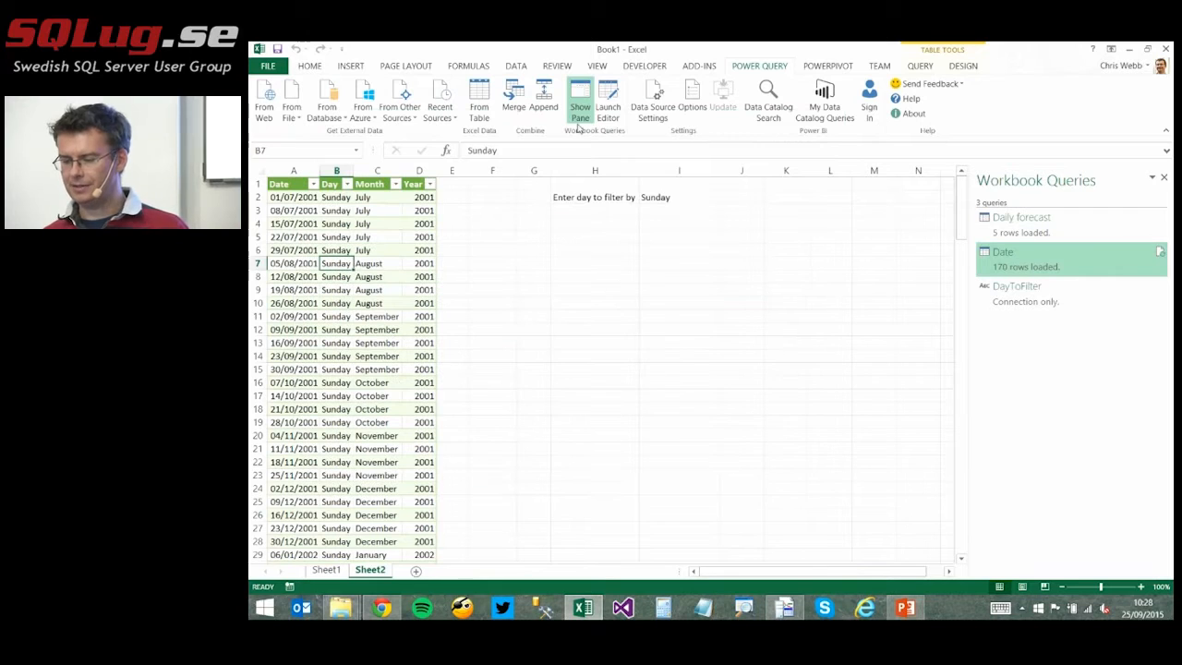
# Review the Fast Combine privacy choices for the current workbook in the query options and leave without changes.
pyautogui.click(692, 103)
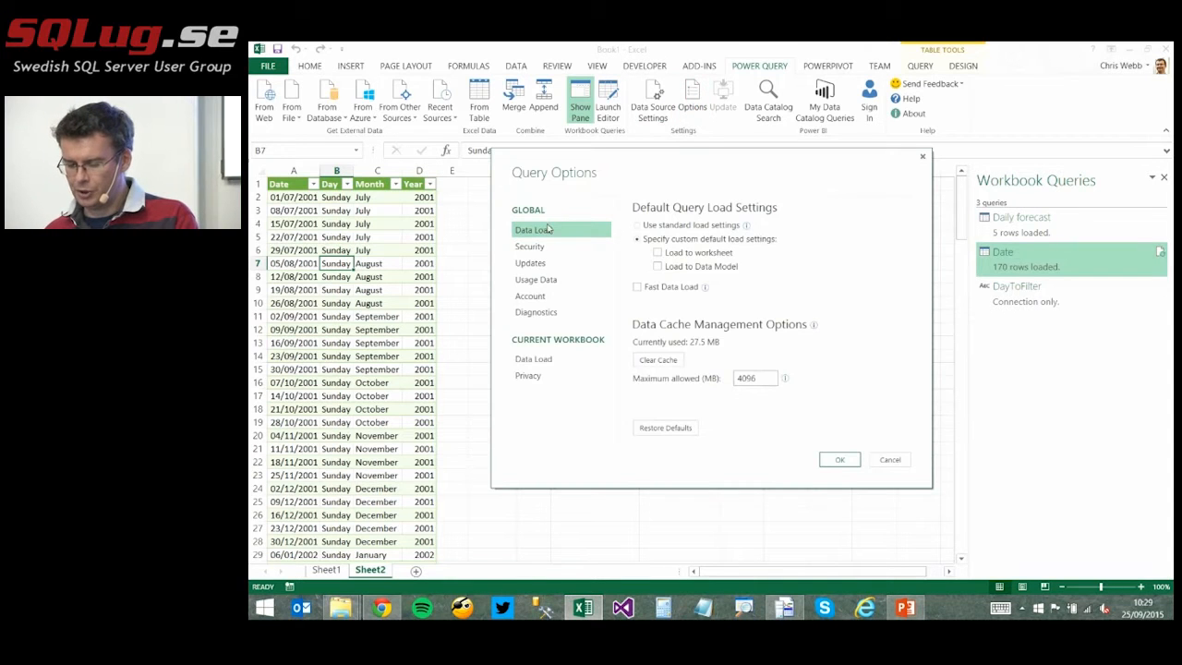
pyautogui.click(528, 376)
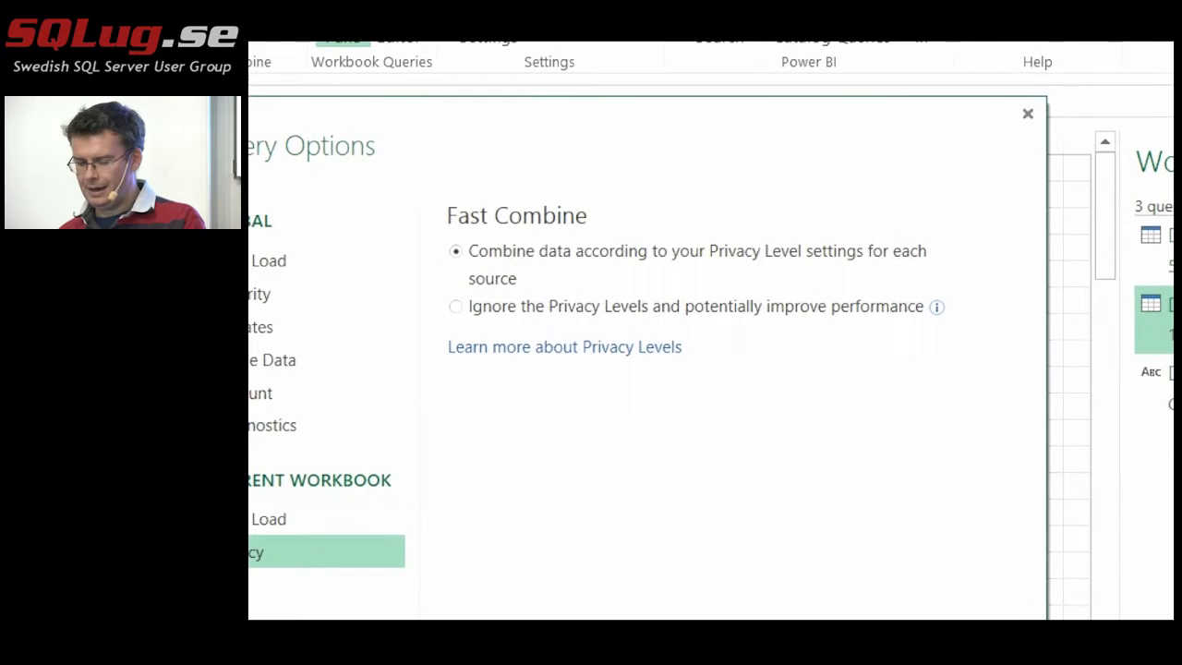
pyautogui.moveTo(430, 292)
pyautogui.mouseDown()
pyautogui.moveTo(699, 334)
pyautogui.moveTo(964, 331)
pyautogui.mouseUp()
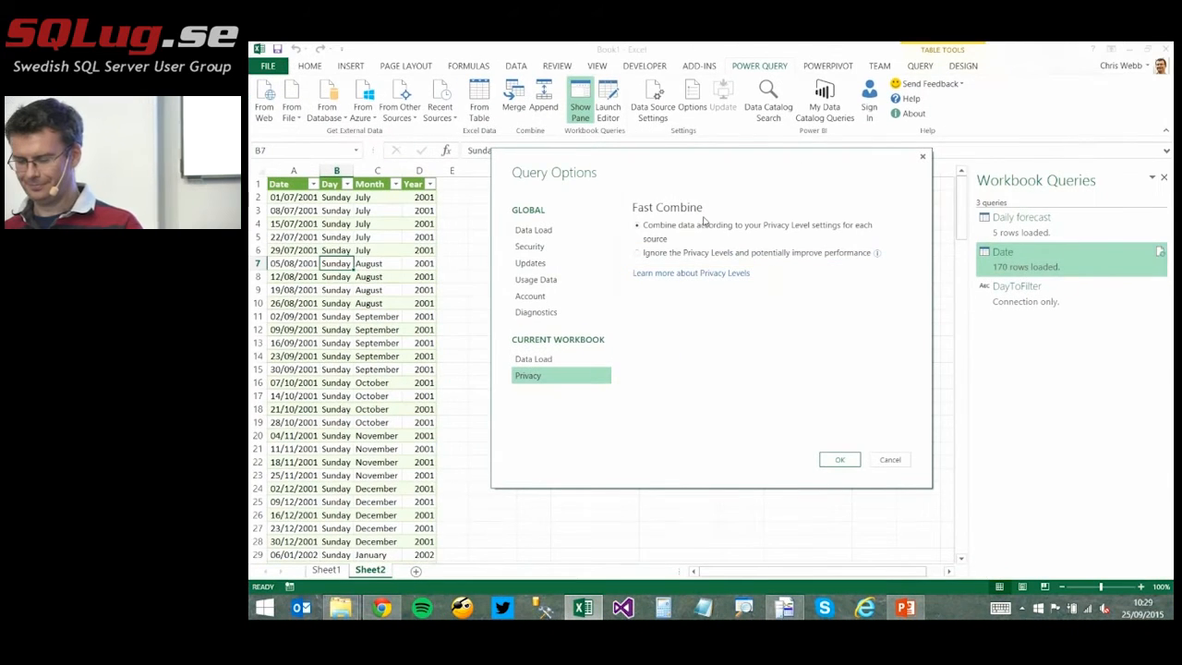
pyautogui.click(892, 465)
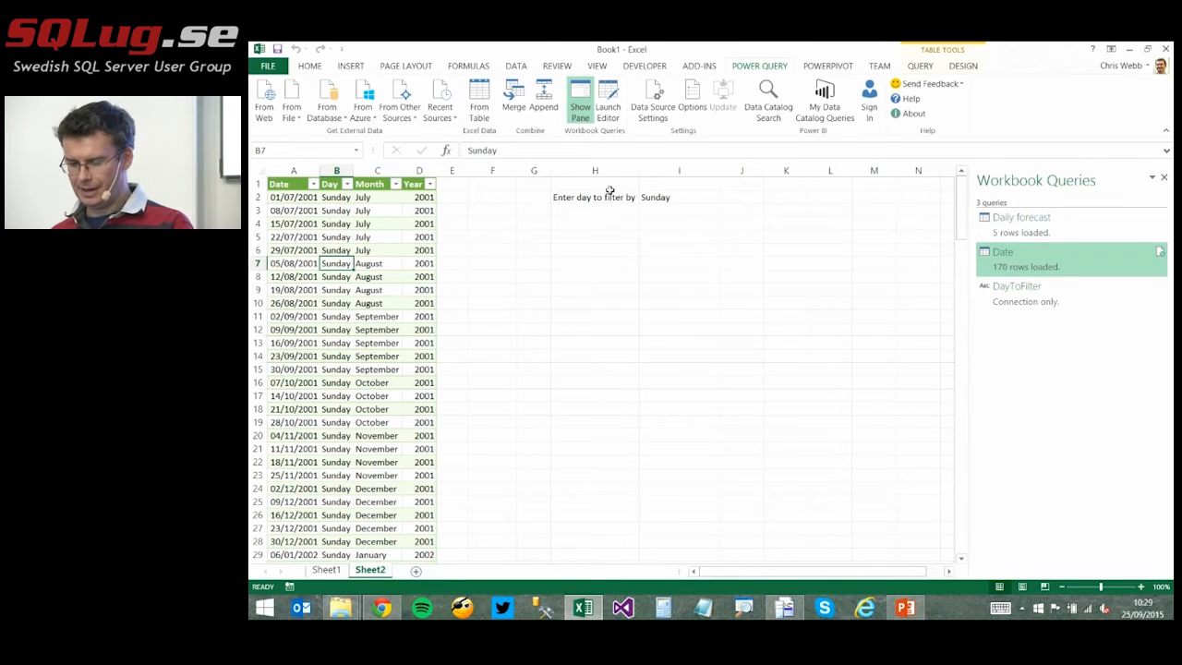
# Enter Thursday as the day to filter by in cell I2.
pyautogui.click(691, 202)
pyautogui.write('Thursday')
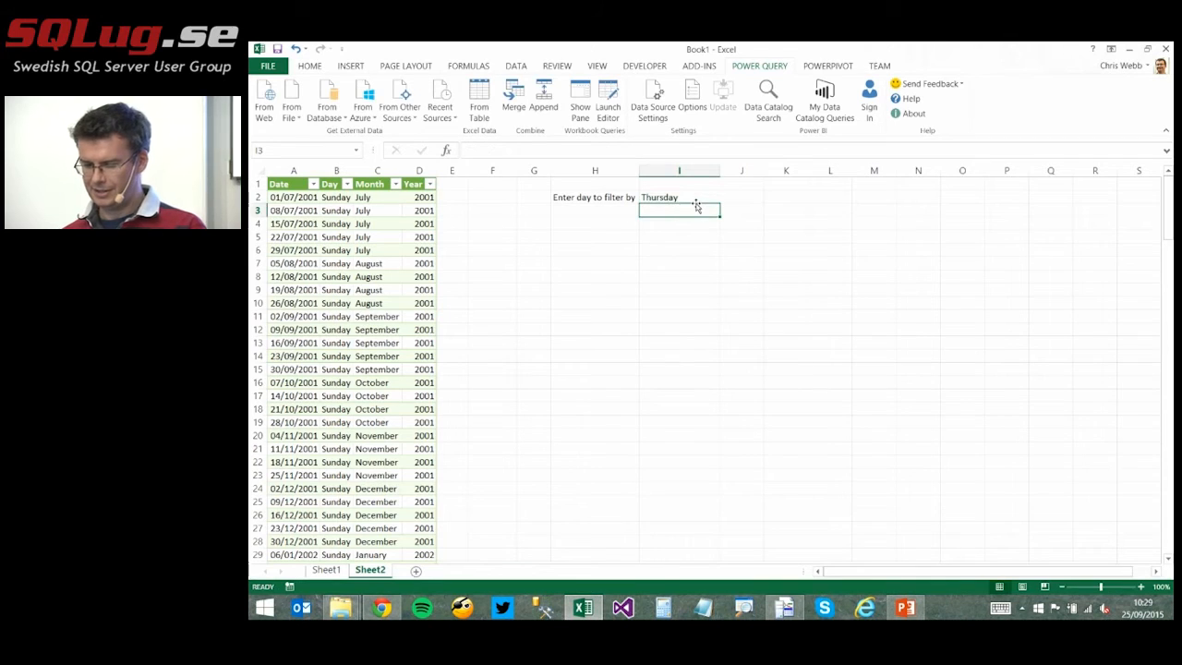
pyautogui.press('Return')
# Switch to SQL Server Profiler, start the trace and select its RPC:Starting event.
pyautogui.click(783, 606)
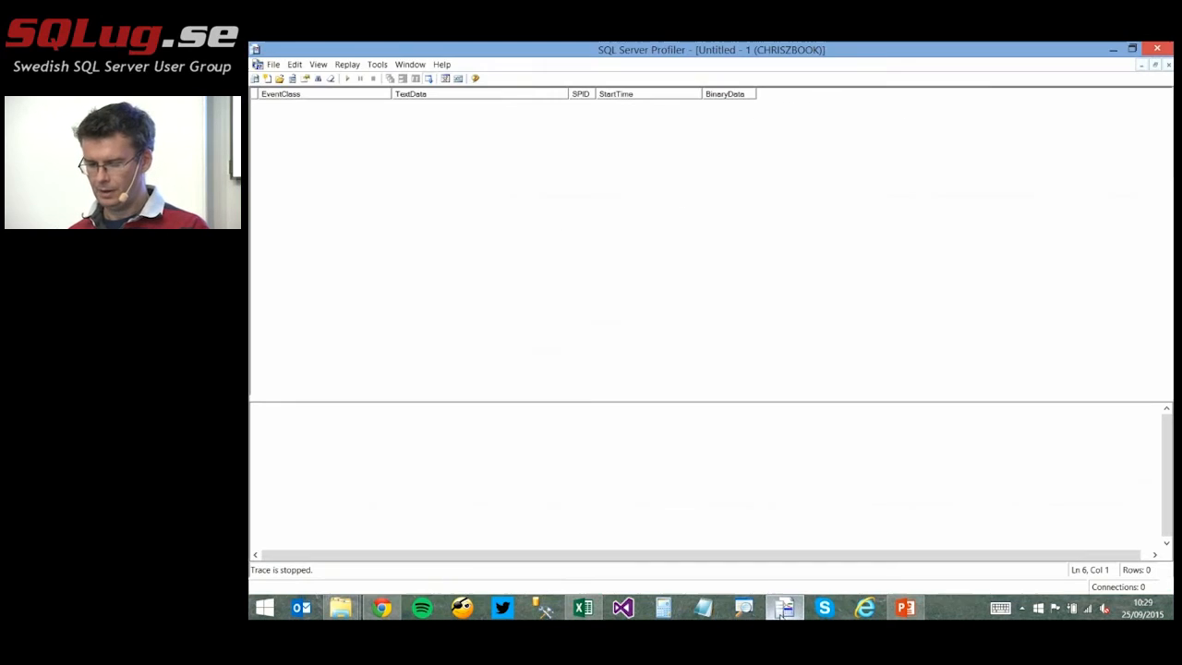
pyautogui.click(348, 80)
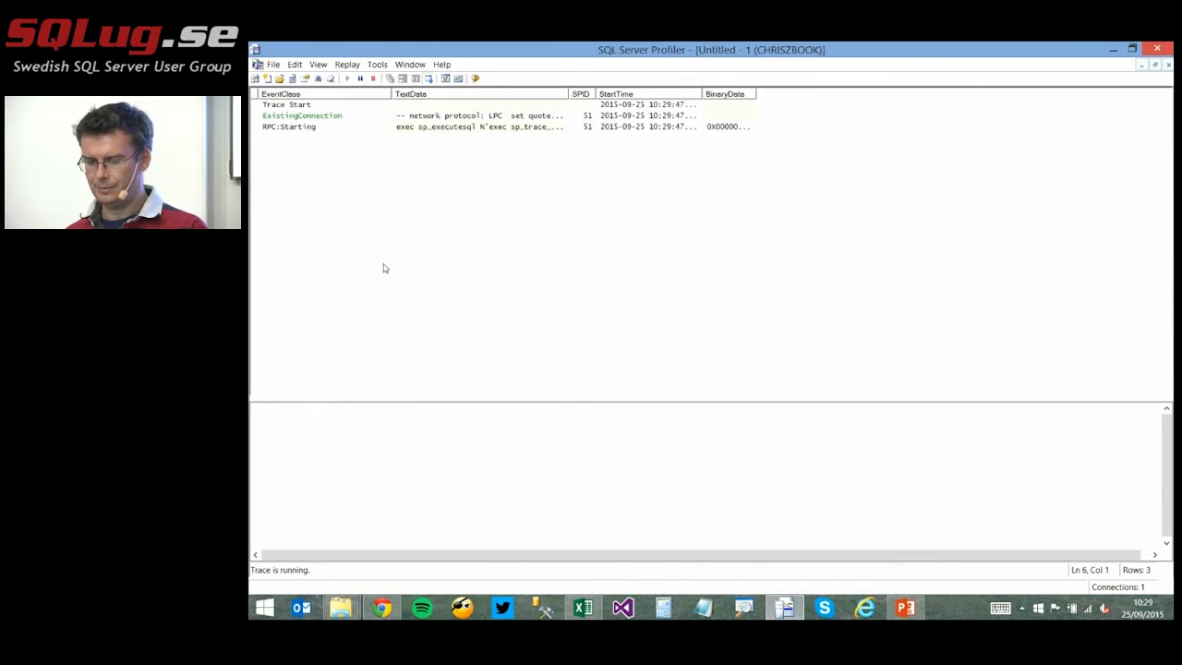
pyautogui.click(317, 127)
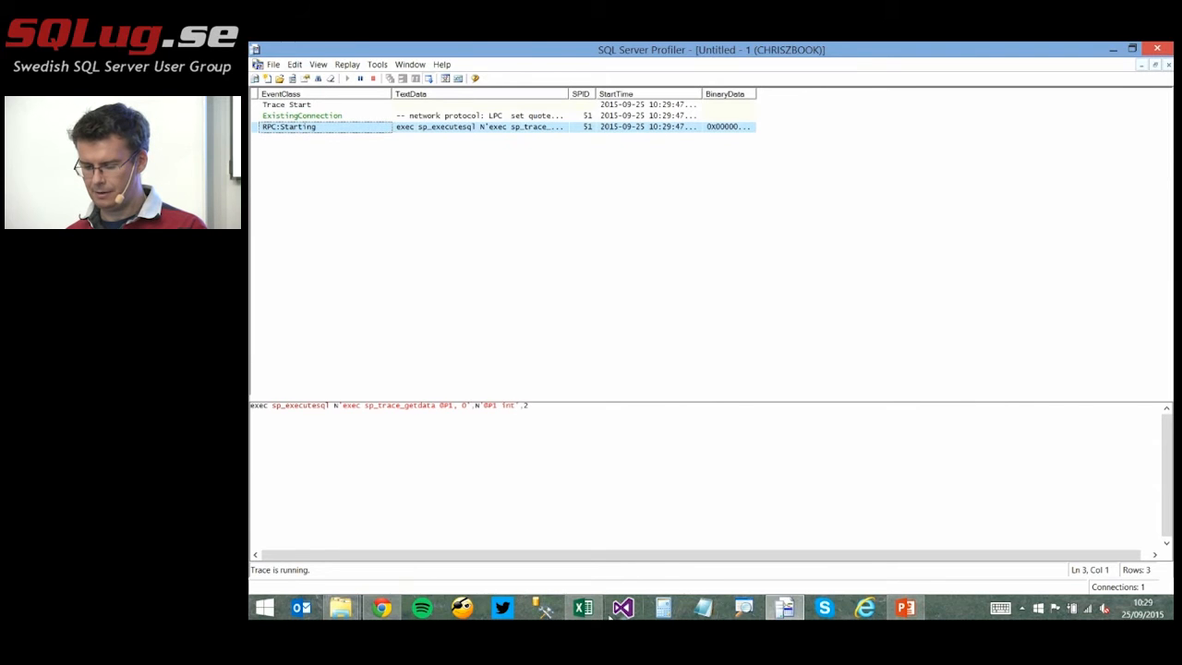
# Switch to Excel and refresh the Date query table on Sheet2.
pyautogui.click(583, 607)
pyautogui.rightClick(346, 249)
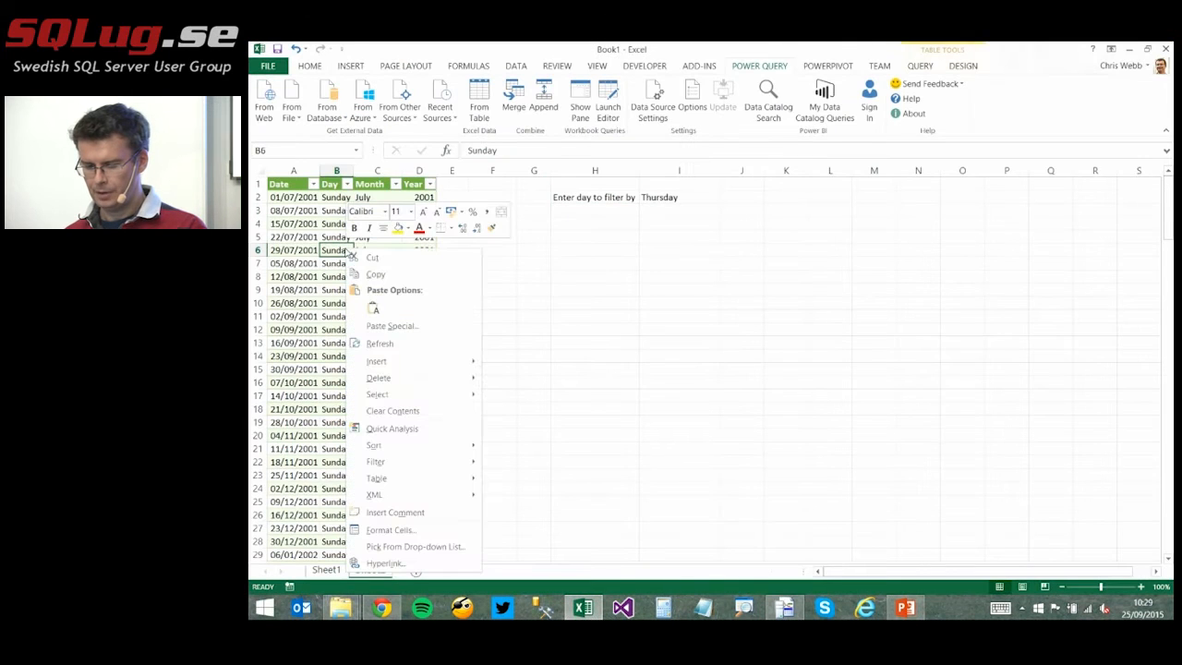
pyautogui.click(382, 342)
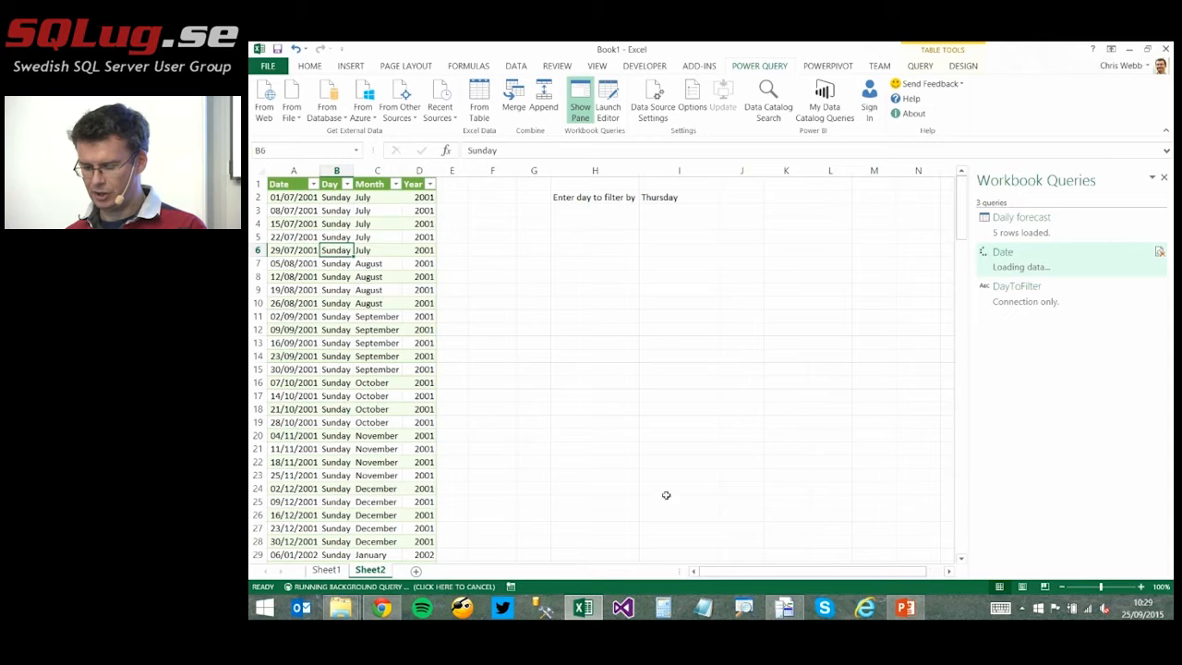
# Check the refreshed table against the SQL Server Profiler trace and view the captured SELECT on FullDateAlternateKey.
pyautogui.click(785, 607)
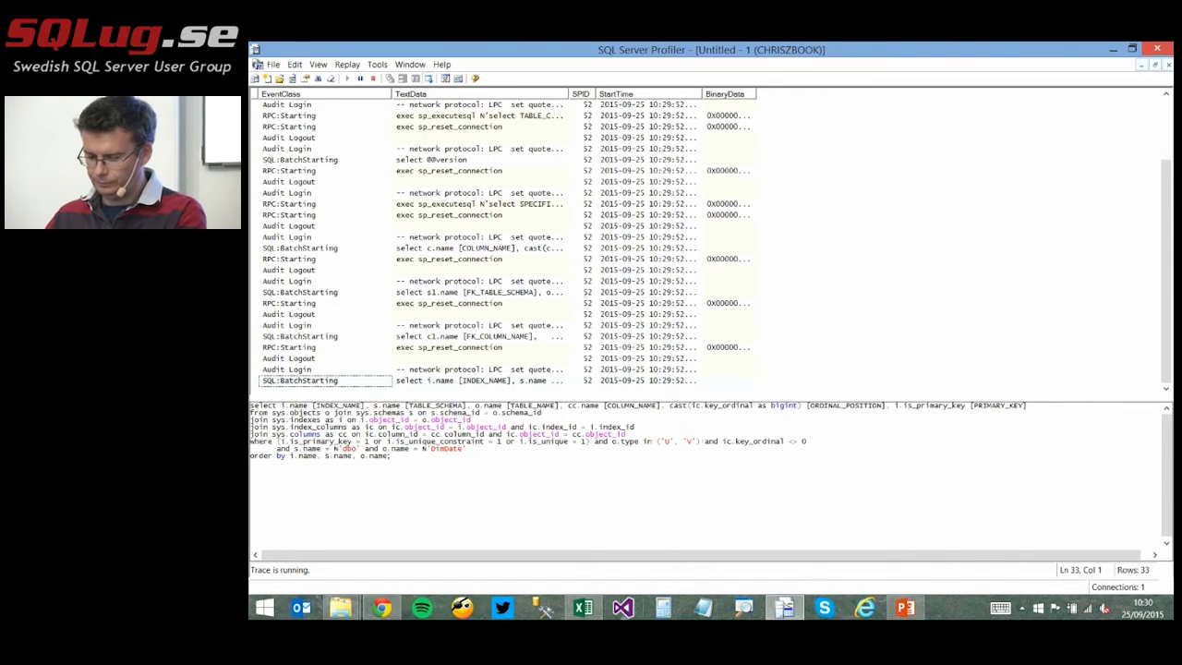
pyautogui.click(584, 607)
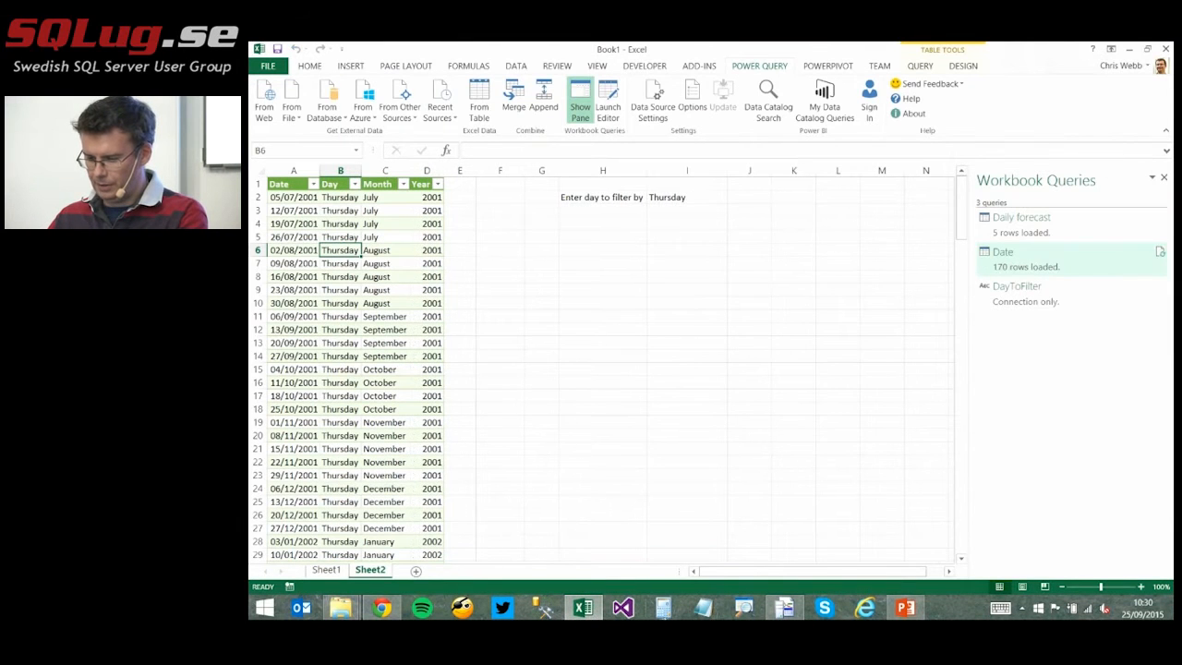
pyautogui.click(784, 608)
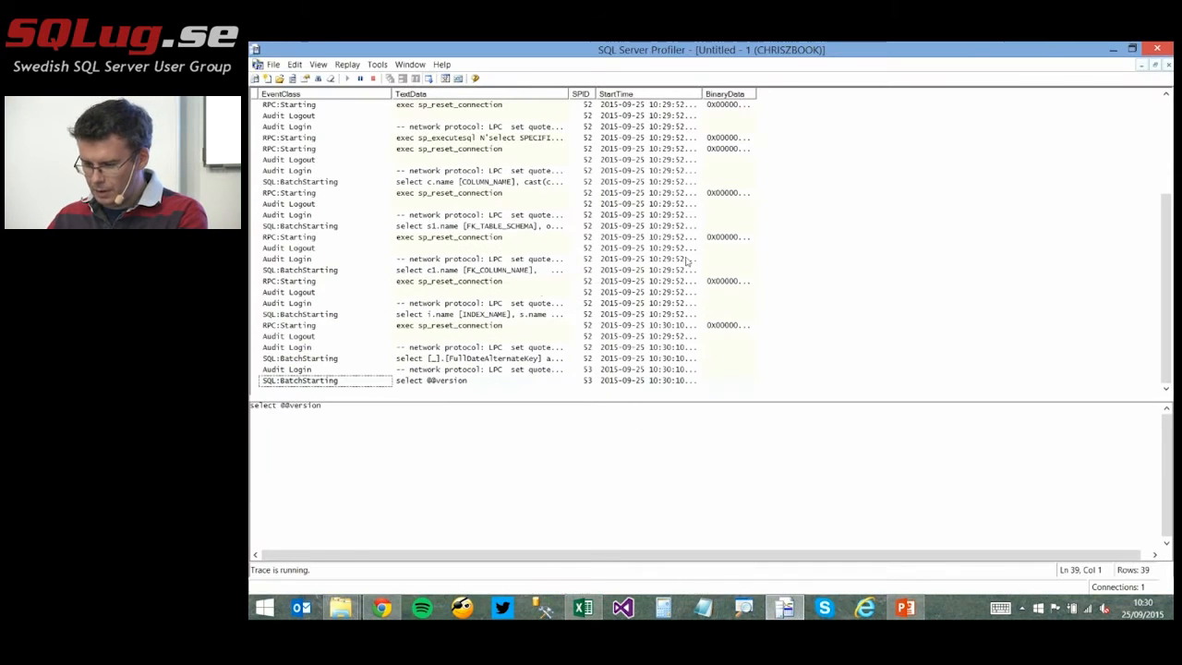
pyautogui.click(487, 360)
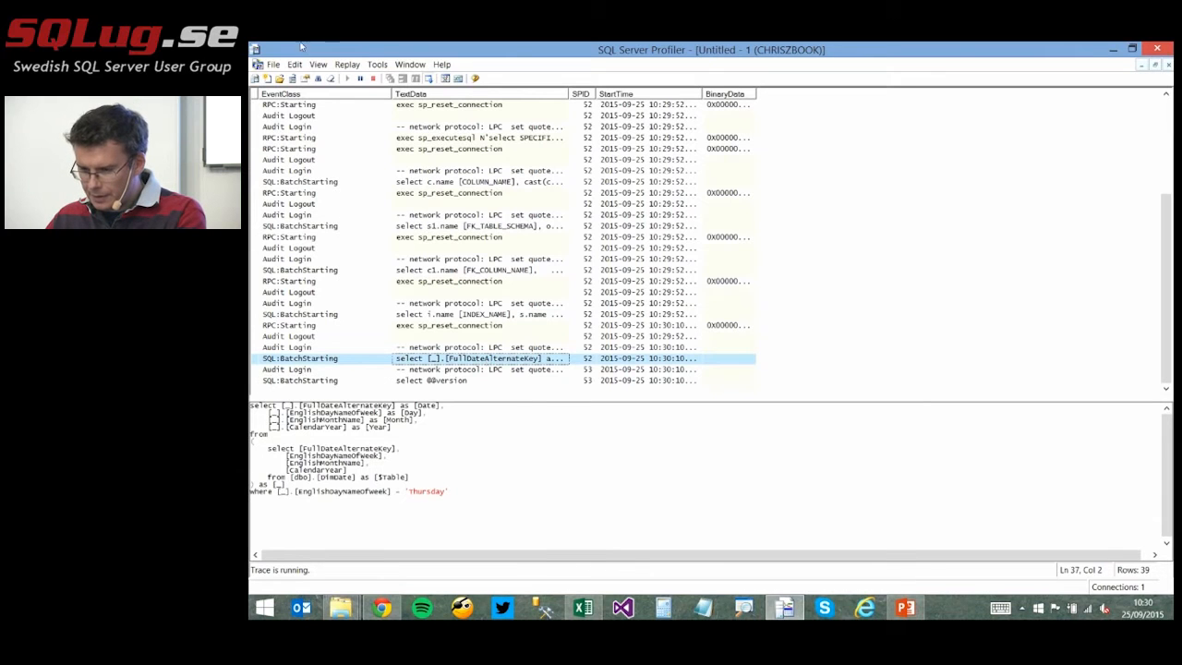
# Stop the trace and examine the COLUMN_NAME metadata query and the column list and WHERE clause of the FullDateAlternateKey query.
pyautogui.click(375, 79)
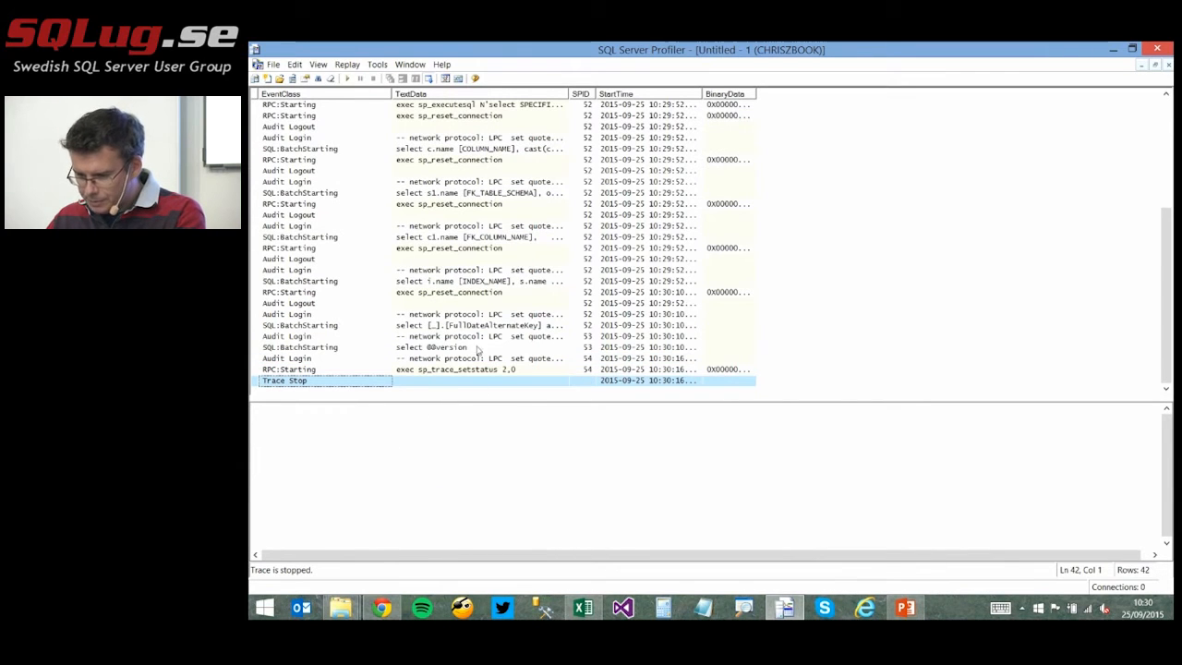
pyautogui.click(480, 151)
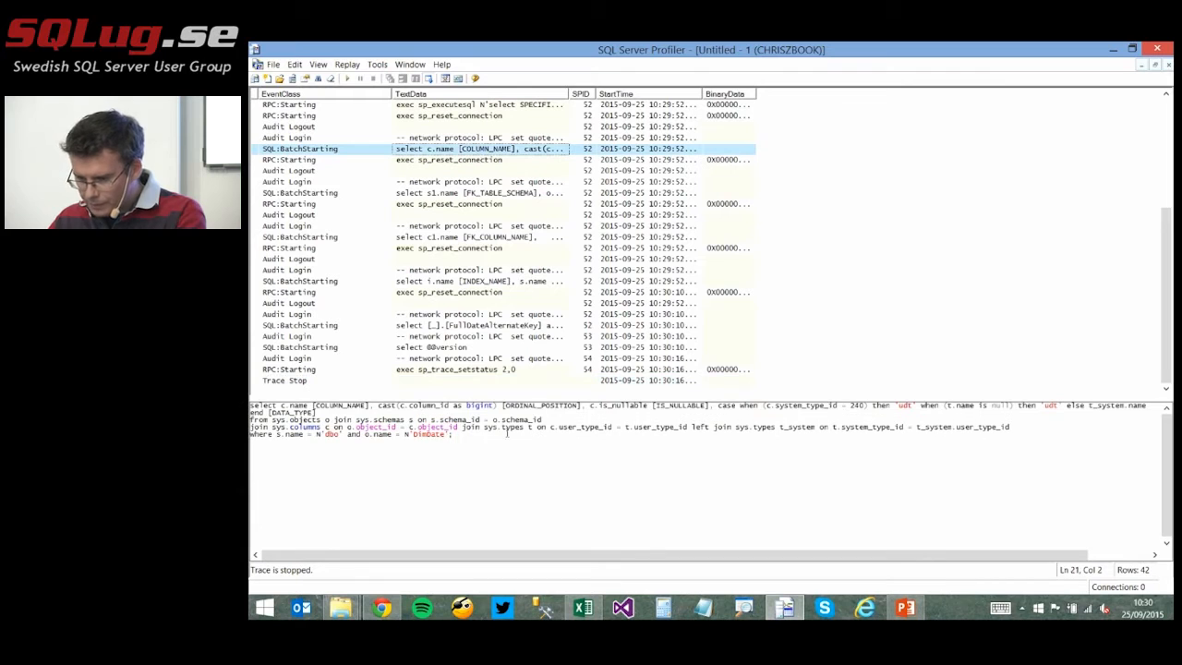
pyautogui.click(495, 327)
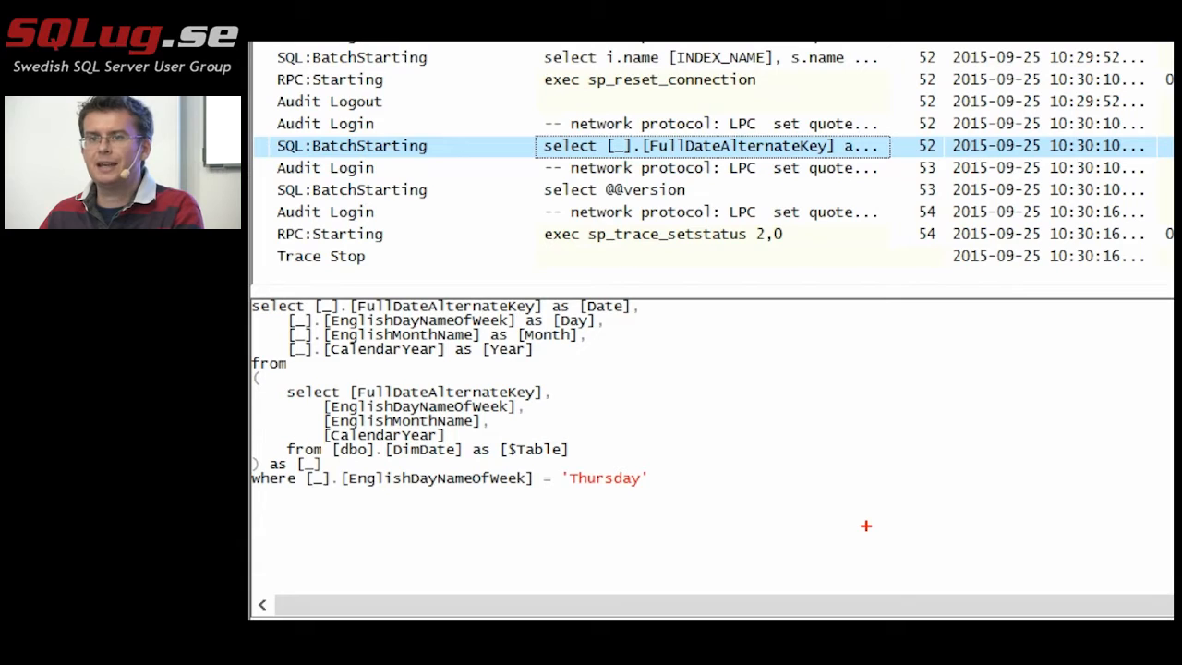
pyautogui.moveTo(644, 305); pyautogui.dragTo(650, 368)
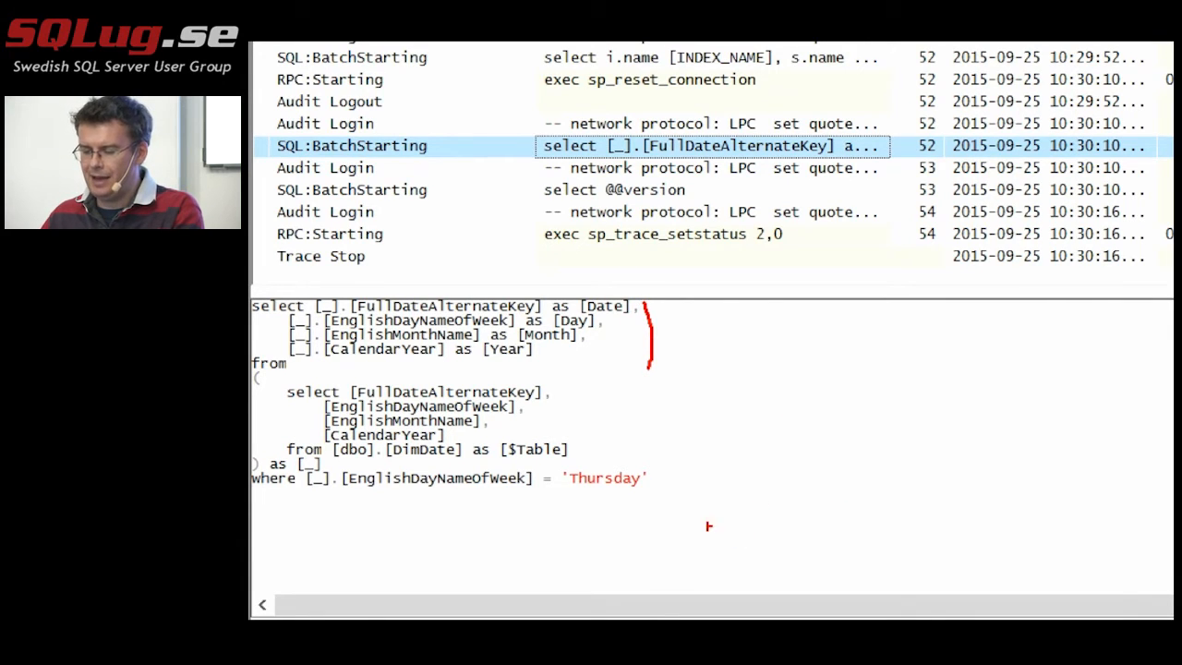
pyautogui.moveTo(552, 496); pyautogui.dragTo(669, 501)
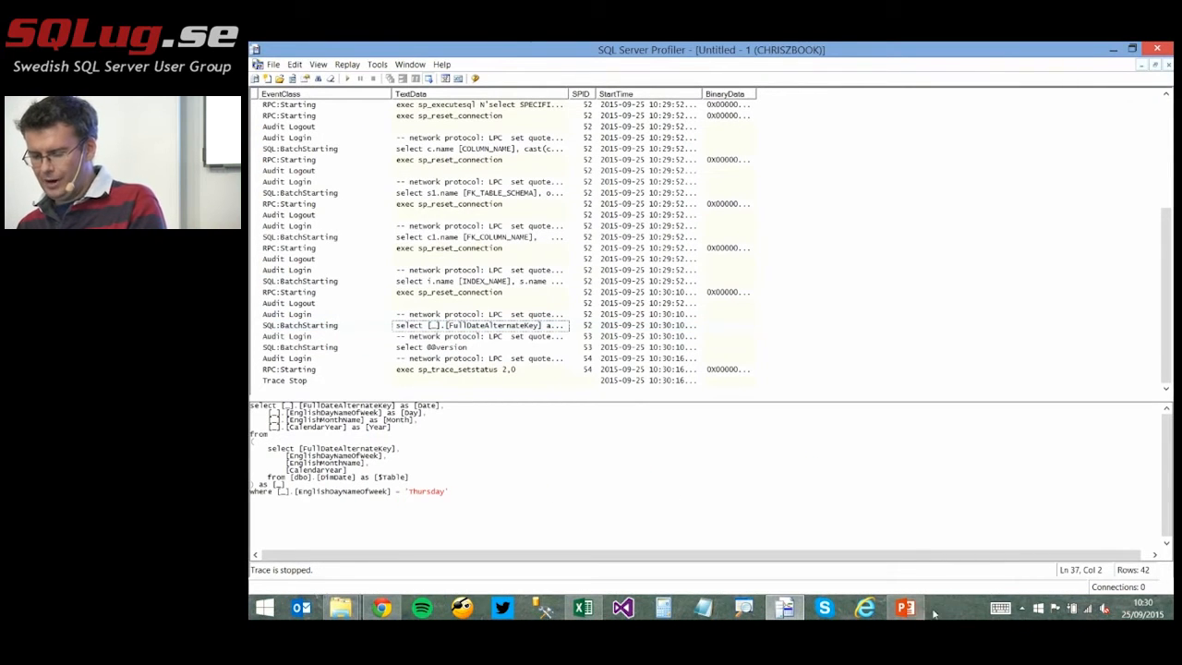
# Switch to PowerPoint, present from the Privacy Levels And The Formula Firewall slide and advance to the M Functions slide.
pyautogui.click(905, 608)
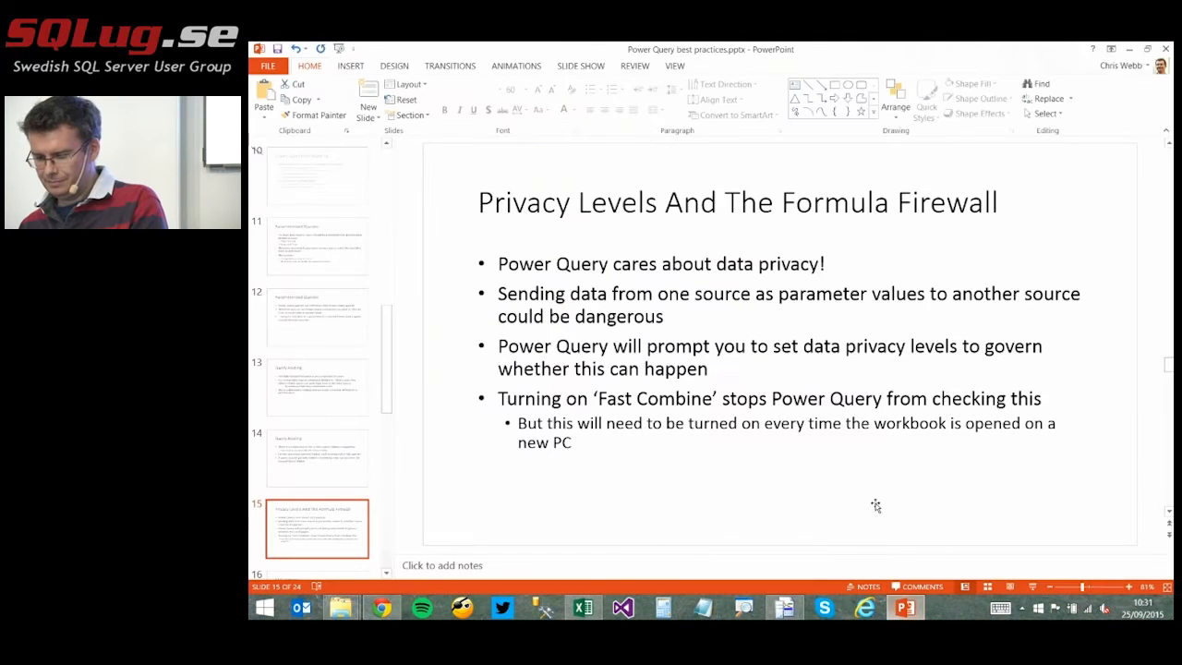
pyautogui.click(1033, 586)
pyautogui.press('Right')
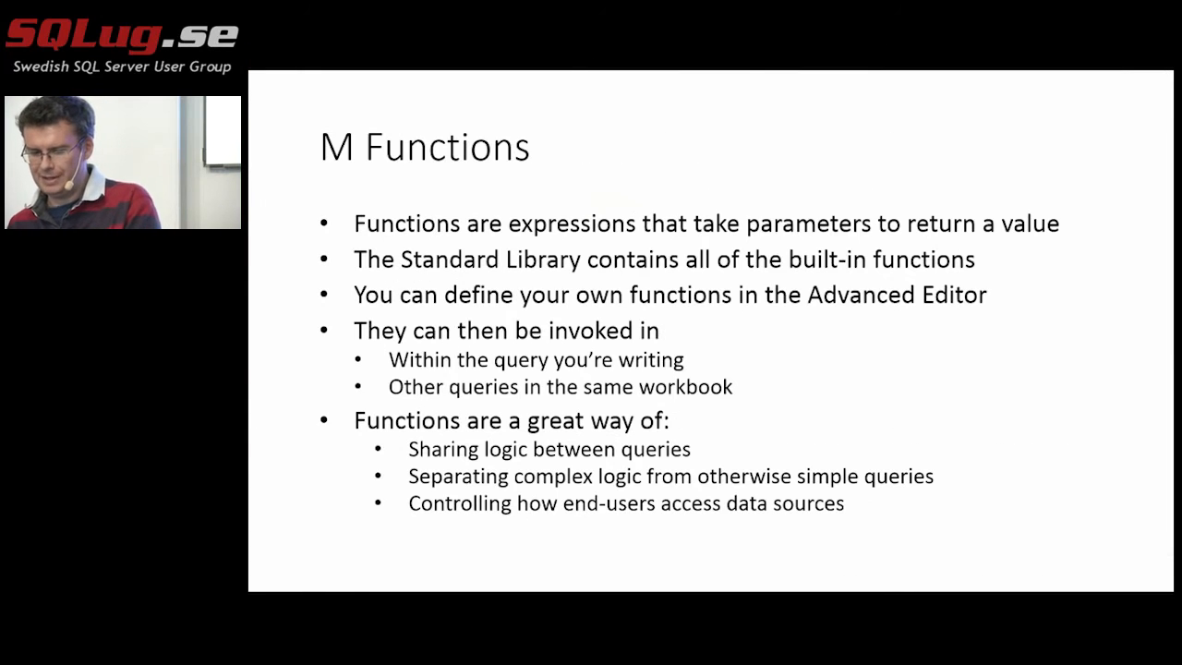
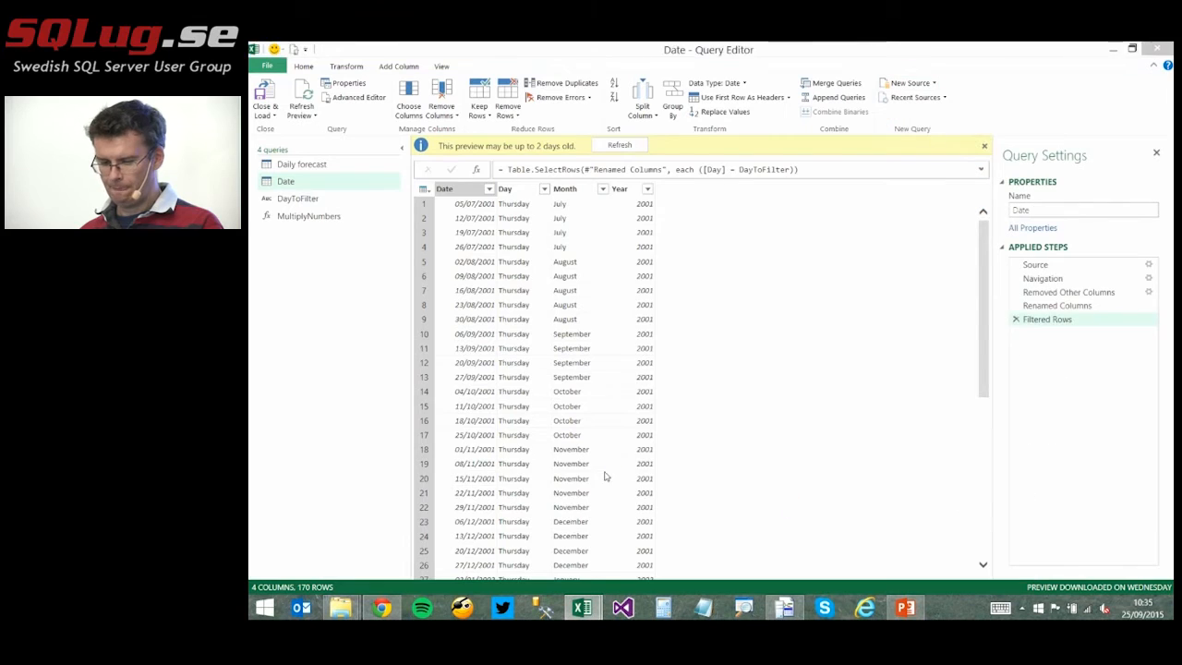
# Rename the new blank query in the Query Editor as GetDays.
pyautogui.click(1030, 211)
pyautogui.write('CetSales')
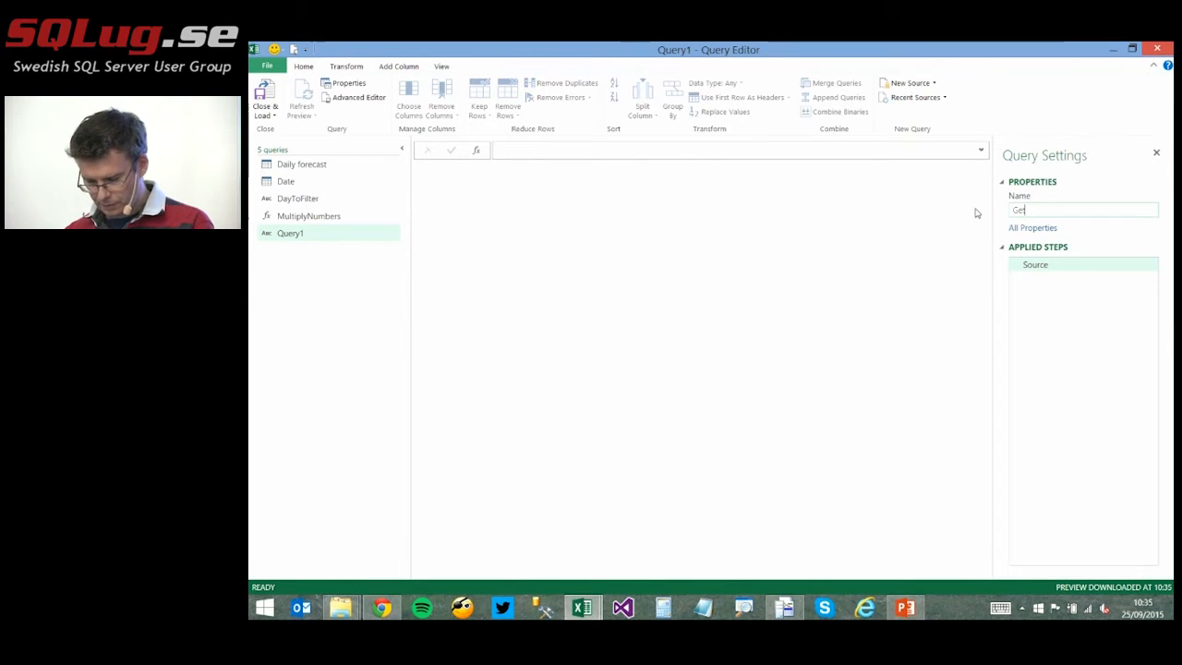
pyautogui.write('Days')
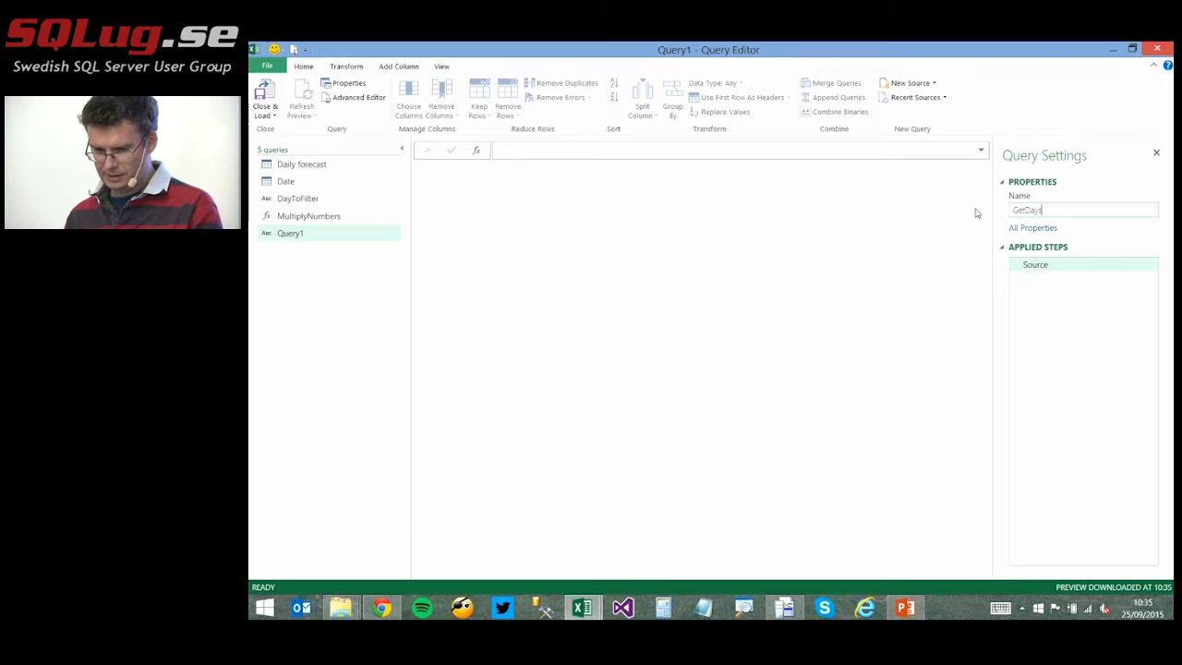
pyautogui.click(295, 237)
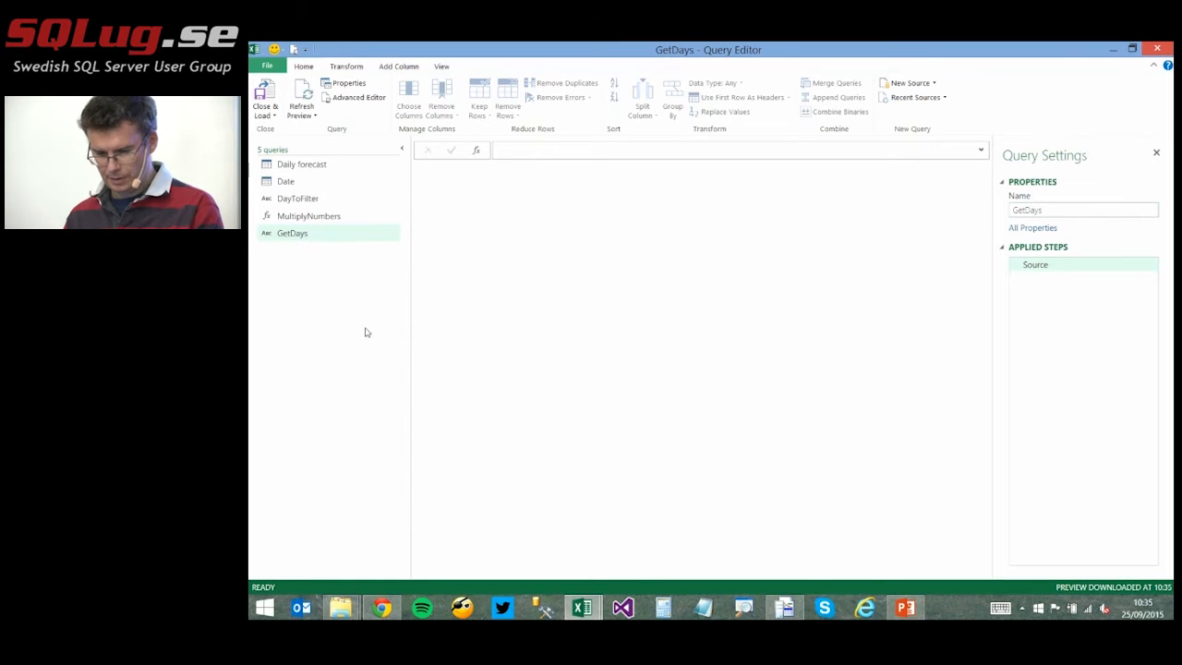
# Replace the GetDays query's code with the copied M code that queries dbo DimDate and filters rows by DayToFilter, in a maximized Advanced Editor.
pyautogui.rightClick(311, 236)
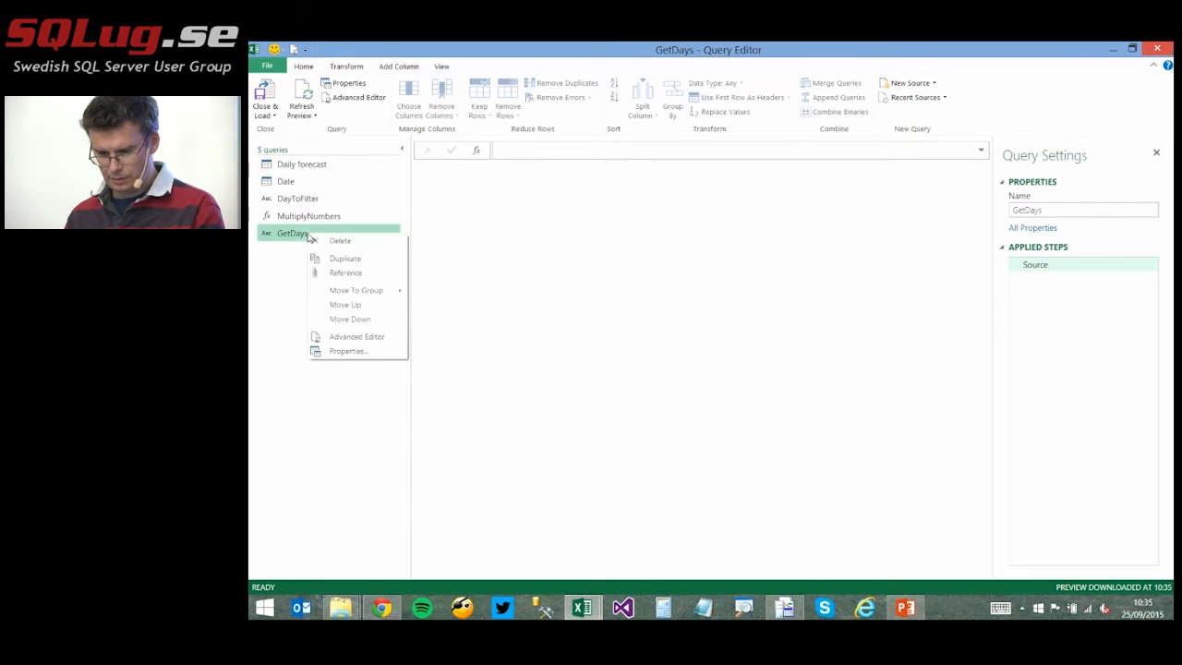
pyautogui.click(365, 338)
pyautogui.hotkey('ctrl', 'a')
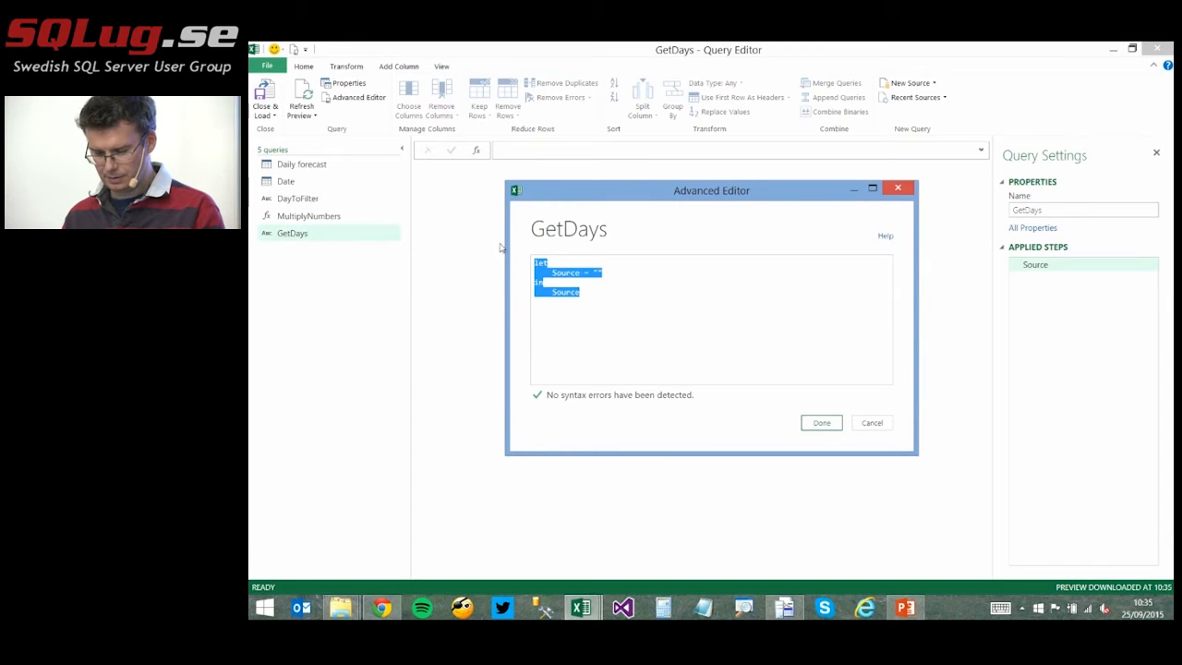
pyautogui.hotkey('ctrl', 'v')
pyautogui.click(872, 188)
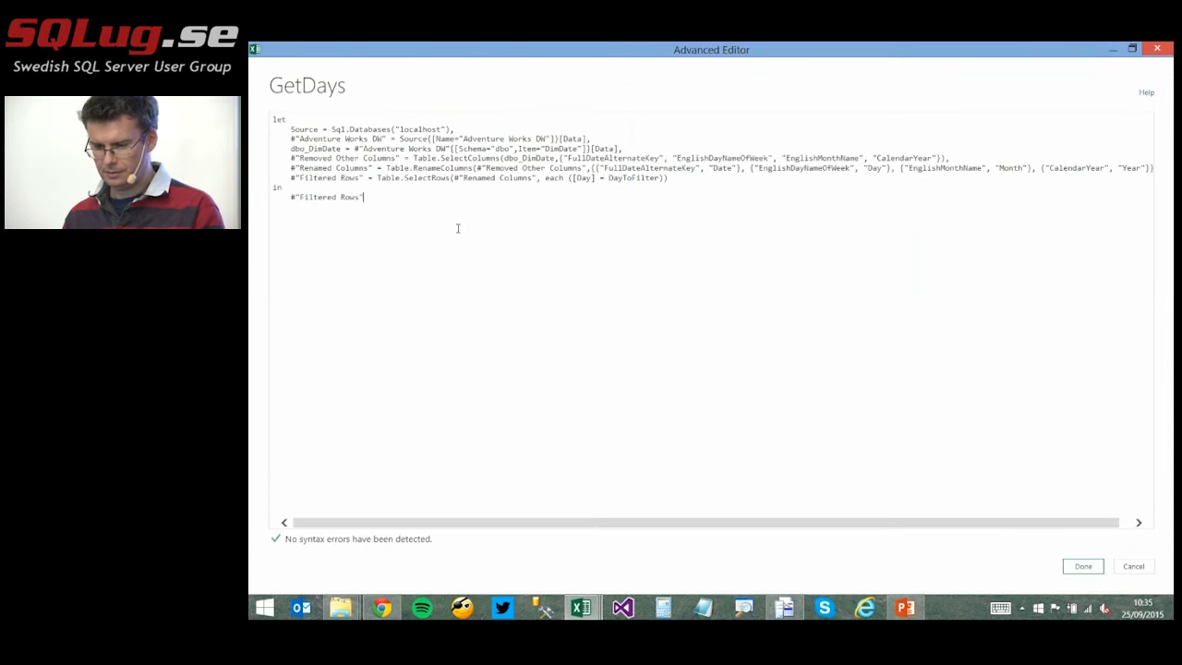
# Add the function header (DayName as text) => on a new line above let in the GetDays code.
pyautogui.click(275, 120)
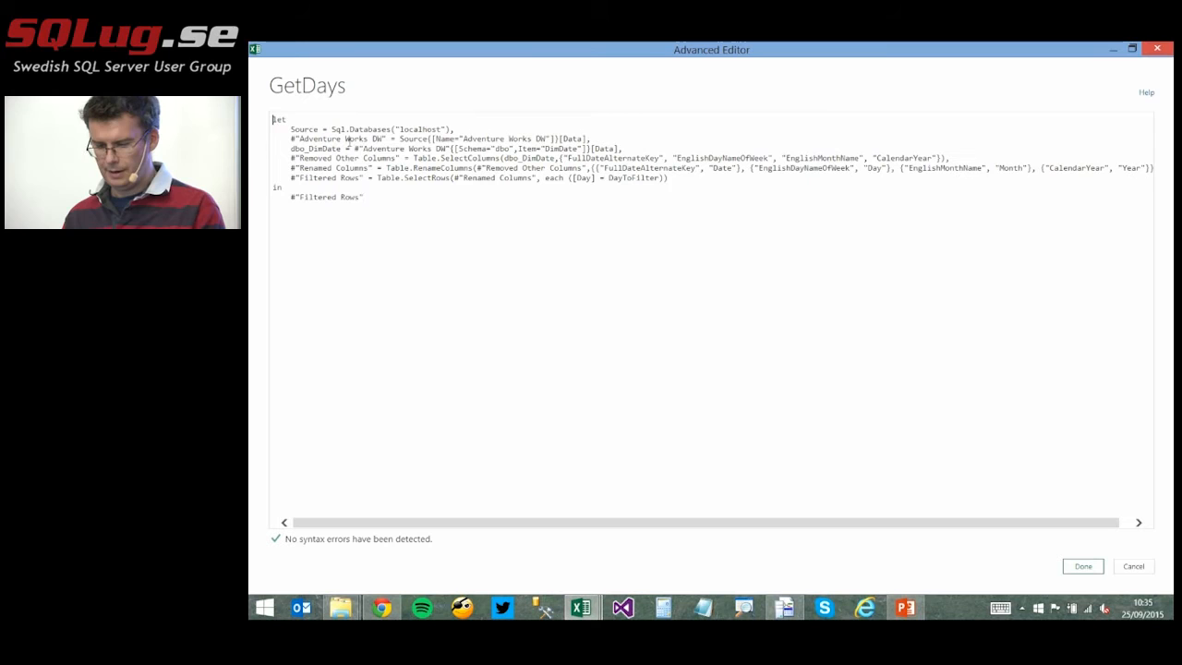
pyautogui.press('Return')
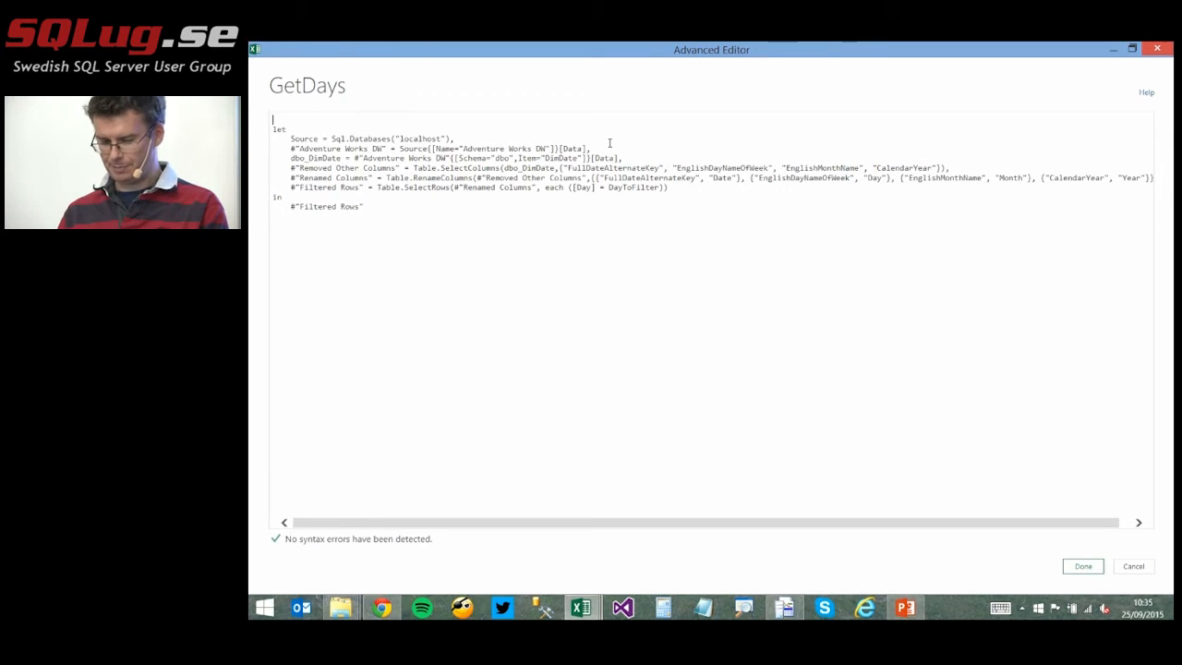
pyautogui.write('Day')
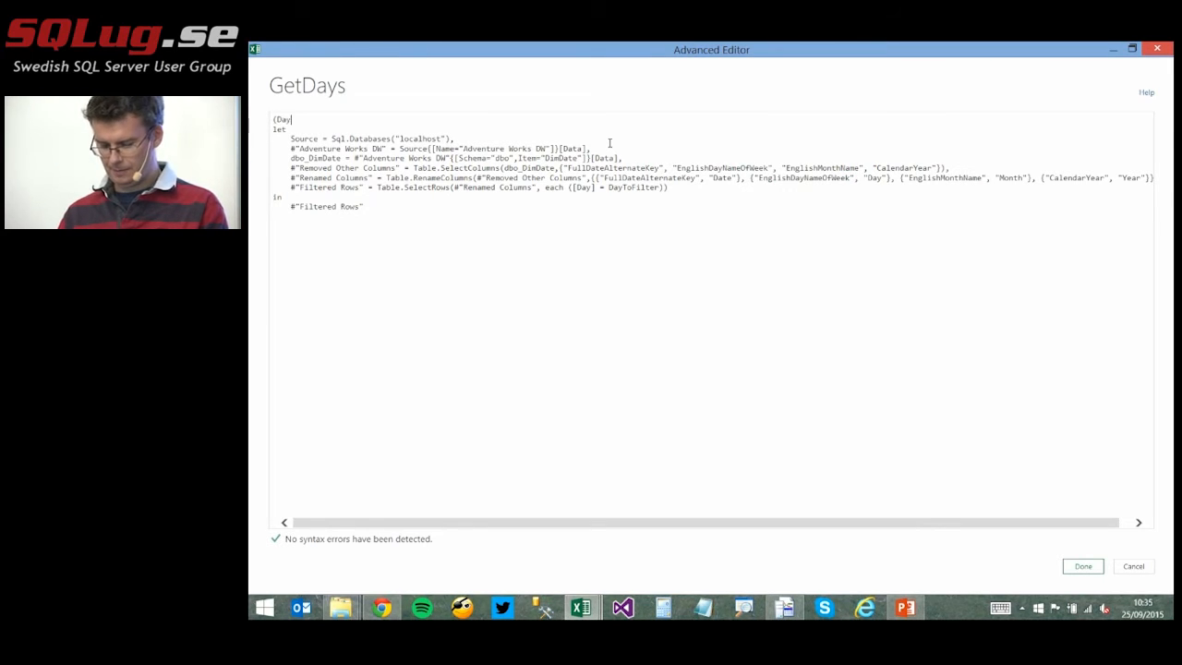
pyautogui.write('Name as tex')
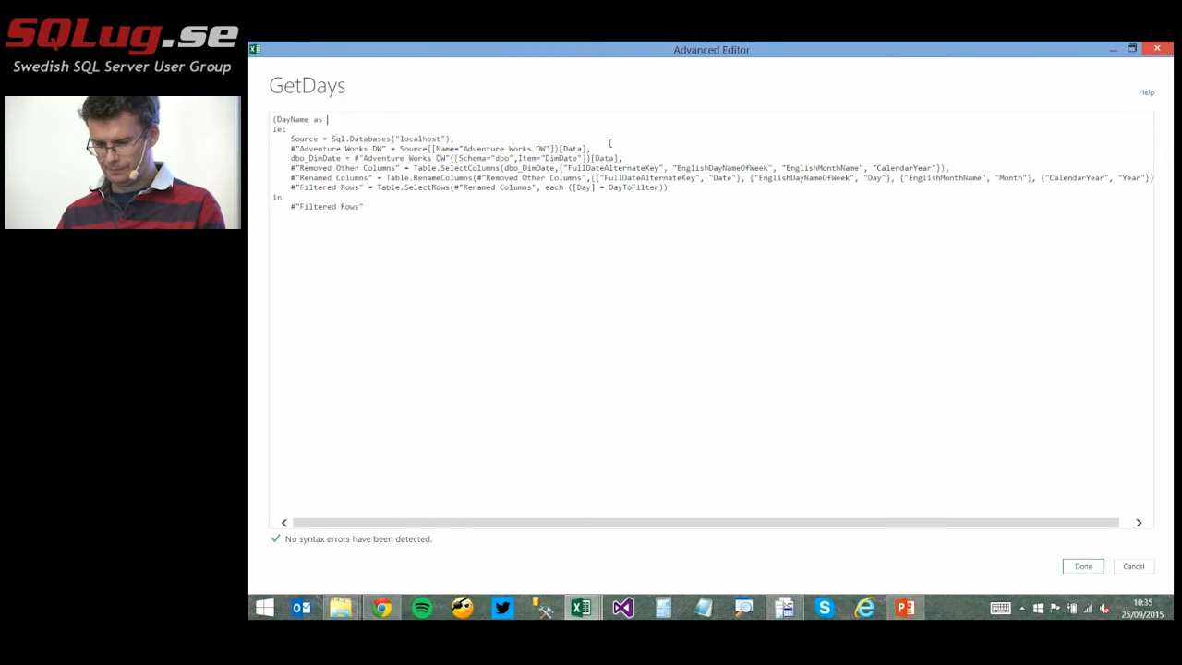
pyautogui.write('t) =>')
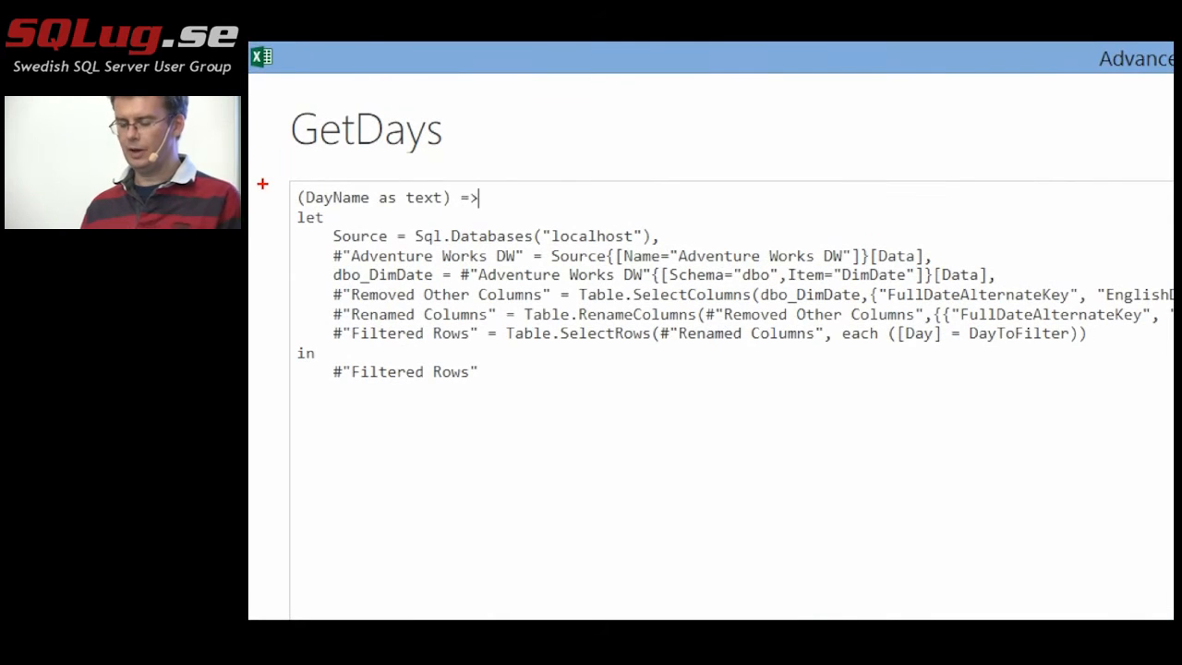
pyautogui.moveTo(278, 175)
pyautogui.mouseDown()
pyautogui.moveTo(524, 233)
pyautogui.moveTo(519, 216)
pyautogui.mouseUp()
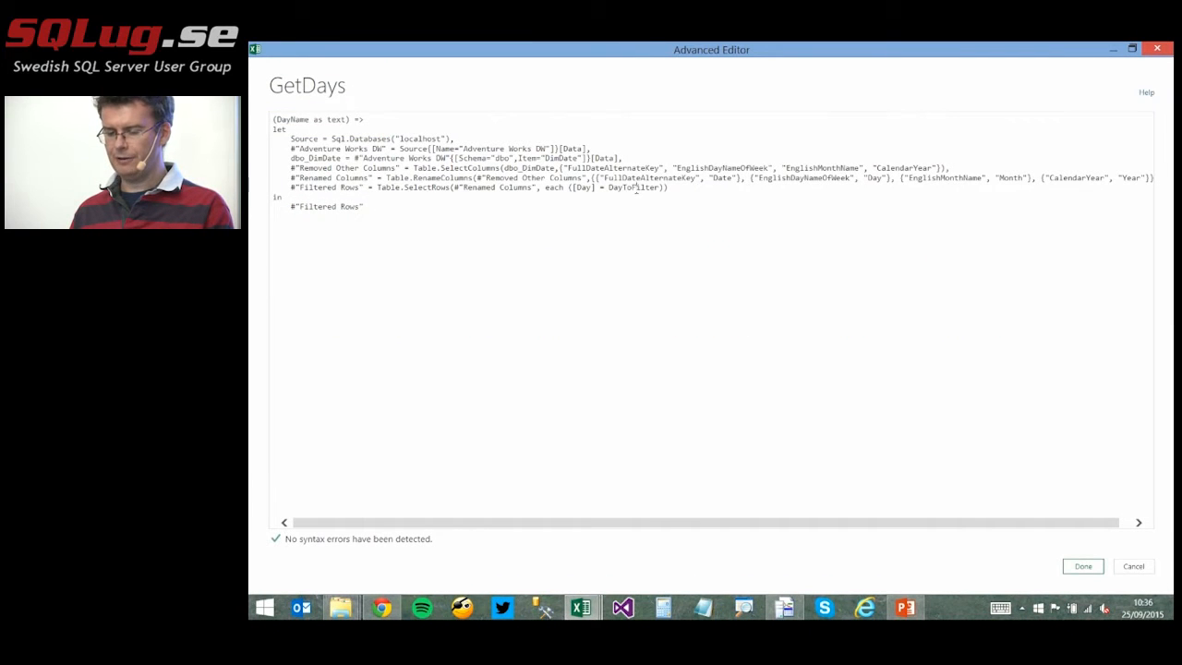
# Replace DayToFilter with the DayName parameter in the Filtered Rows step and apply the GetDays code.
pyautogui.doubleClick(636, 188)
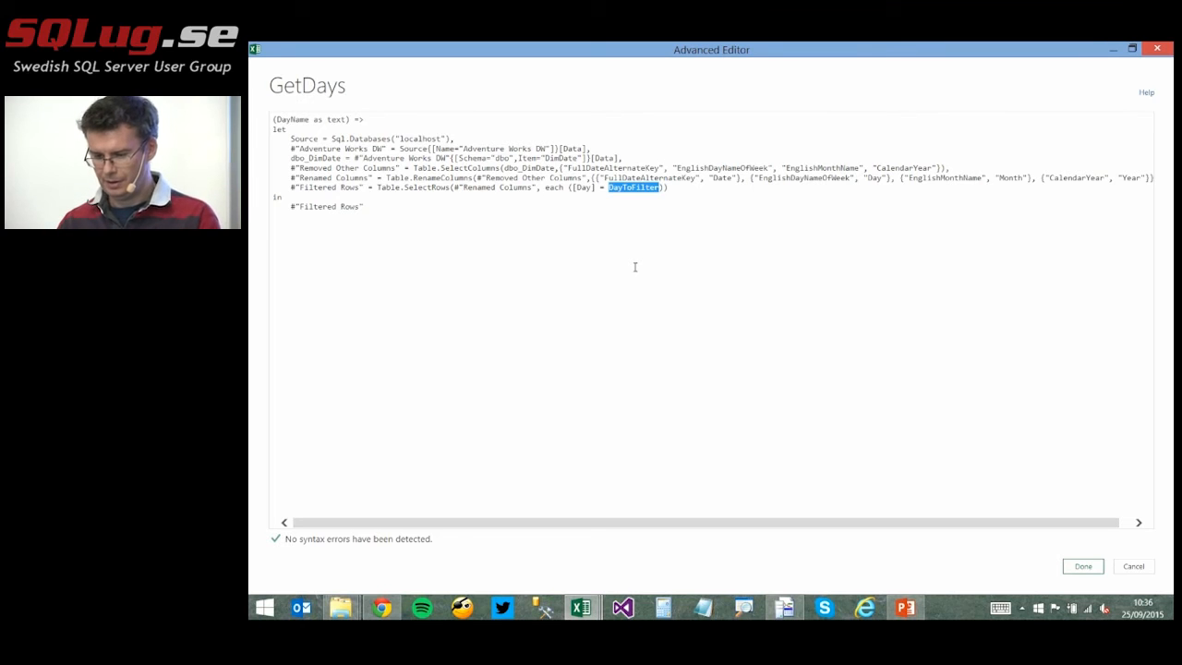
pyautogui.write('DayName')
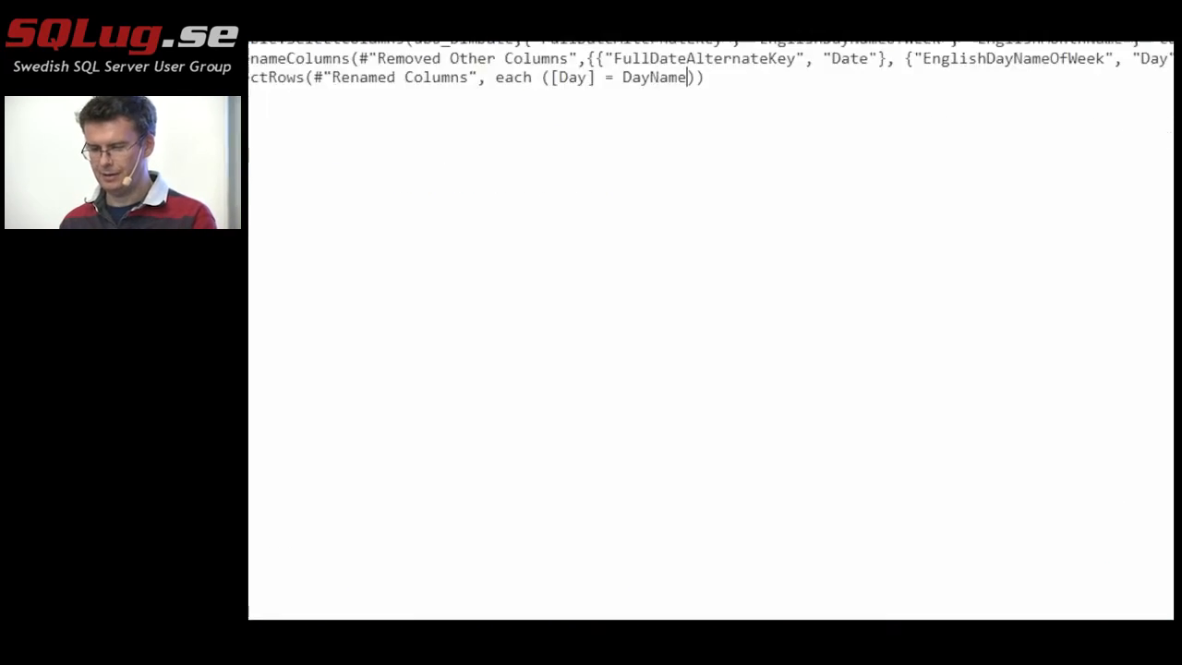
pyautogui.moveTo(307, 172); pyautogui.dragTo(353, 172)
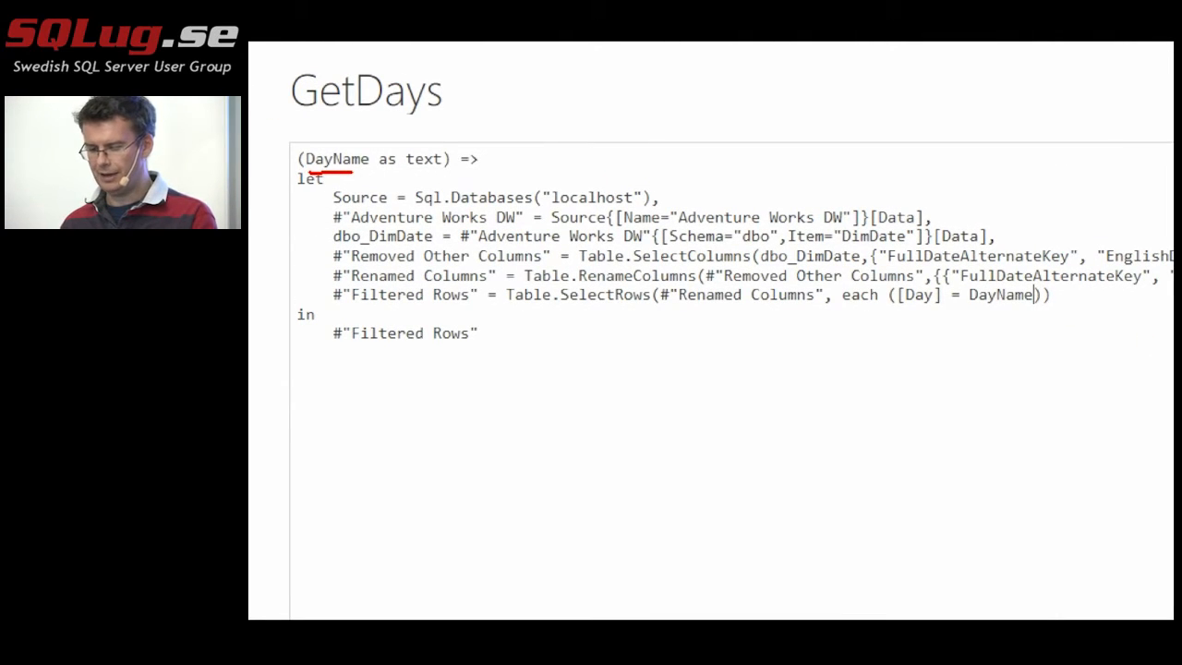
pyautogui.moveTo(970, 310); pyautogui.dragTo(1034, 314)
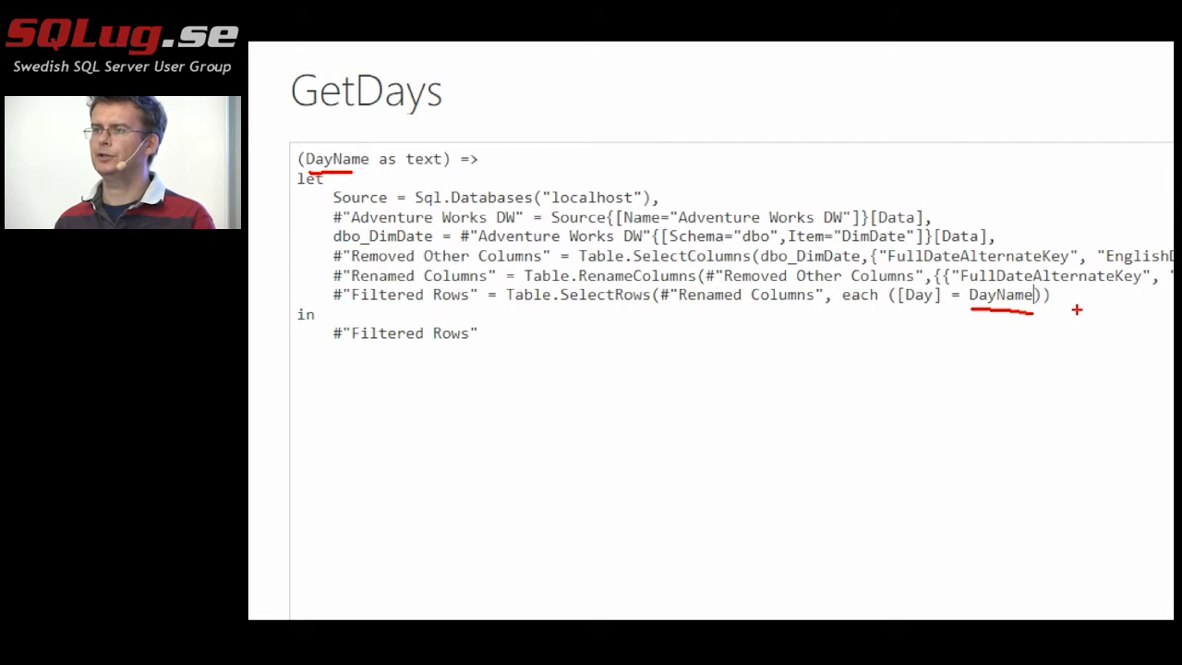
pyautogui.press('Escape')
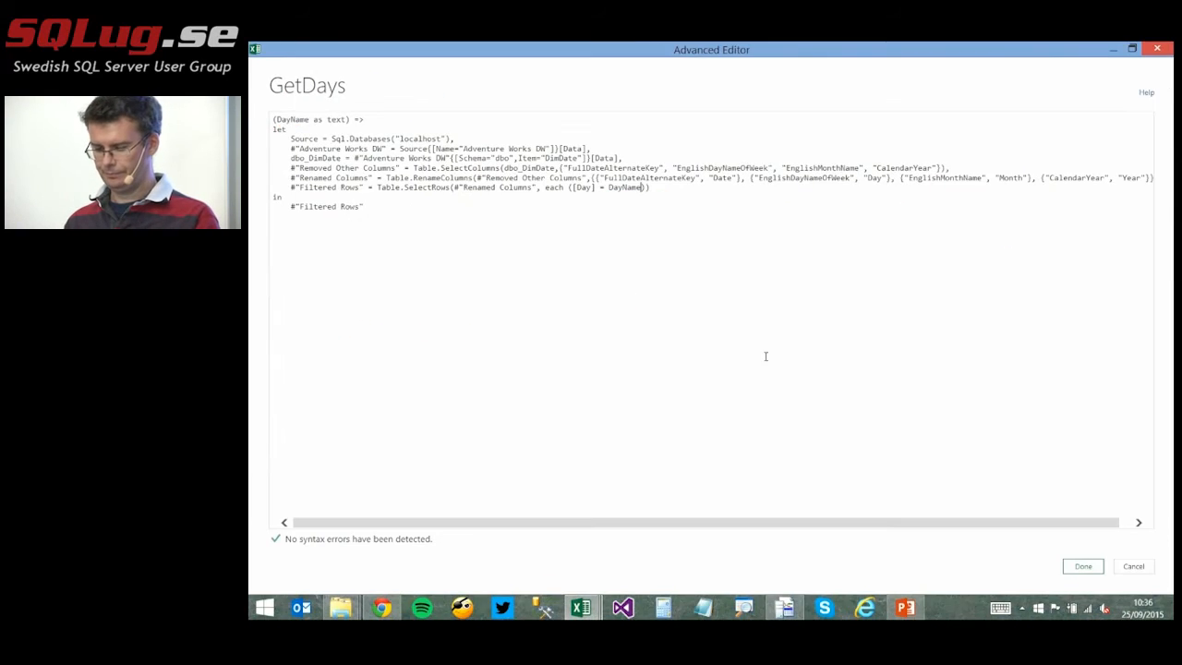
pyautogui.click(1083, 567)
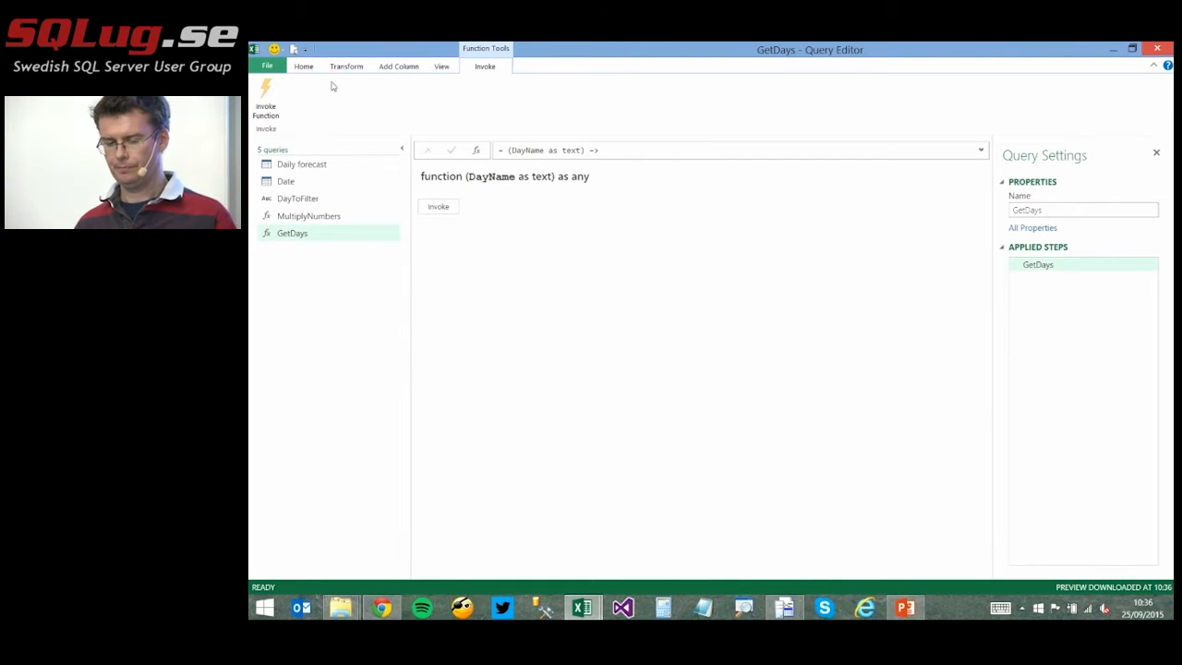
# Close and load the queries, and add a blank worksheet before returning to the date table on Sheet2.
pyautogui.click(304, 68)
pyautogui.click(275, 96)
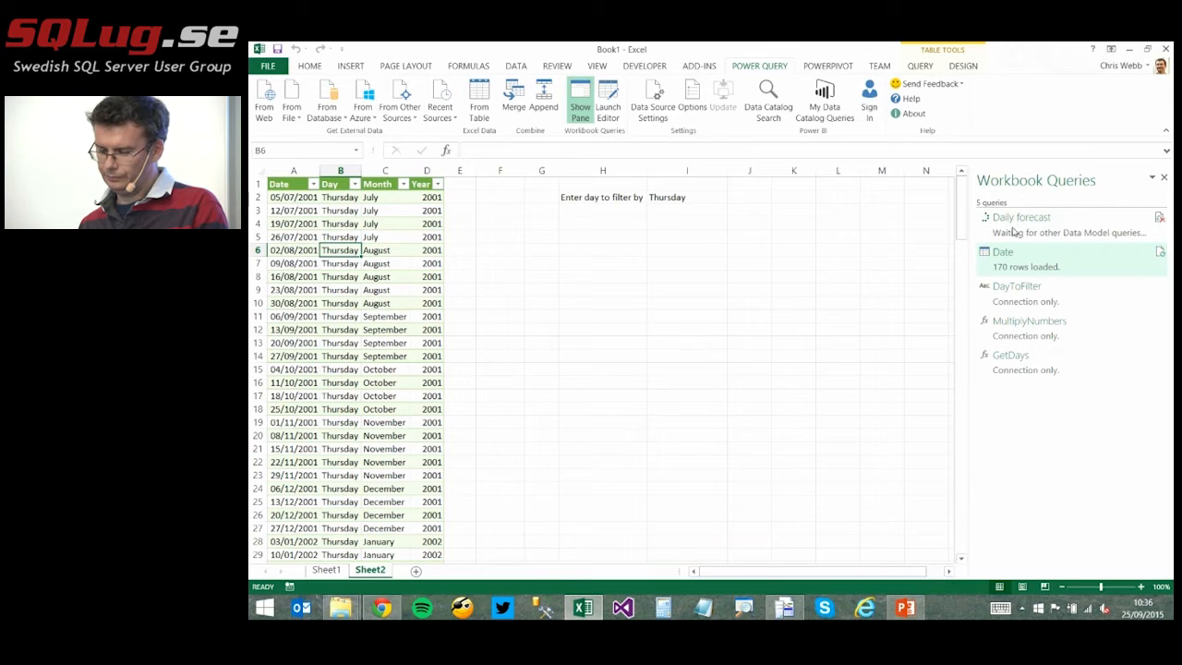
pyautogui.click(417, 571)
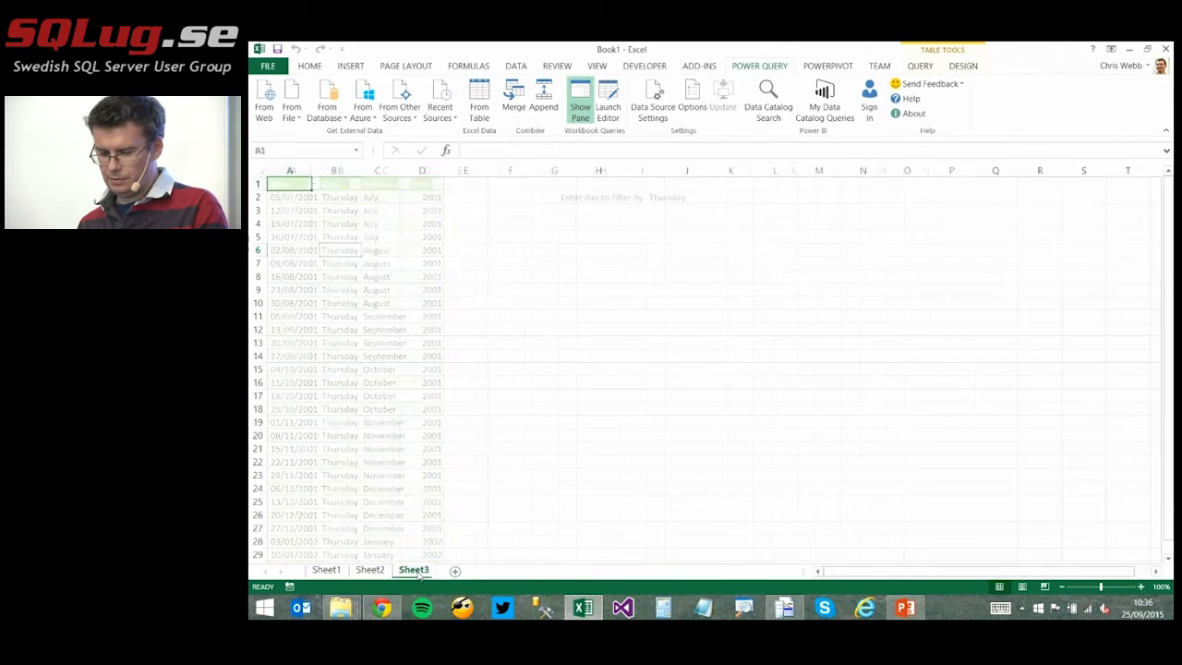
pyautogui.click(370, 569)
pyautogui.click(395, 383)
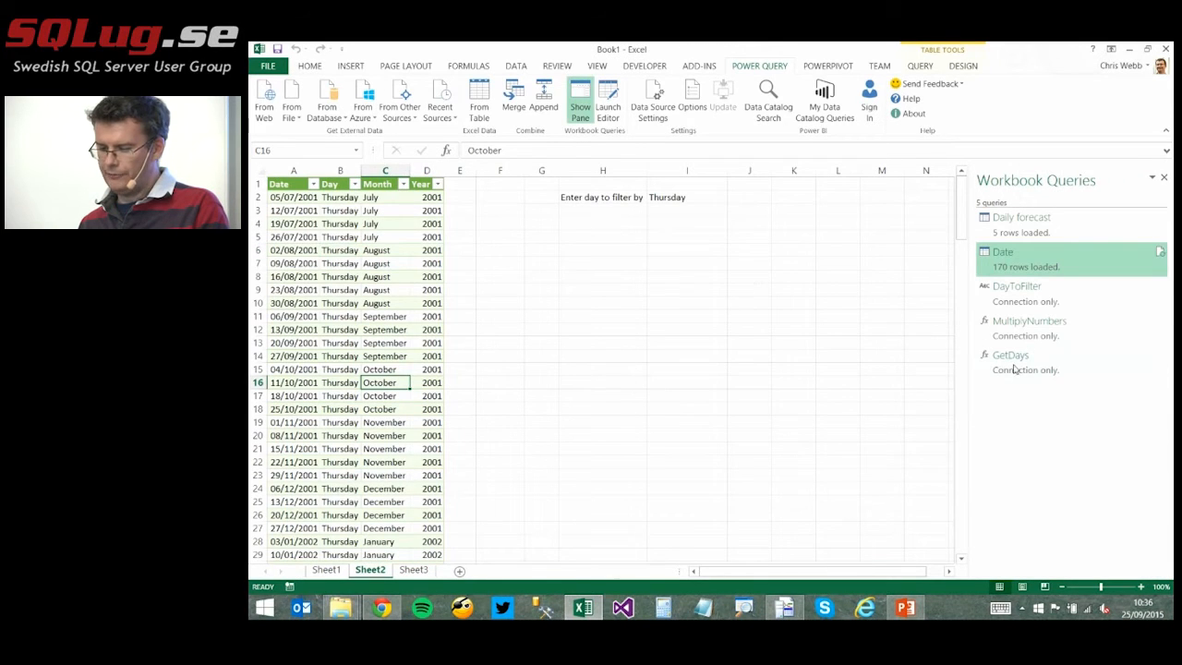
# Invoke the GetDays function from the workbook queries with Sunday as the DayName parameter.
pyautogui.moveTo(1010, 370)
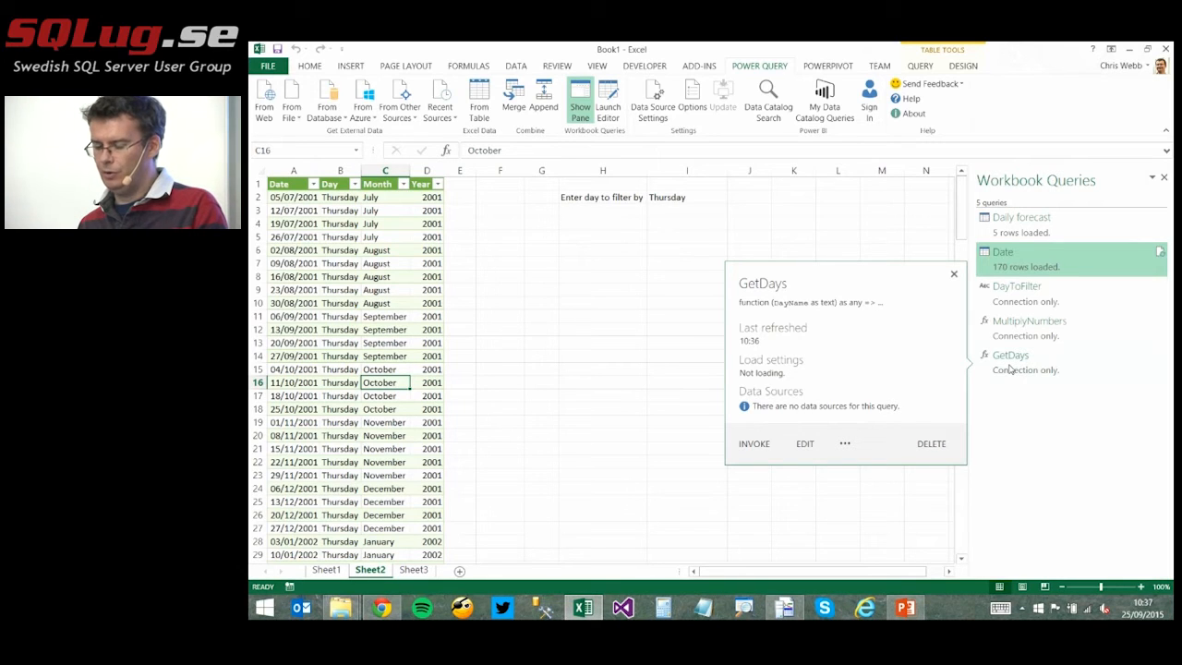
pyautogui.rightClick(1011, 369)
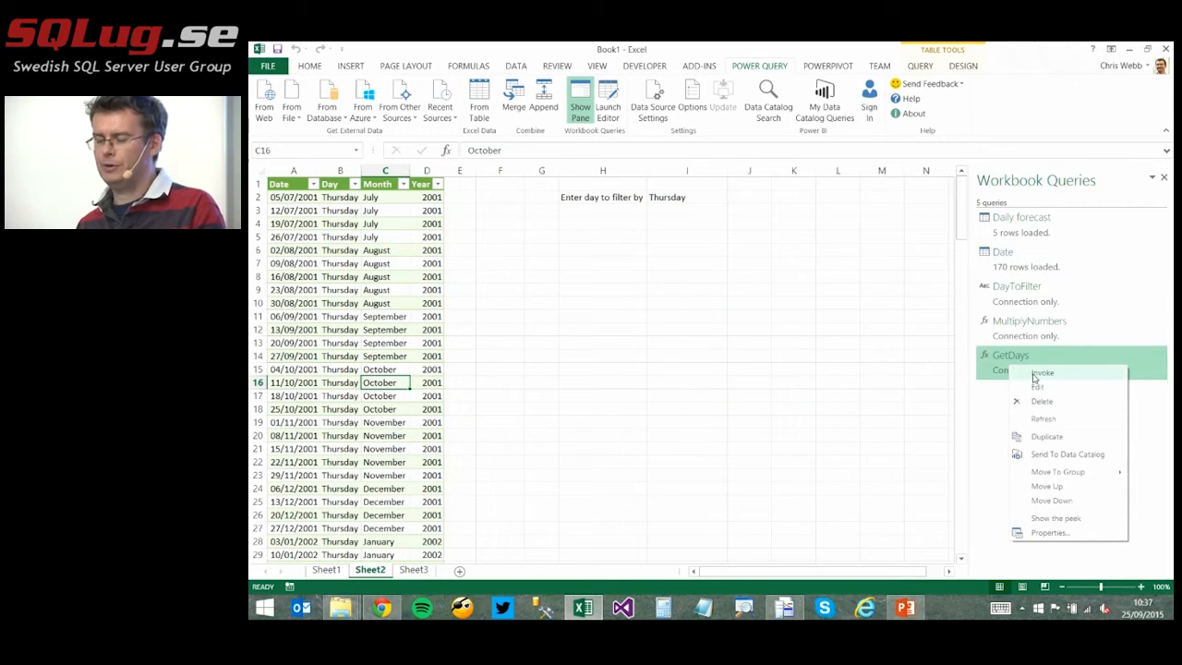
pyautogui.click(1034, 373)
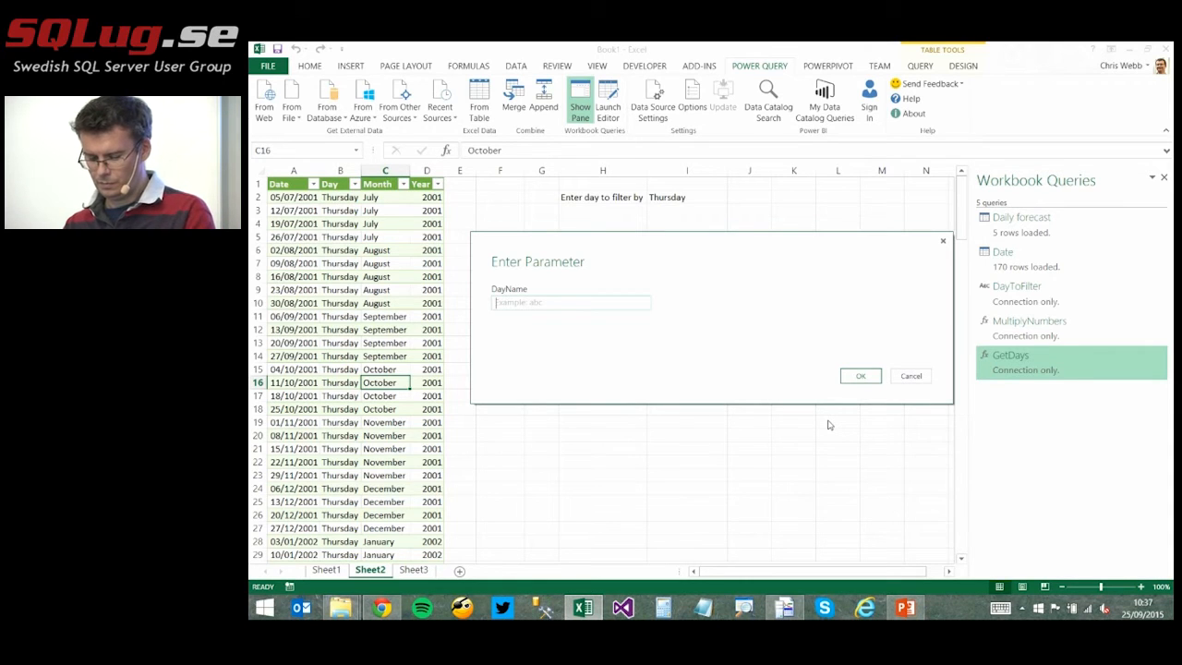
pyautogui.write('Sunday')
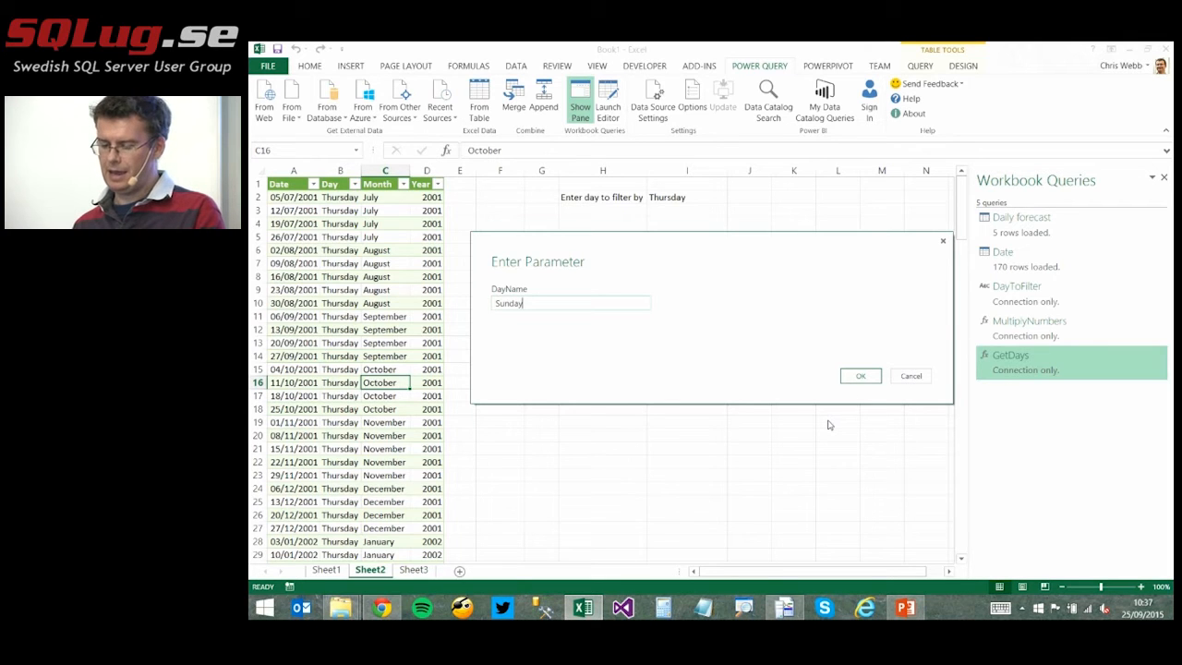
pyautogui.click(859, 377)
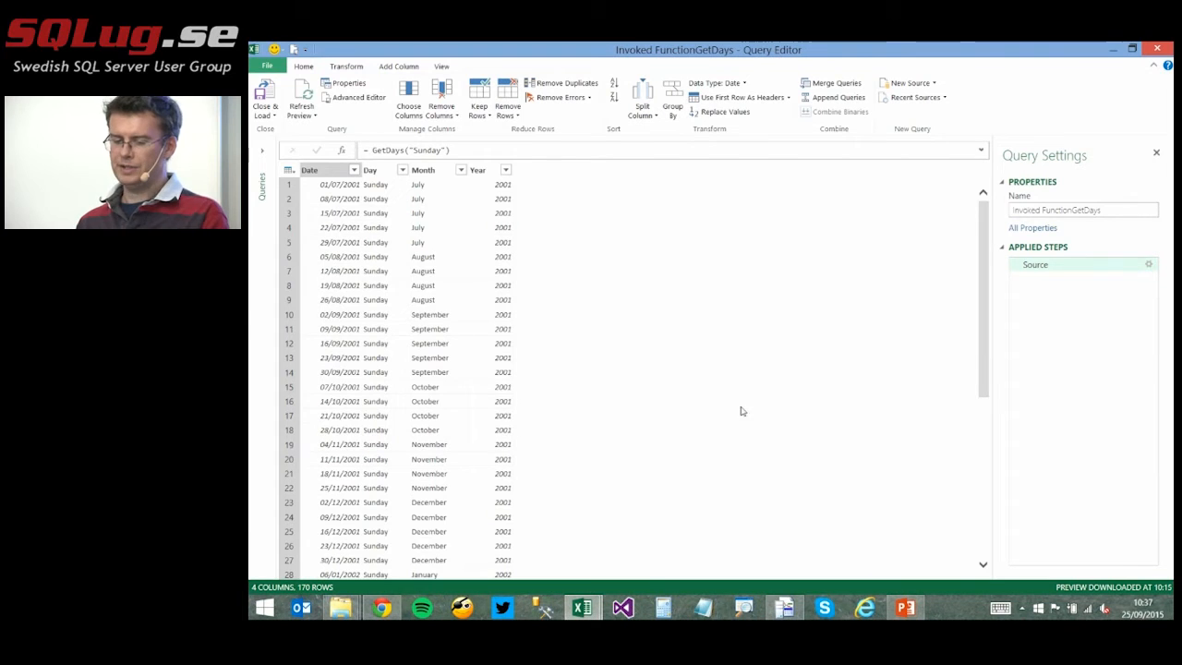
# Show the list of queries and rename the invoked GetDays query as Sundays.
pyautogui.click(265, 154)
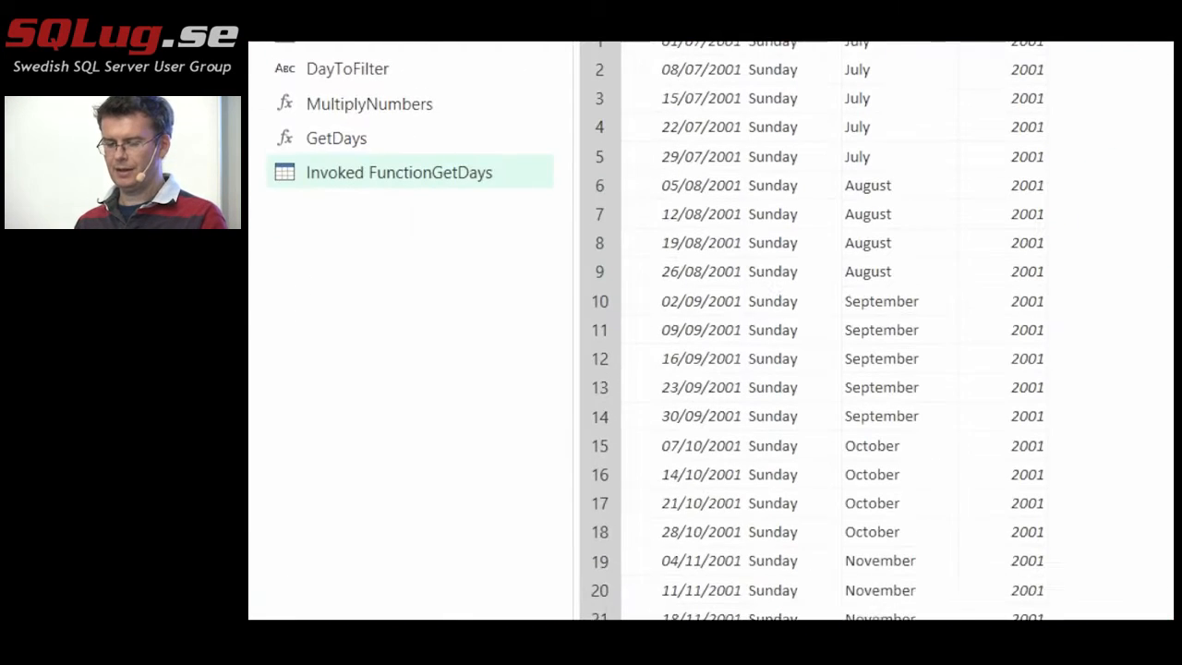
pyautogui.moveTo(258, 196); pyautogui.dragTo(487, 204)
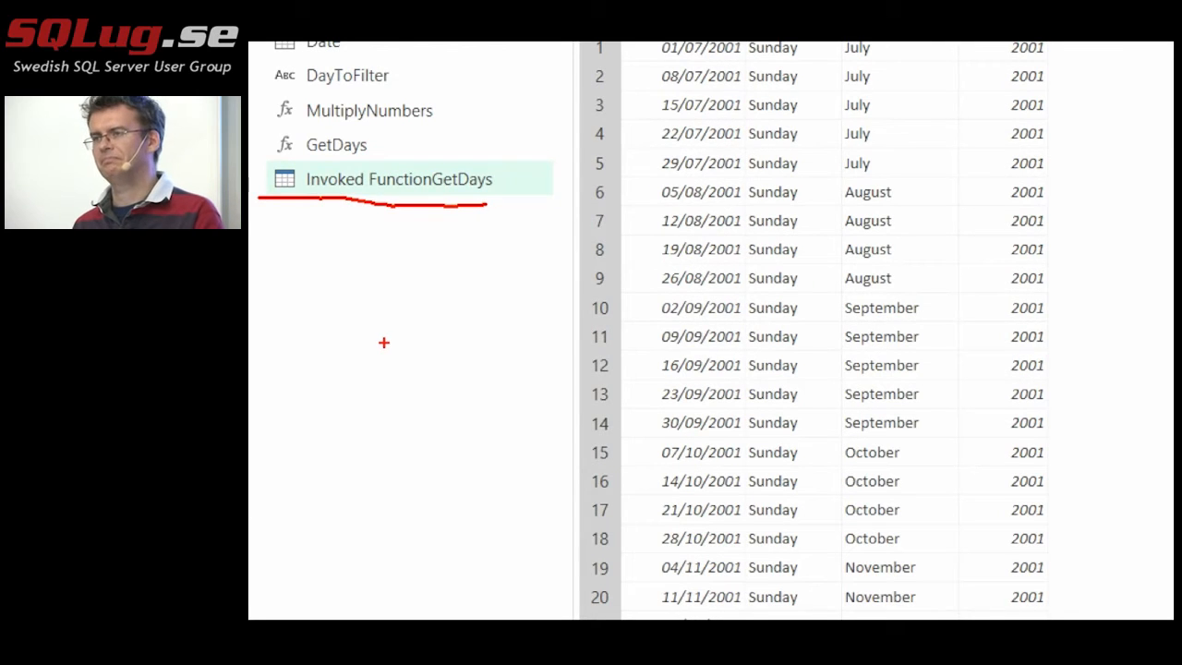
pyautogui.press('Escape')
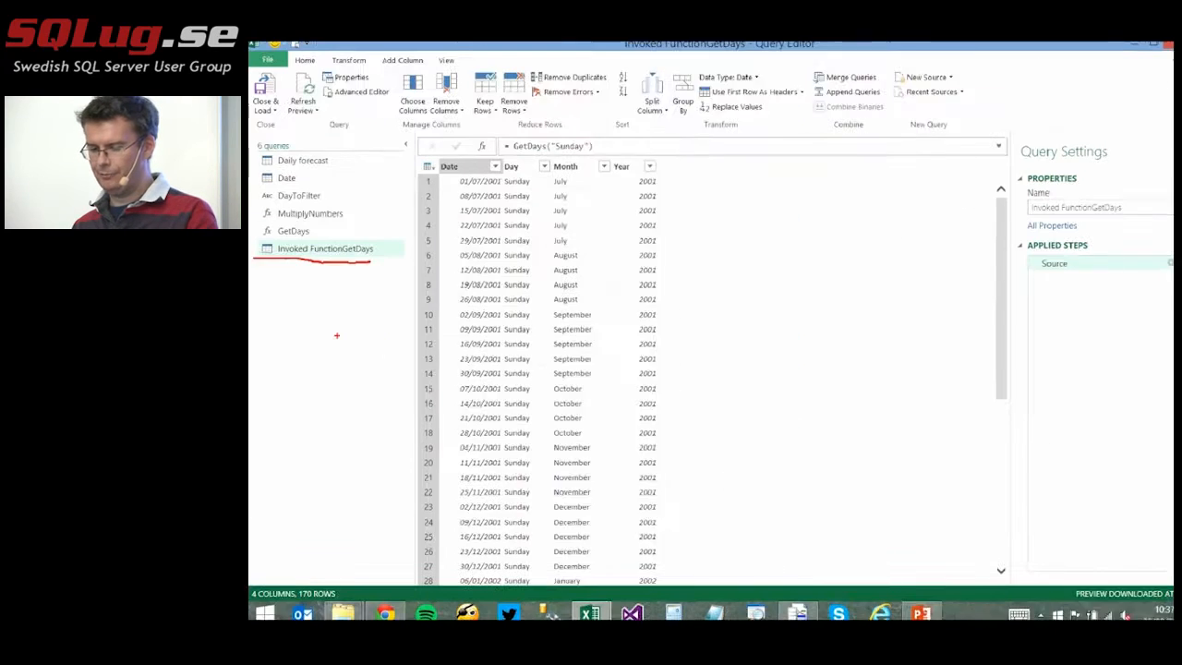
pyautogui.moveTo(1101, 211); pyautogui.dragTo(943, 211)
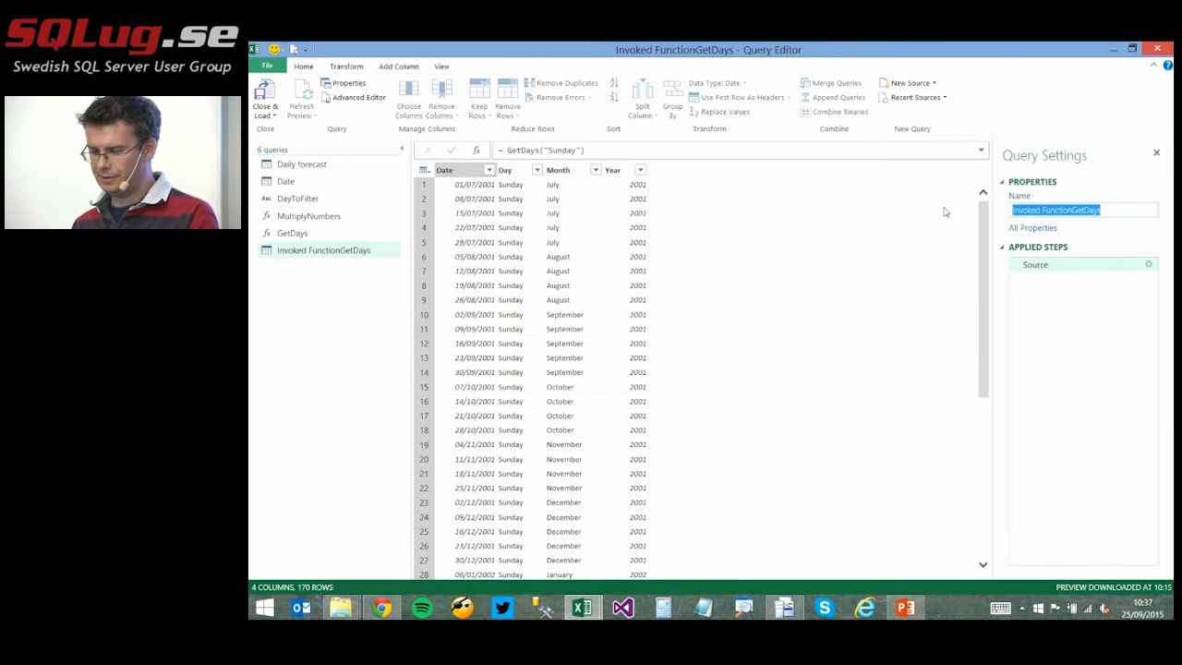
pyautogui.write('Sundays')
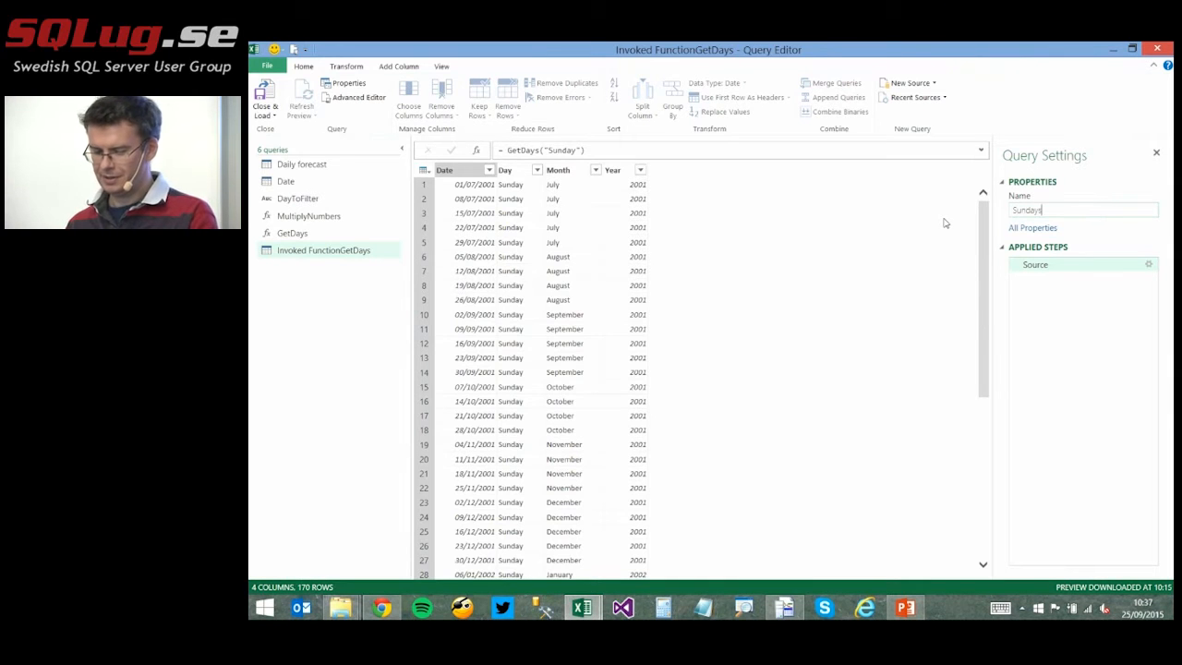
# Load the Sundays query as a table into a new worksheet.
pyautogui.click(269, 116)
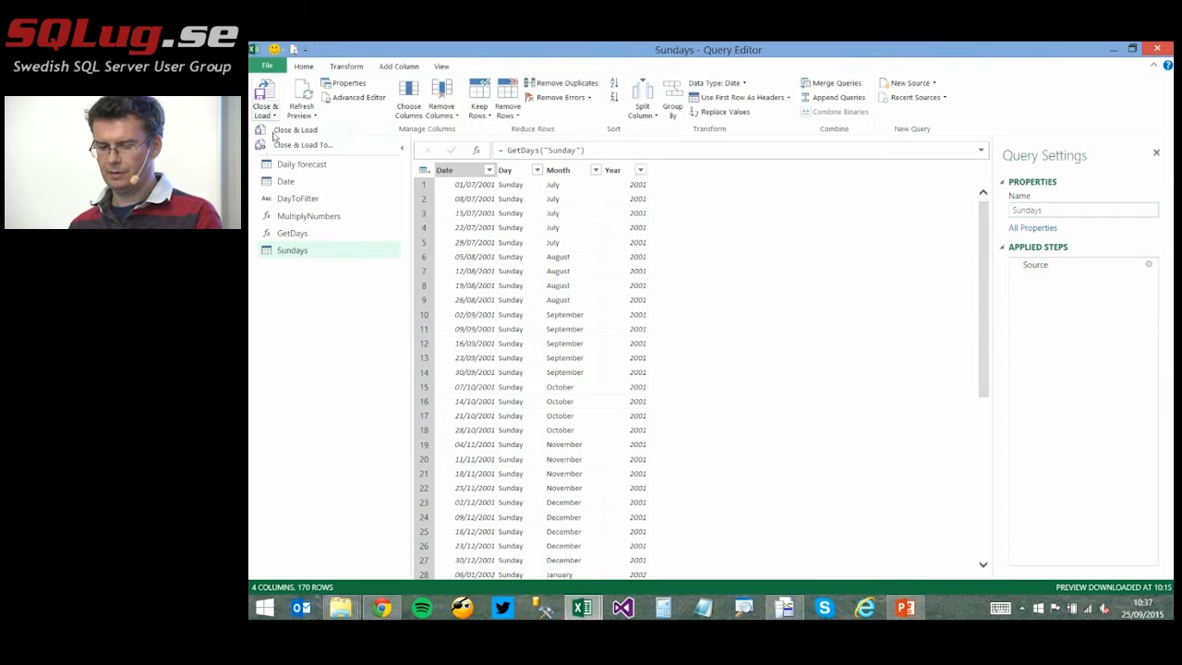
pyautogui.click(282, 145)
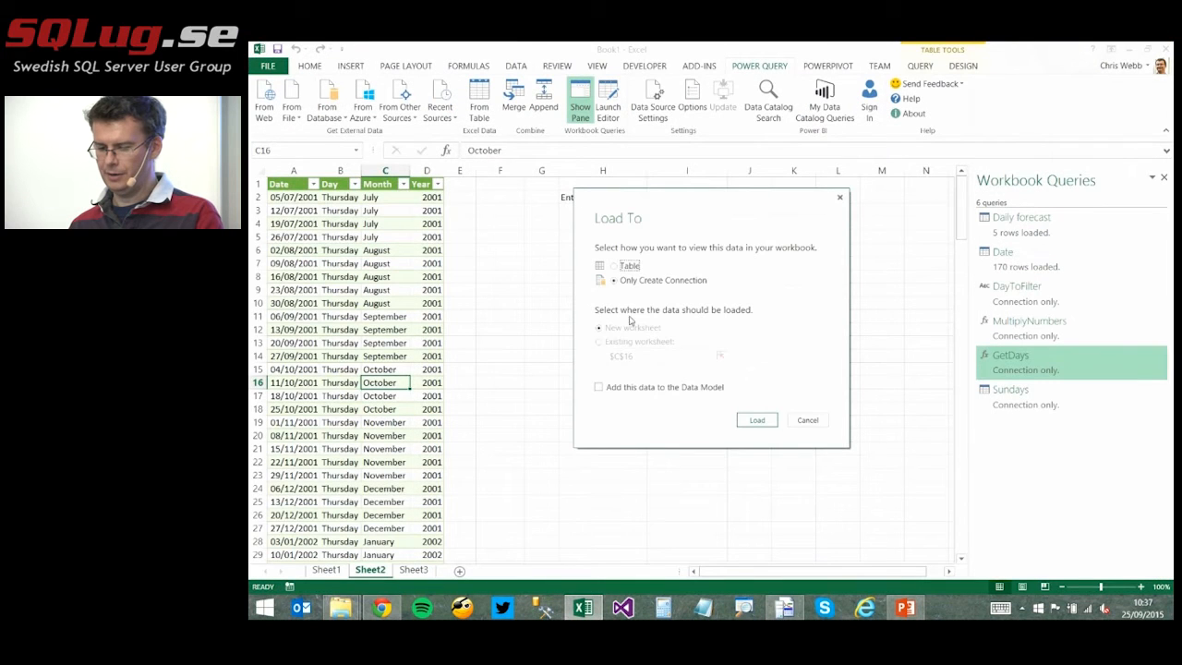
pyautogui.click(756, 420)
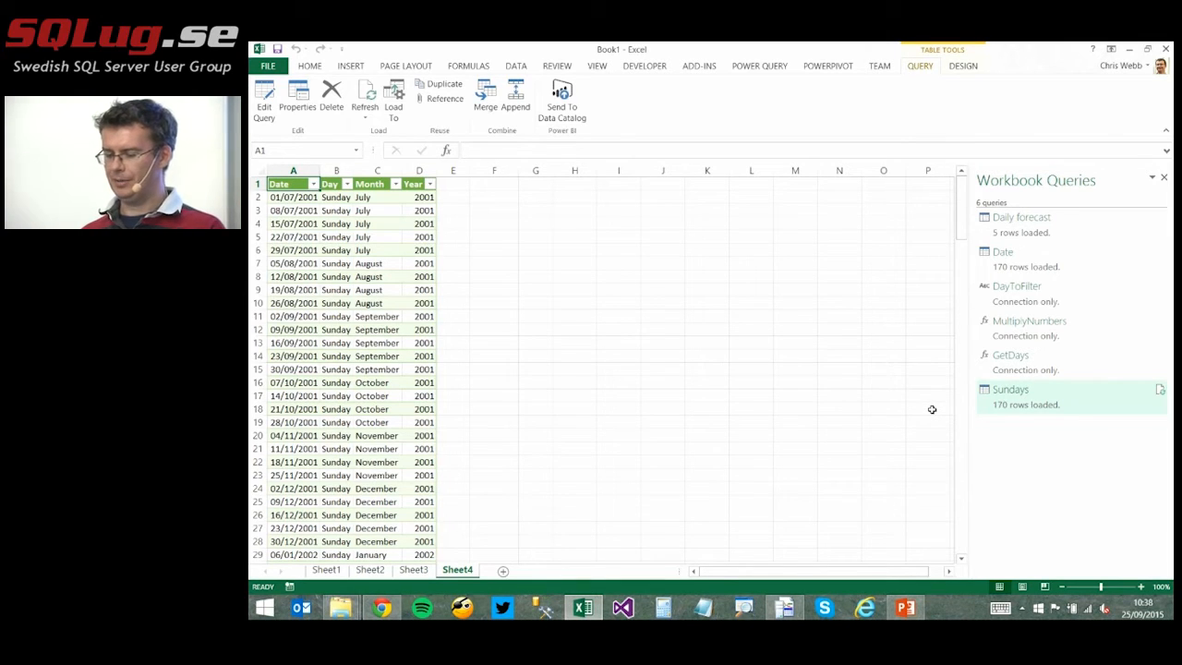
# Examine the M code of the Sundays query in the Advanced Editor, then return to the workbook without changes.
pyautogui.moveTo(1011, 399)
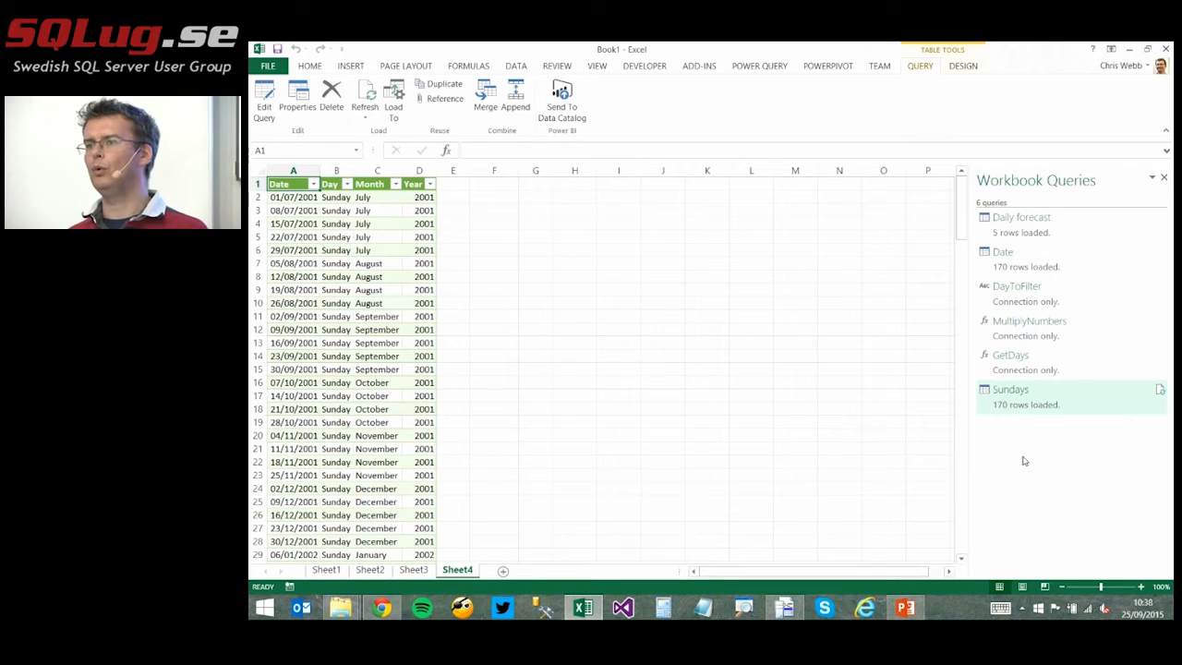
pyautogui.rightClick(1012, 399)
pyautogui.click(1037, 380)
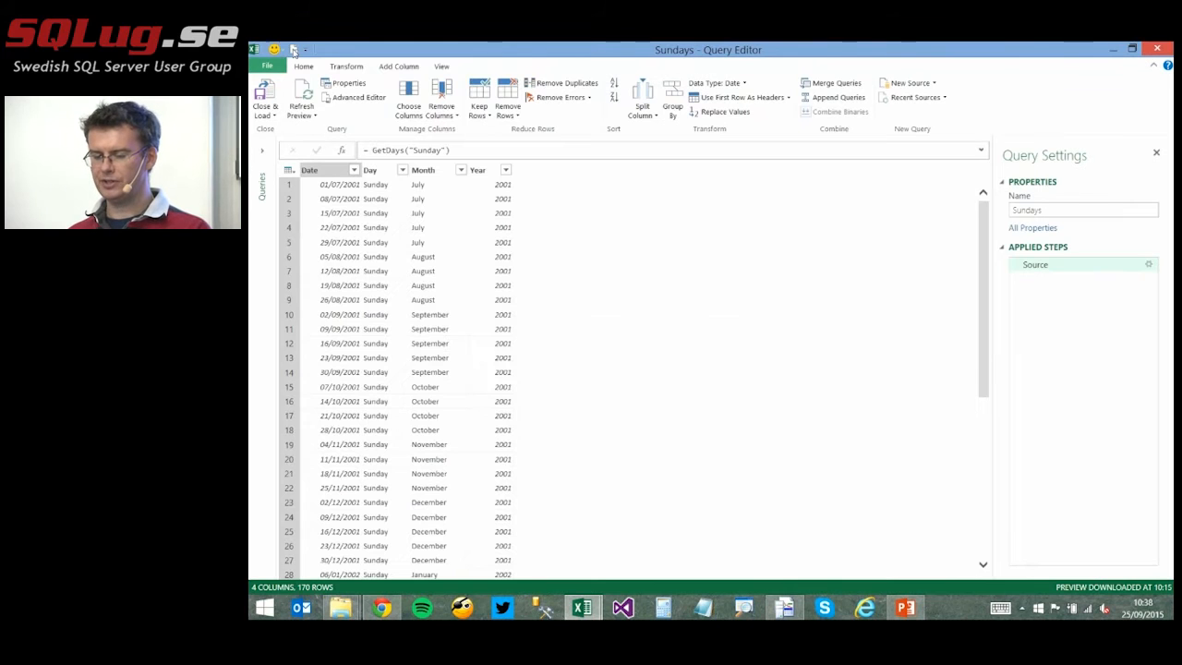
pyautogui.click(358, 97)
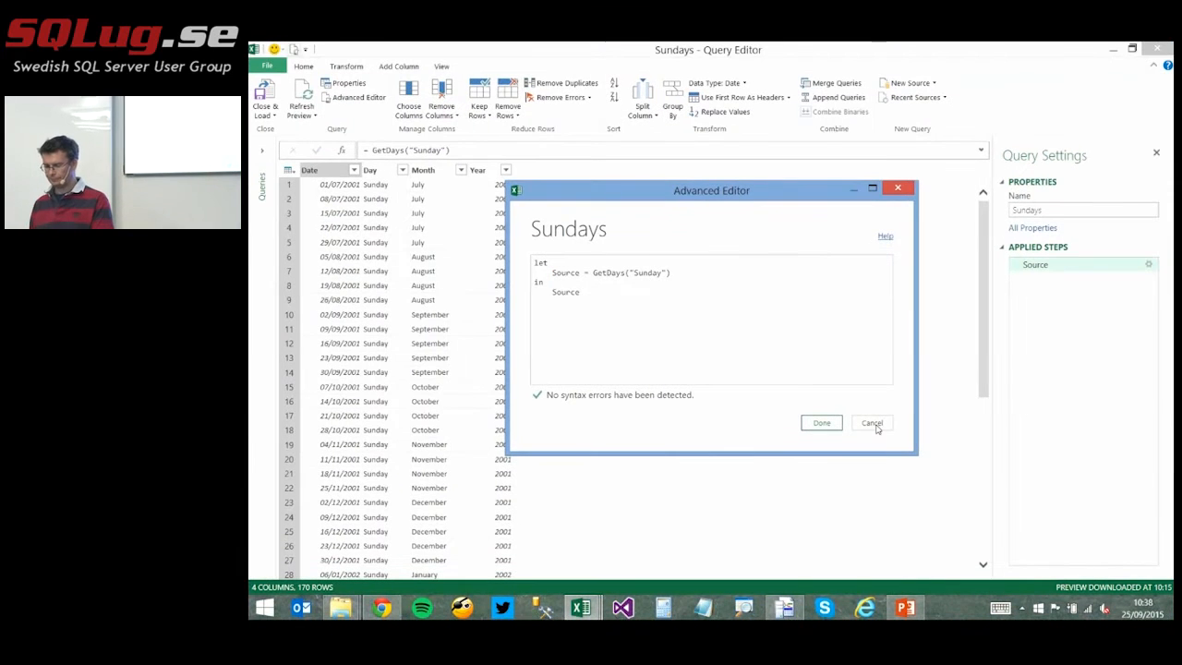
pyautogui.click(874, 424)
pyautogui.click(1159, 48)
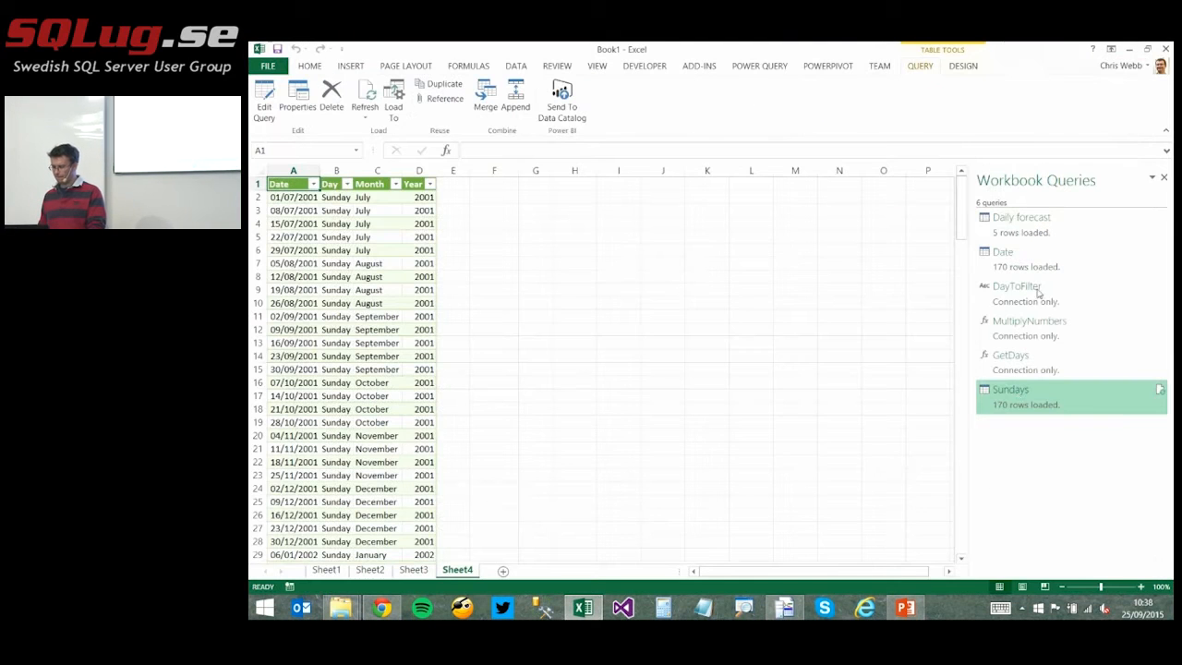
# Open the parameter prompt of the GetDays function, then dismiss it without entering a DayName.
pyautogui.doubleClick(1014, 371)
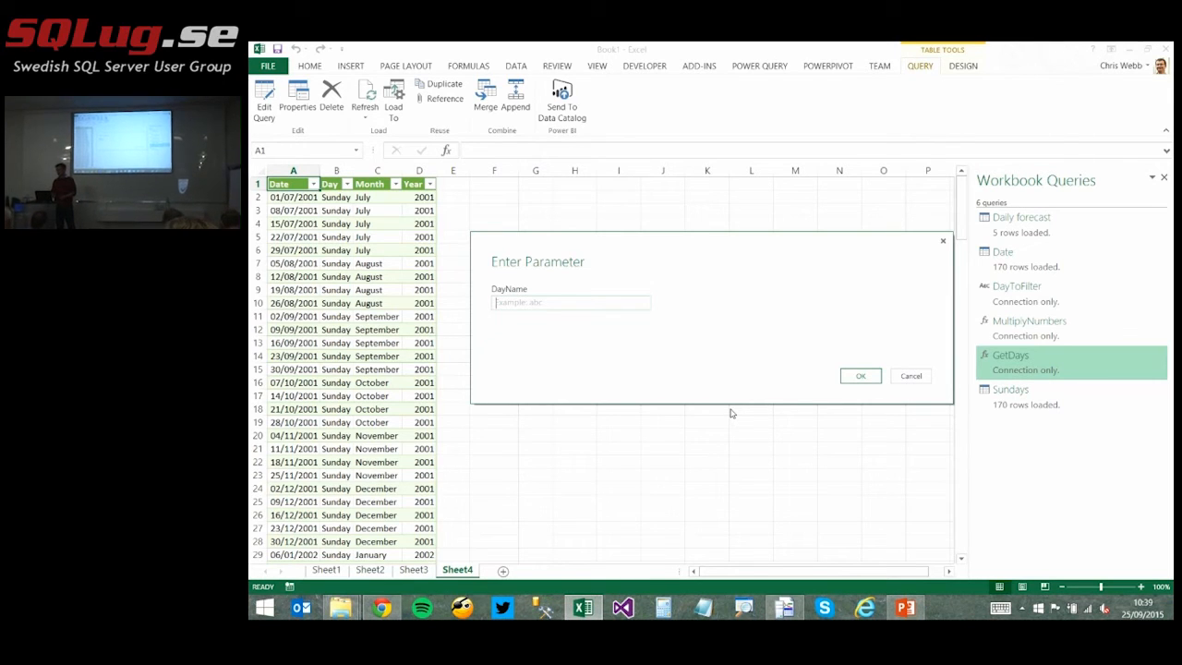
pyautogui.click(911, 376)
# Switch to the PowerPoint presentation, start the slide show at Functions For Data Access and advance to the Combining Data From Multiple Sources slide.
pyautogui.click(910, 610)
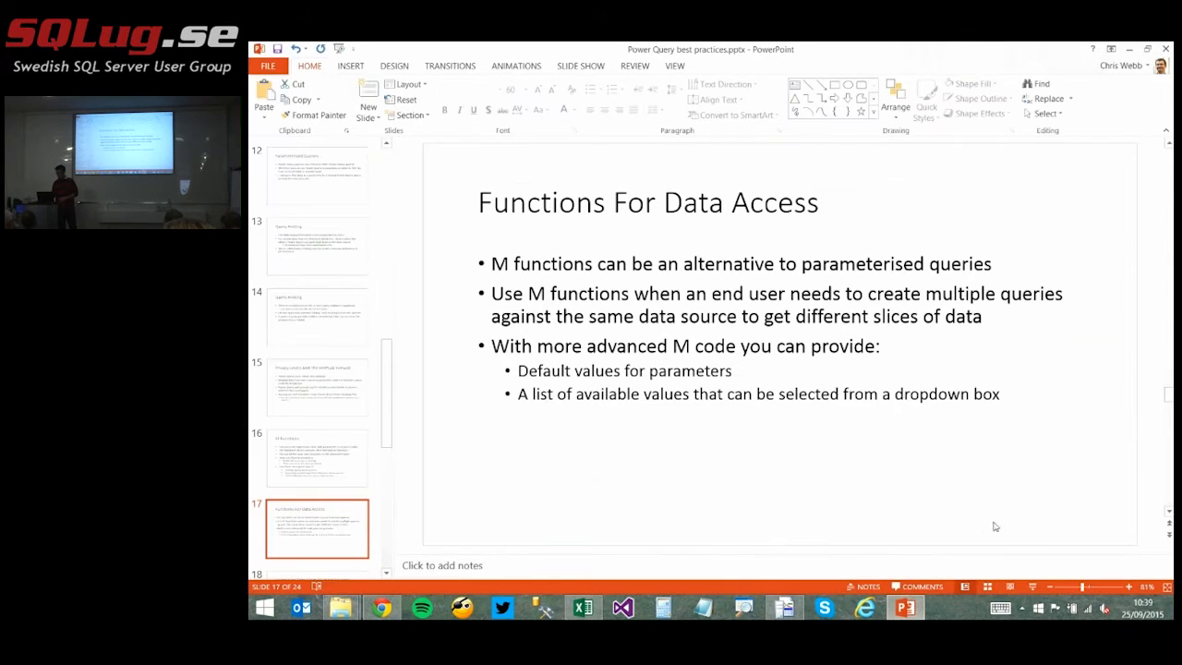
pyautogui.click(1033, 587)
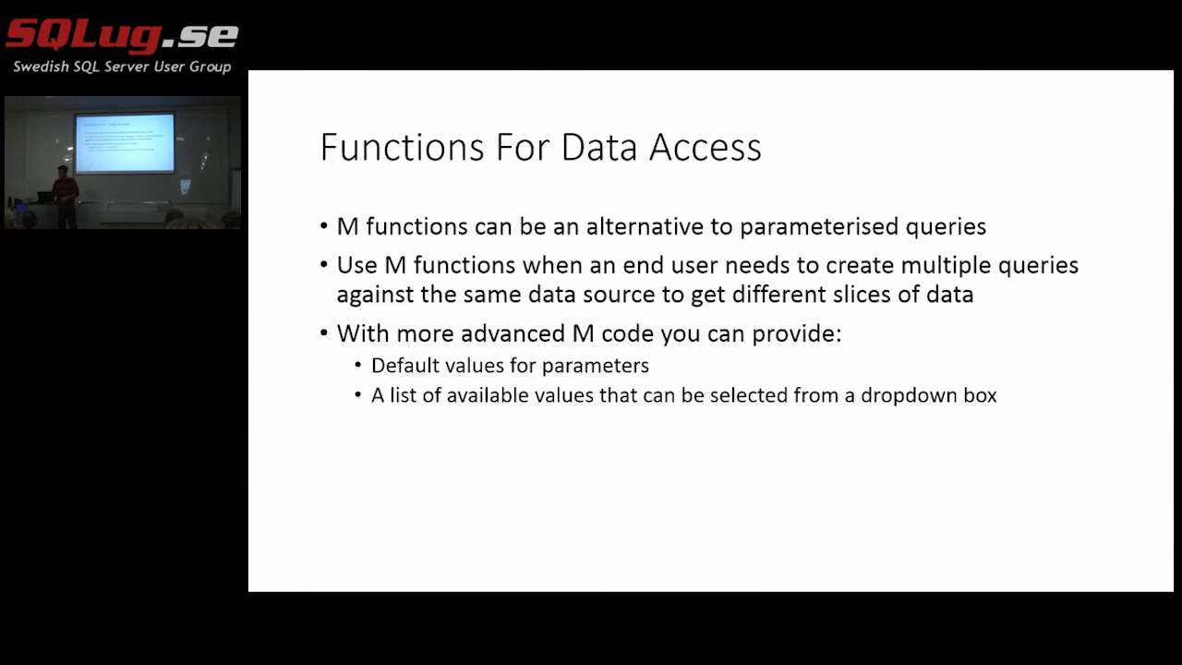
pyautogui.press('Right')
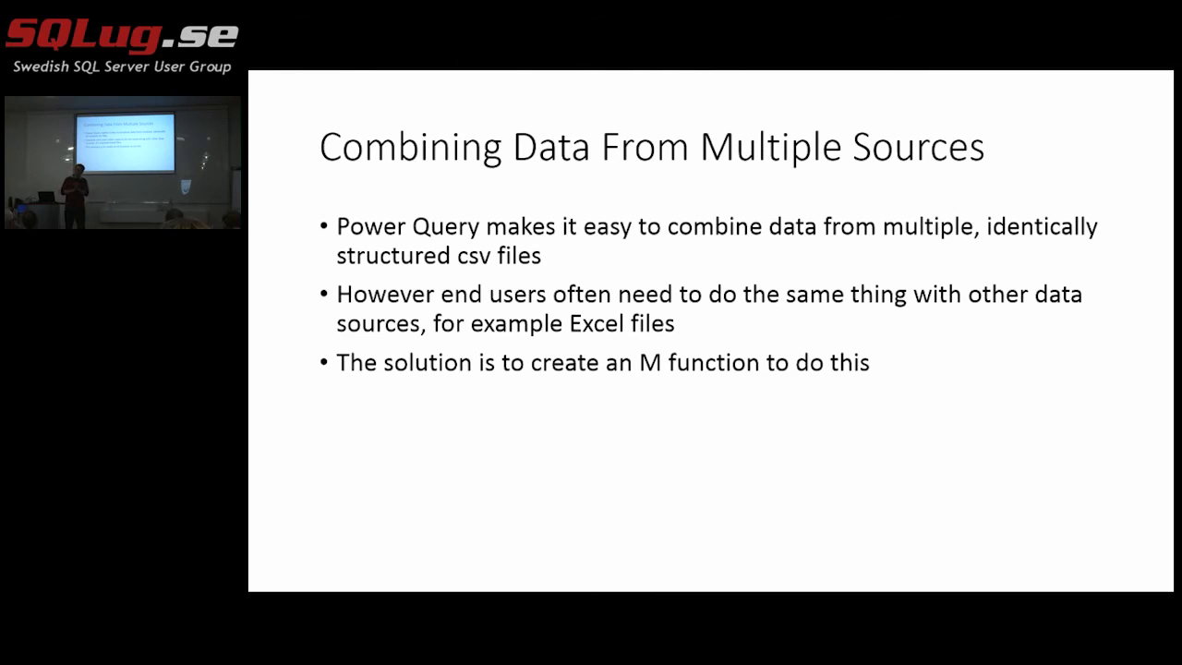
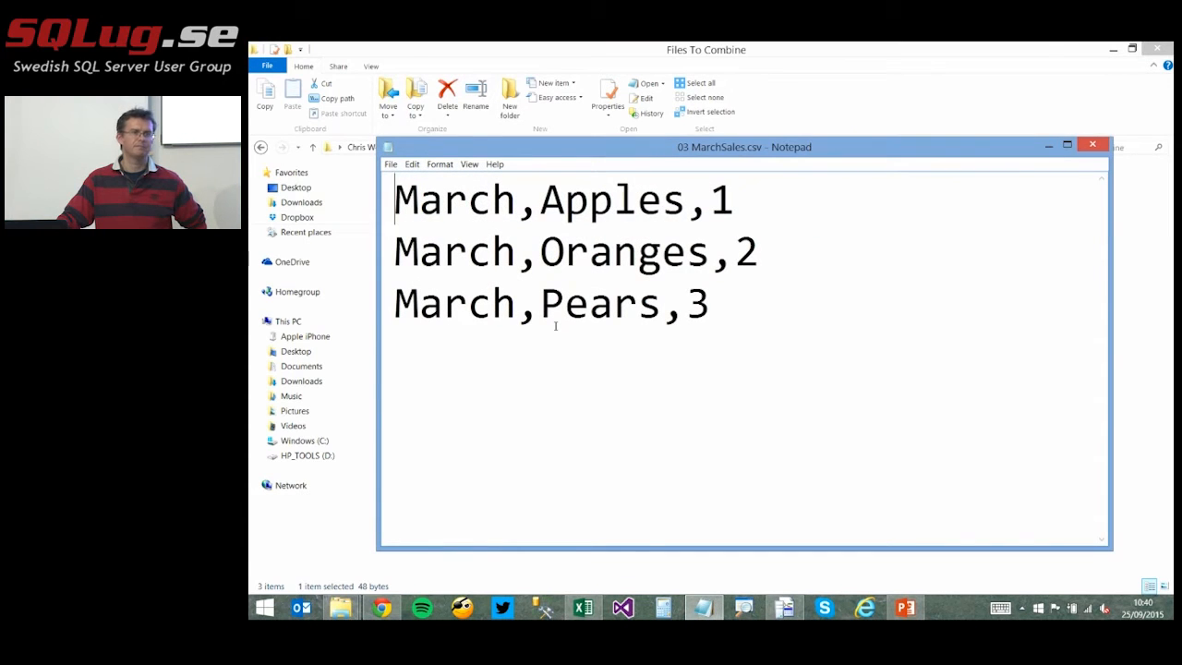
# Close 03 MarchSales.csv in Notepad and select the full path of the Files To Combine folder for copying.
pyautogui.click(1091, 146)
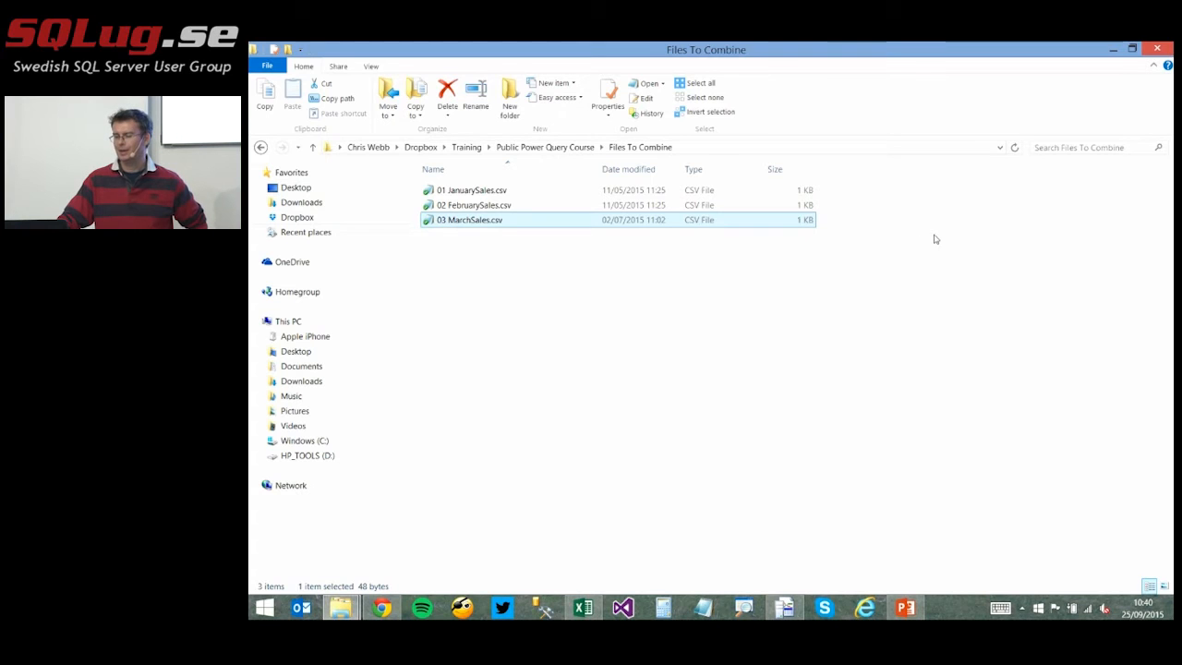
pyautogui.click(692, 151)
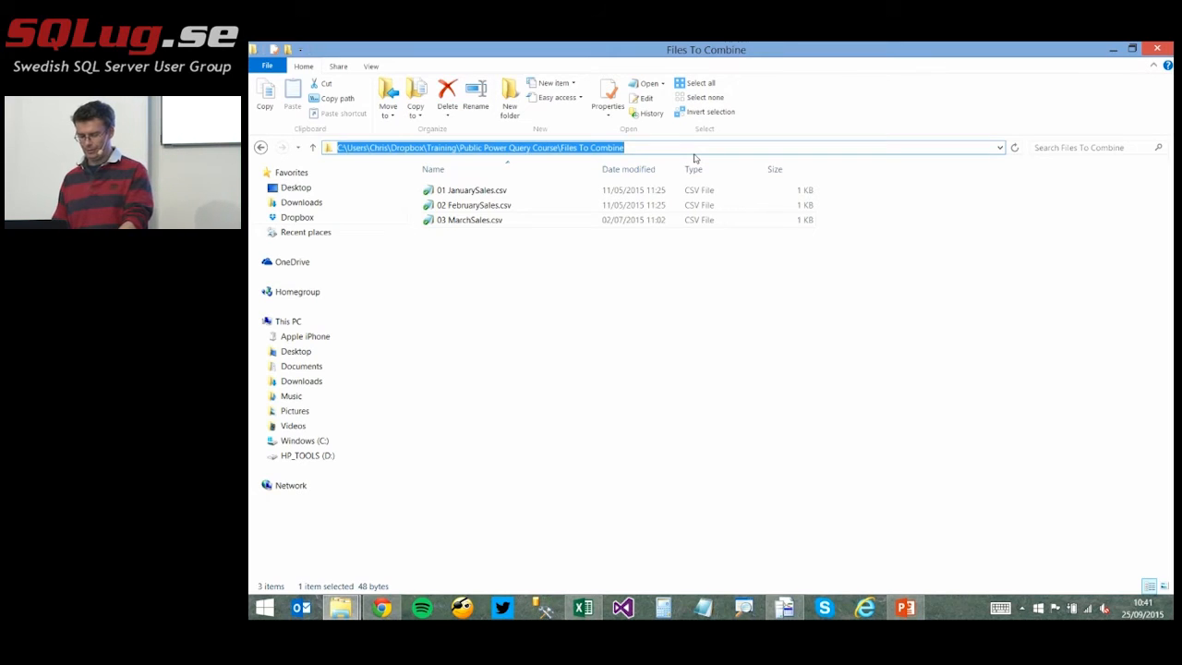
# Switch to Excel and create a Power Query from a folder, using the pasted path of Files To Combine.
pyautogui.click(583, 608)
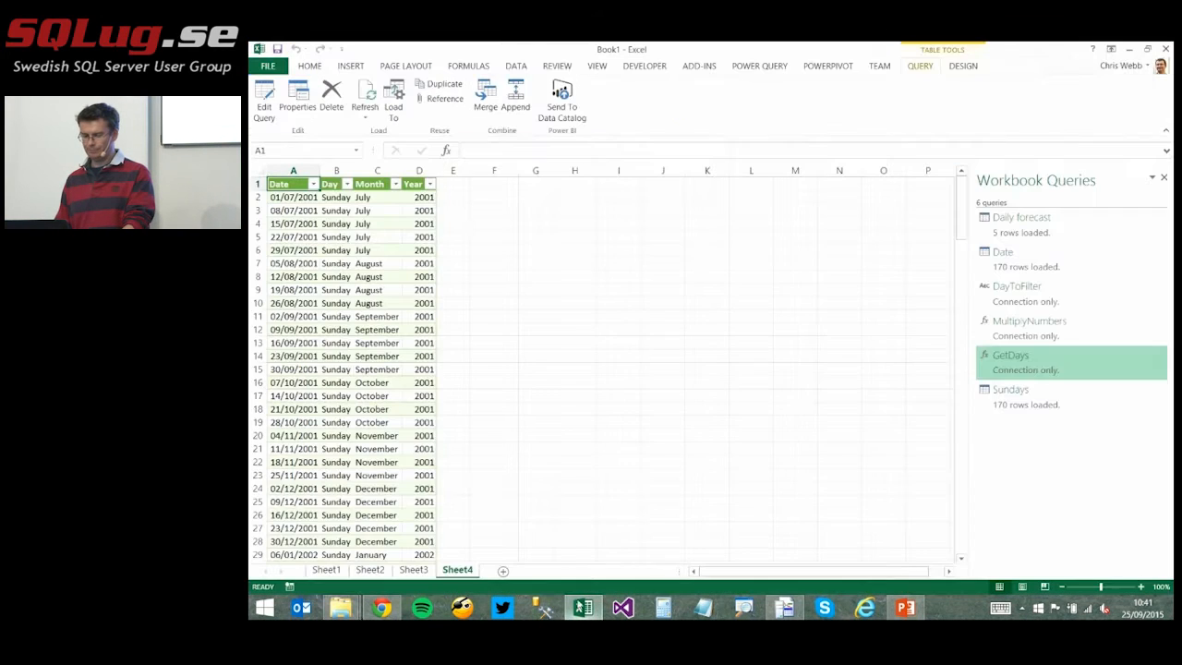
pyautogui.click(759, 66)
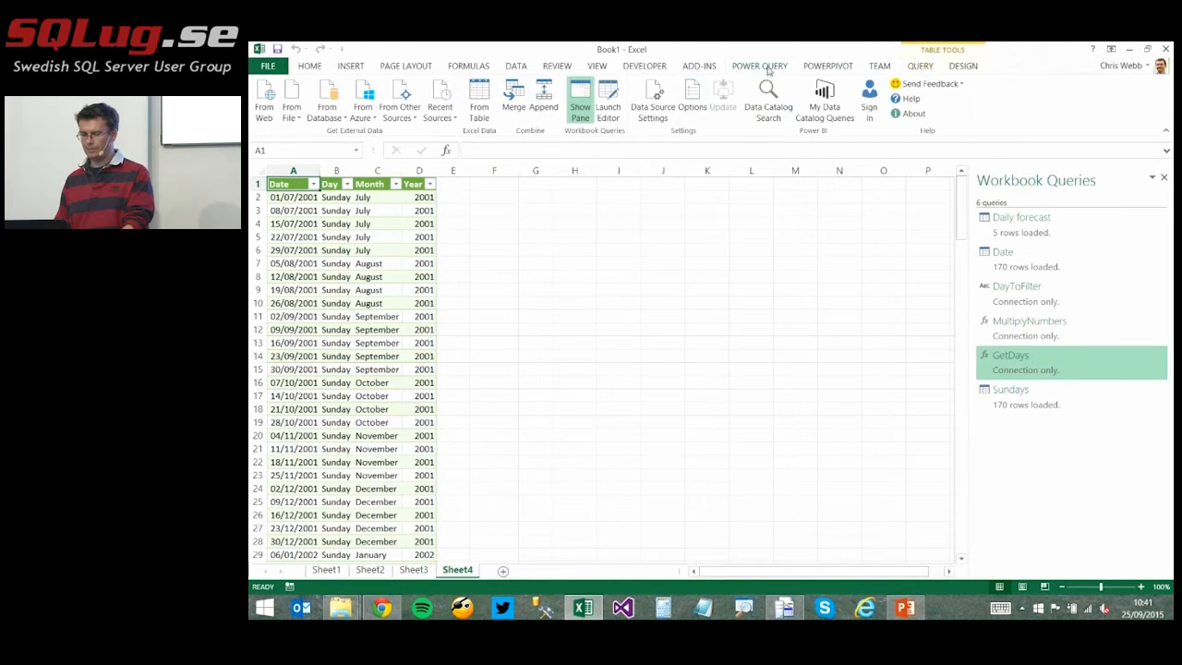
pyautogui.click(293, 118)
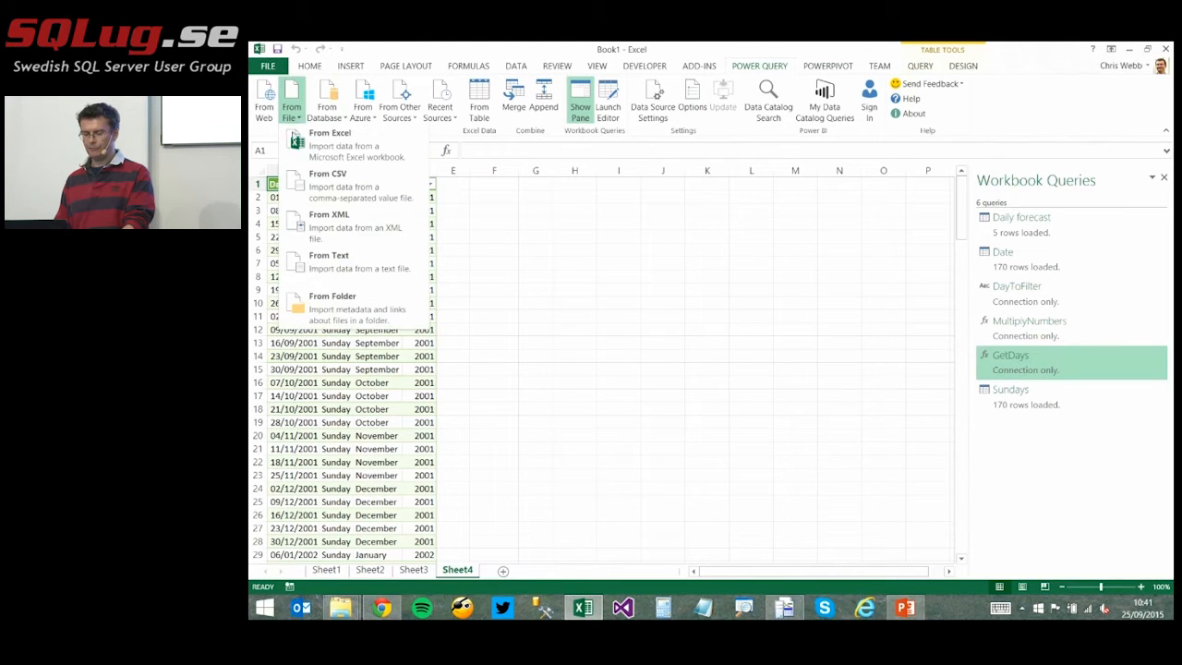
pyautogui.click(349, 310)
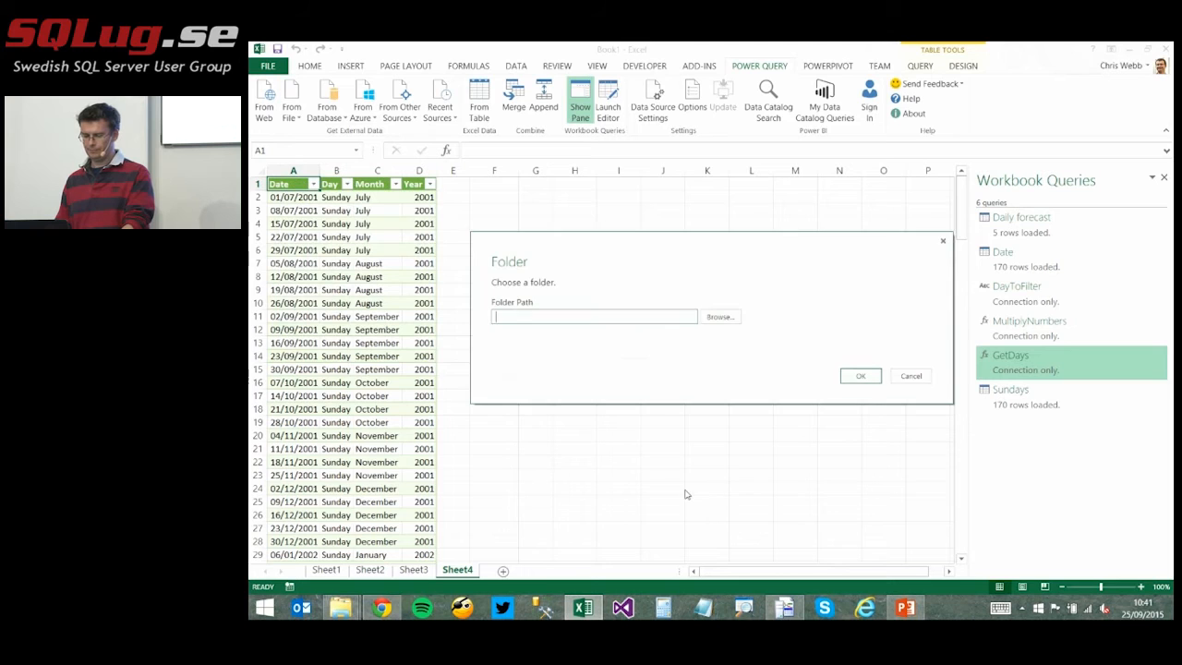
pyautogui.hotkey('ctrl', 'v')
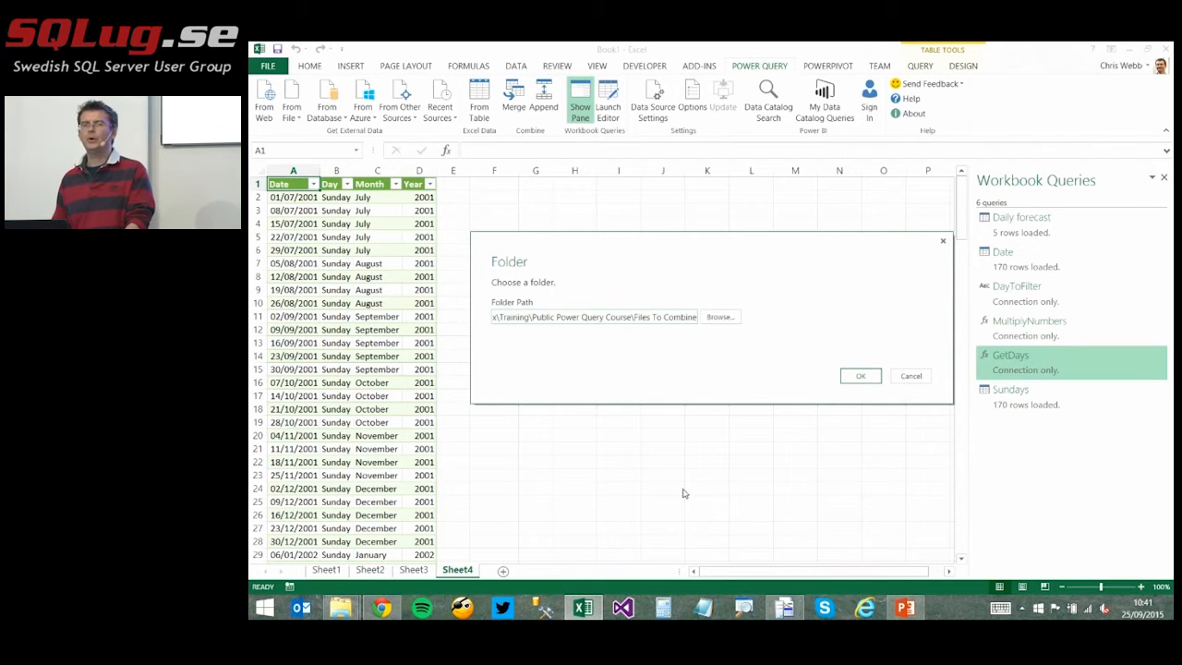
pyautogui.click(848, 377)
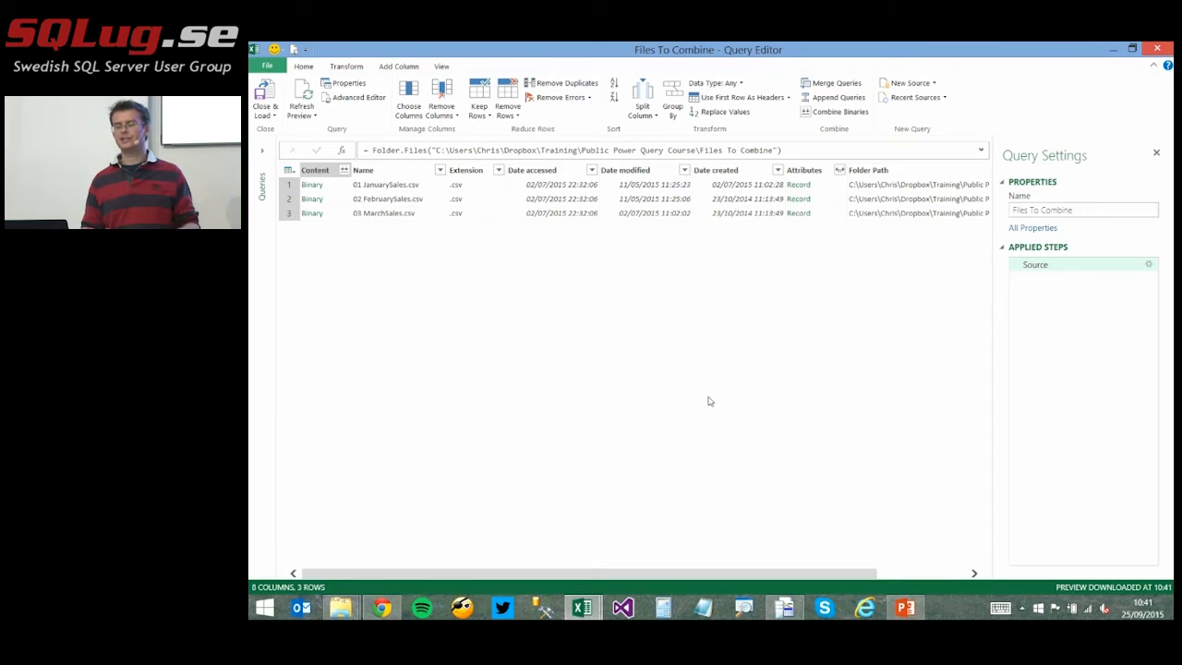
# Review the folder query's columns, combine the CSV binaries in the Content column into one table, then close the Query Editor and discard the query.
pyautogui.moveTo(571, 573); pyautogui.dragTo(749, 562)
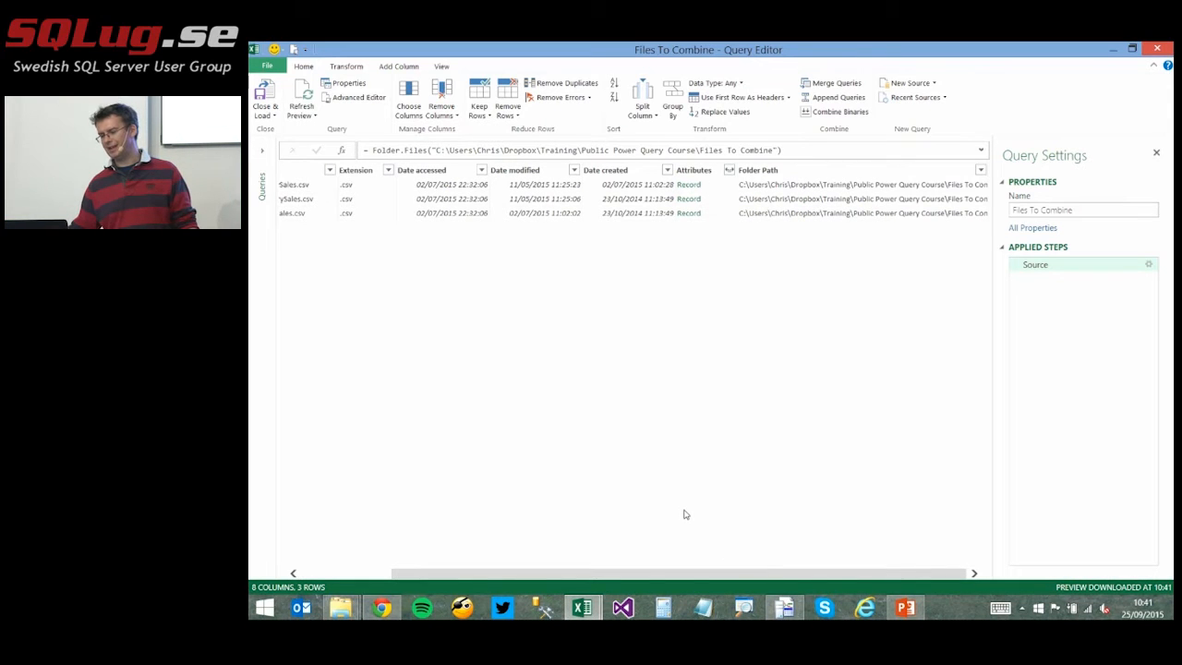
pyautogui.moveTo(662, 573); pyautogui.dragTo(428, 567)
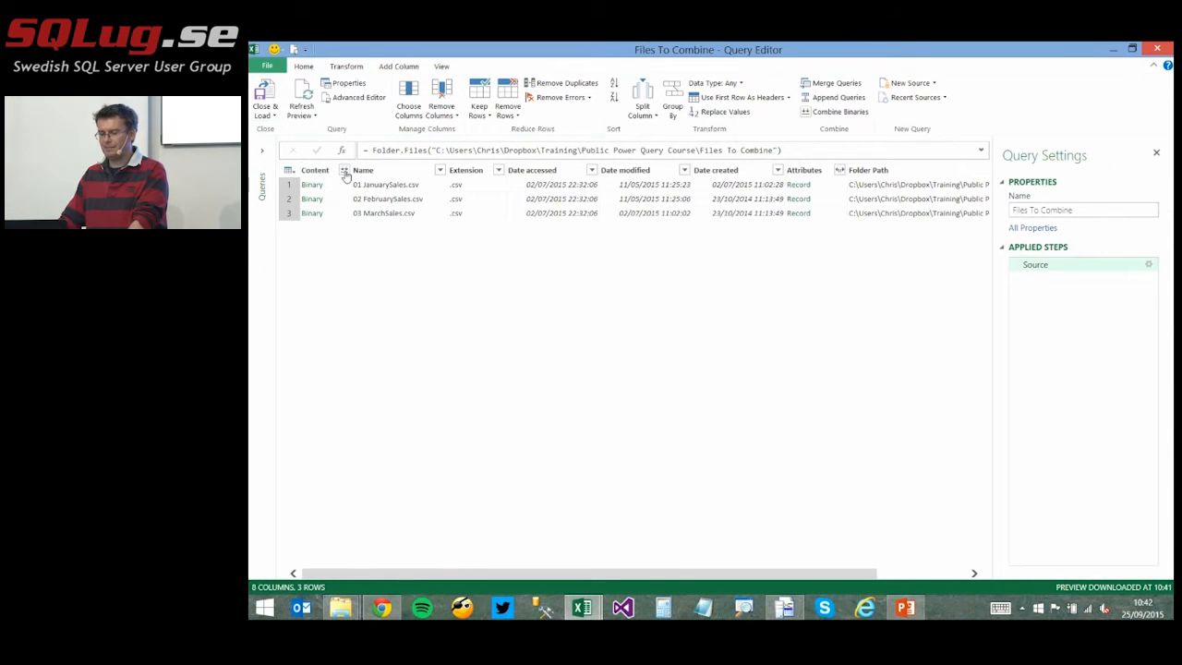
pyautogui.click(344, 171)
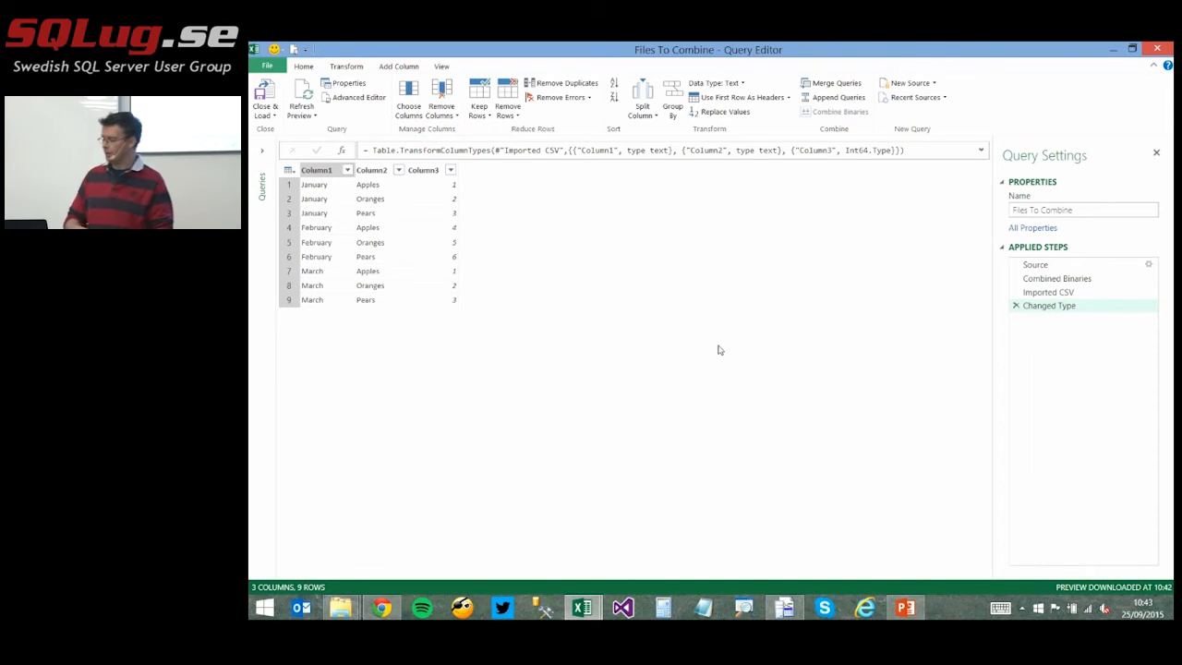
pyautogui.click(1157, 48)
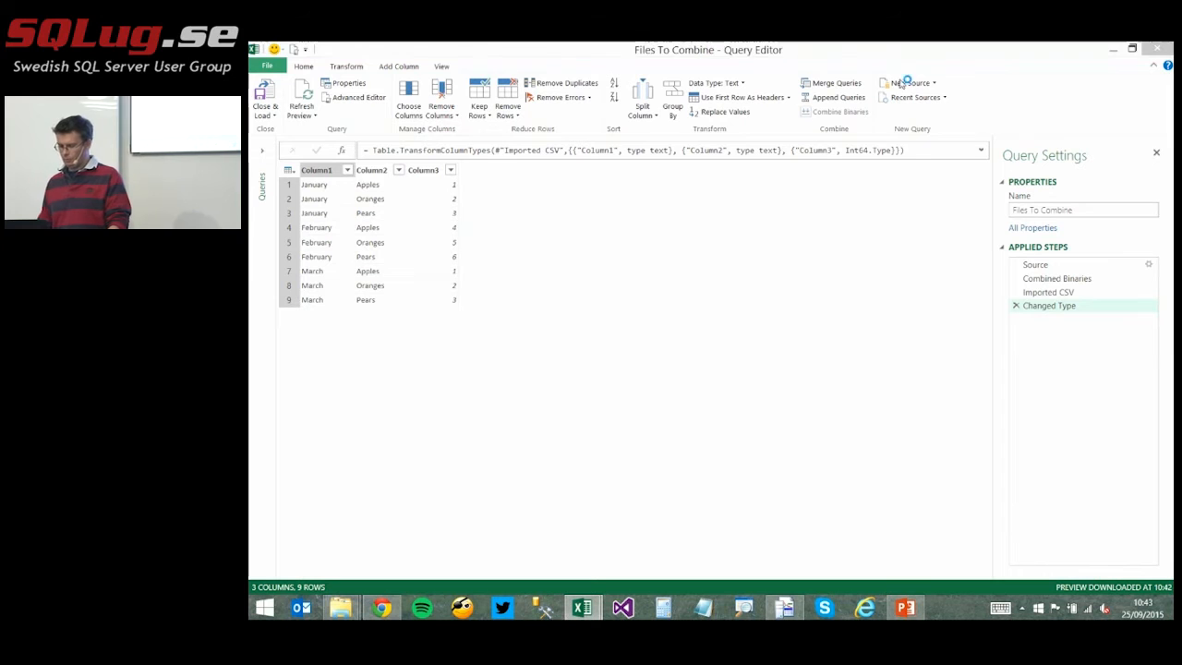
pyautogui.click(774, 347)
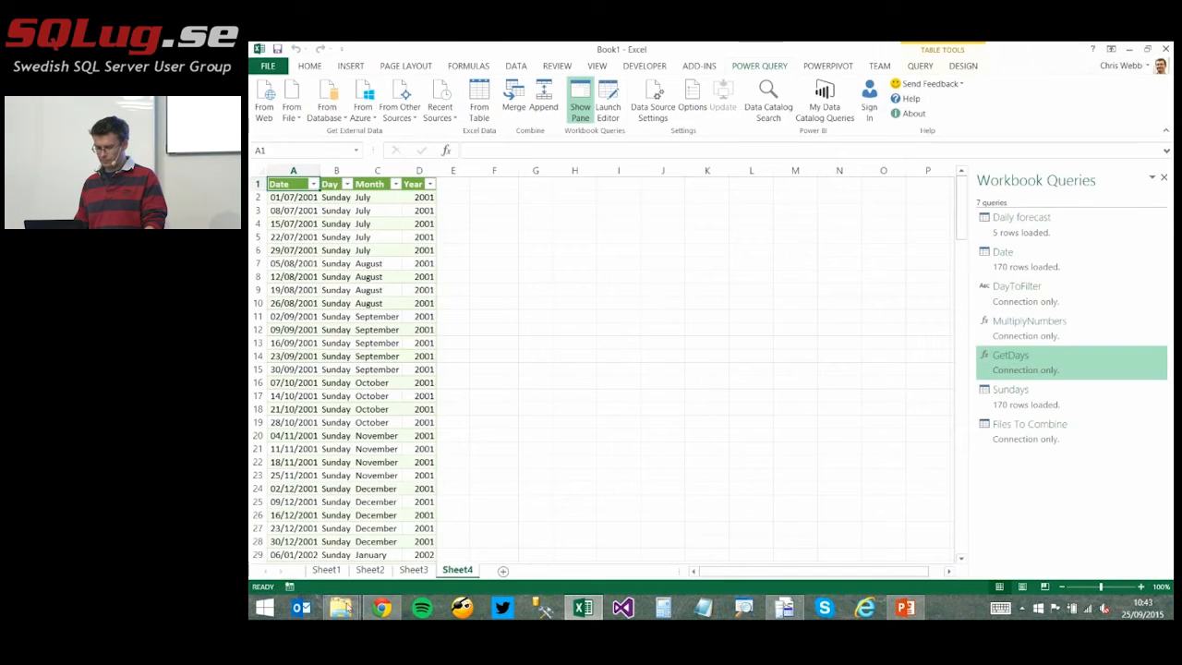
# Switch to the Malmo Gothenburg Stockholm September 2015 folder in File Explorer and open its Excel Files To Combine subfolder.
pyautogui.moveTo(350, 575)
pyautogui.click(516, 521)
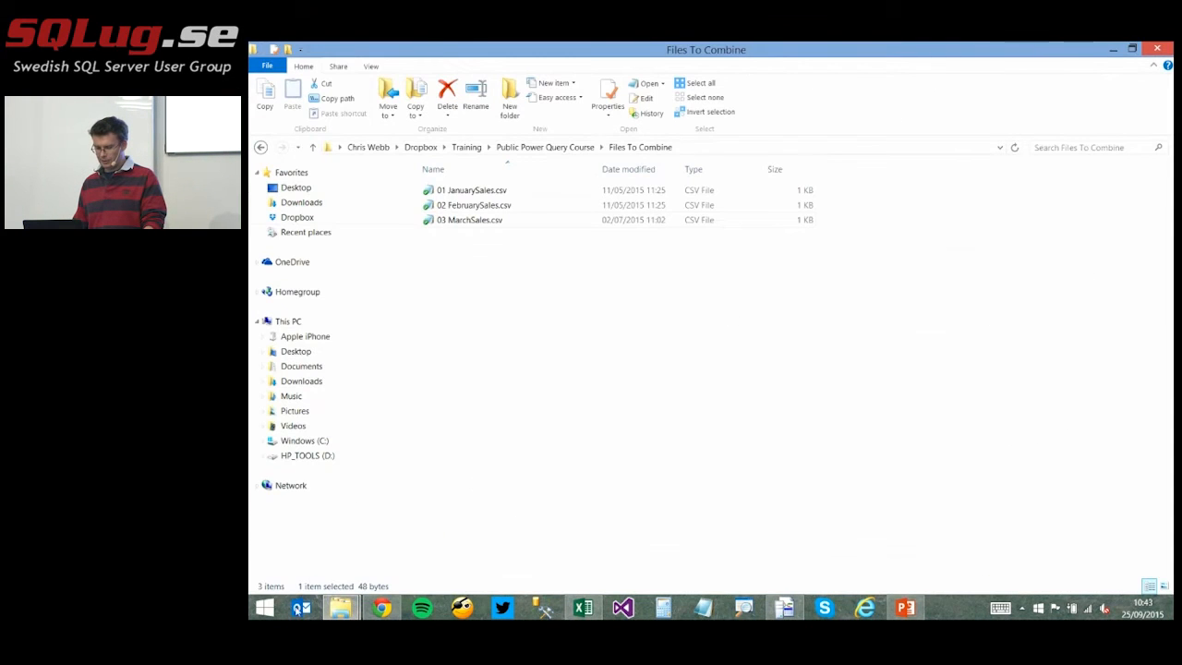
pyautogui.moveTo(349, 612)
pyautogui.click(396, 550)
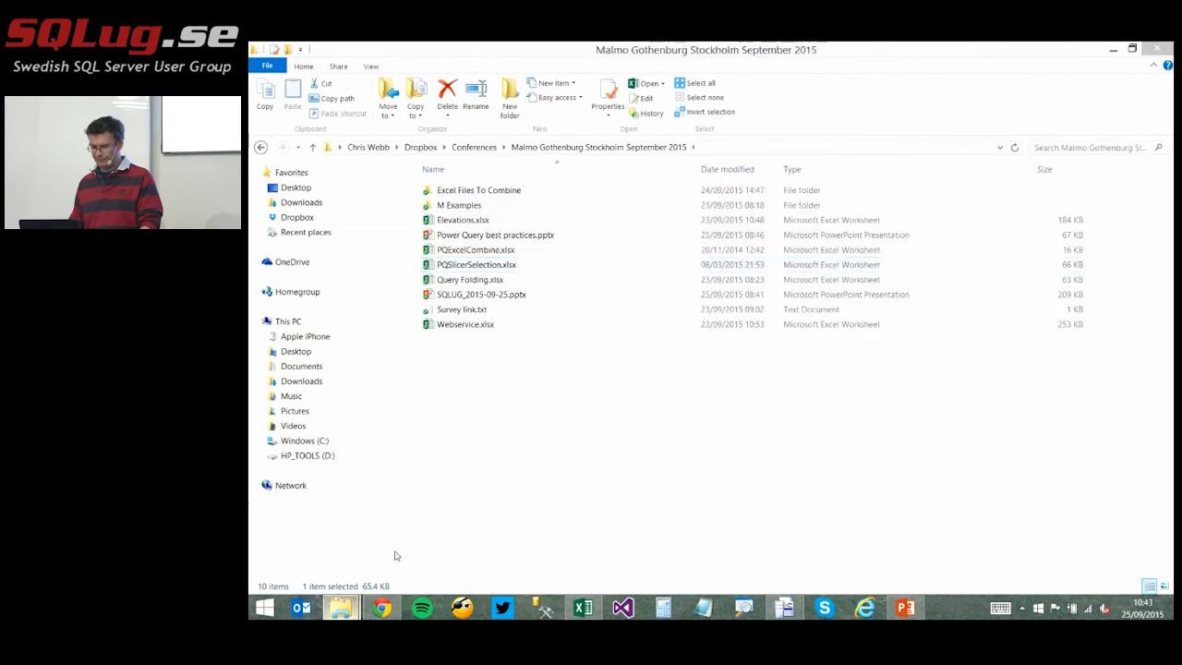
pyautogui.doubleClick(453, 190)
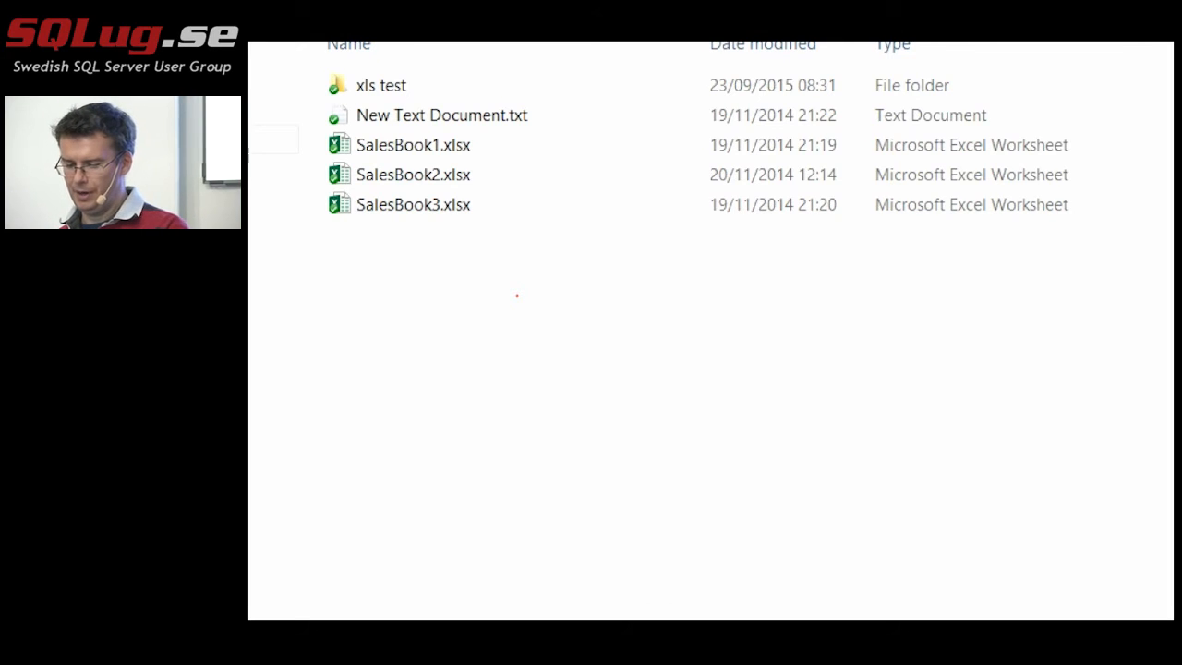
# Open SalesBook1.xlsx, examine the sales data on Sheet1, Sheet2 and Sheet3 including the SalesNamedRange cells, then close the workbook.
pyautogui.doubleClick(425, 145)
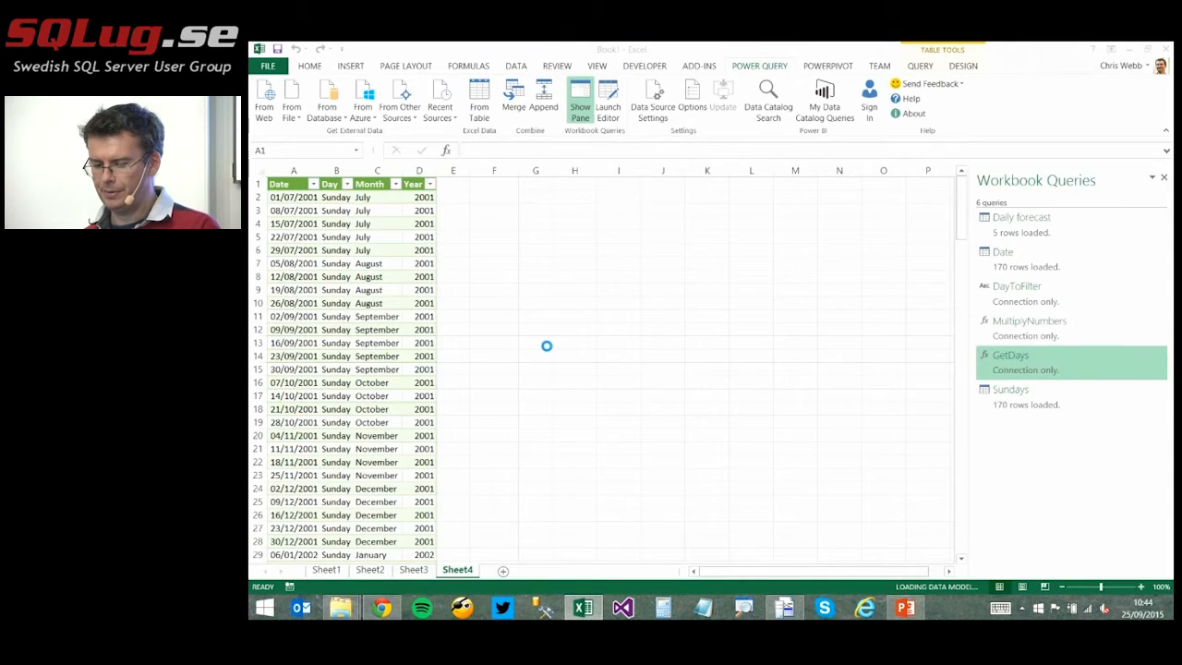
pyautogui.click(326, 570)
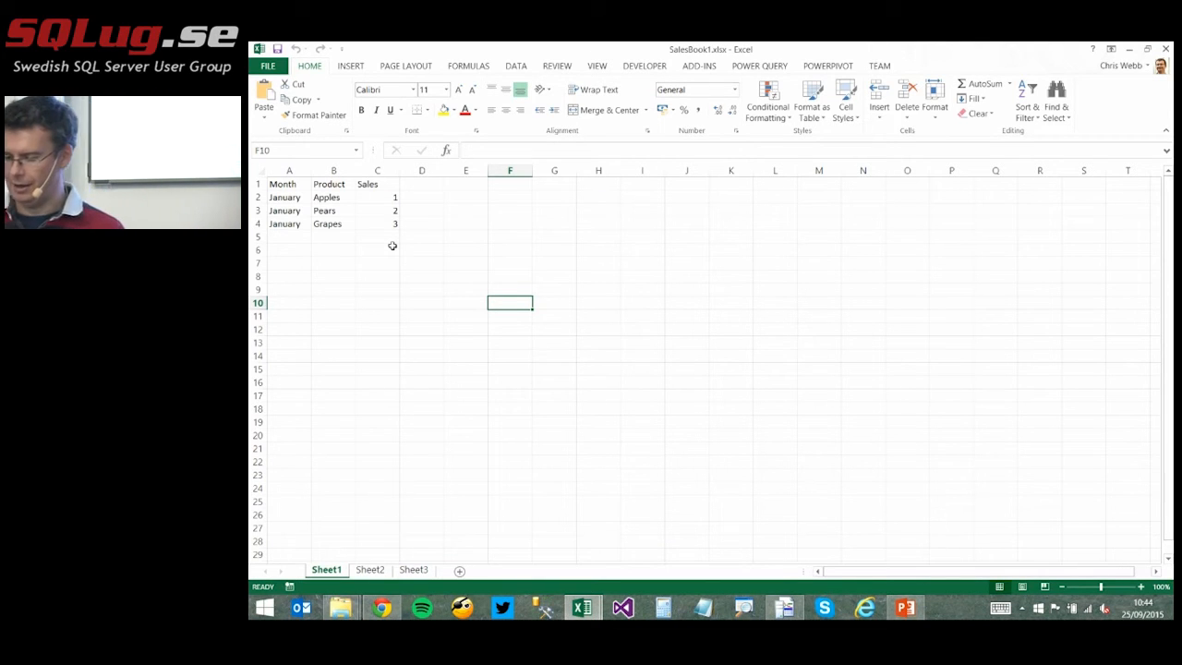
pyautogui.click(370, 570)
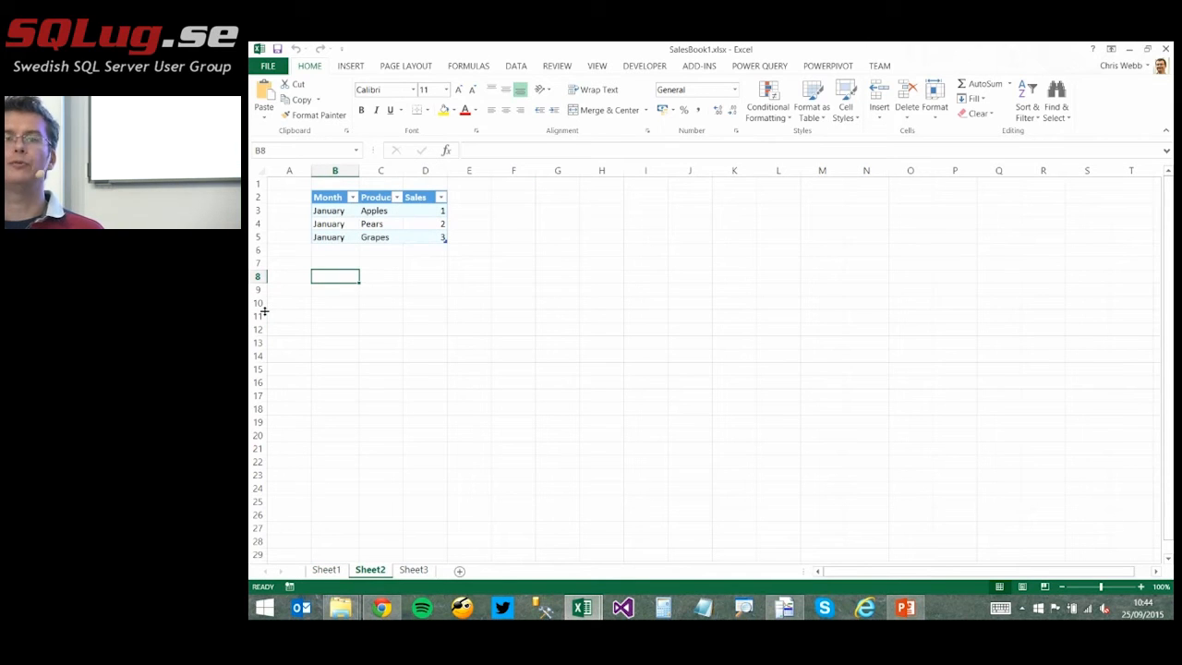
pyautogui.click(414, 570)
pyautogui.moveTo(281, 197); pyautogui.dragTo(371, 252)
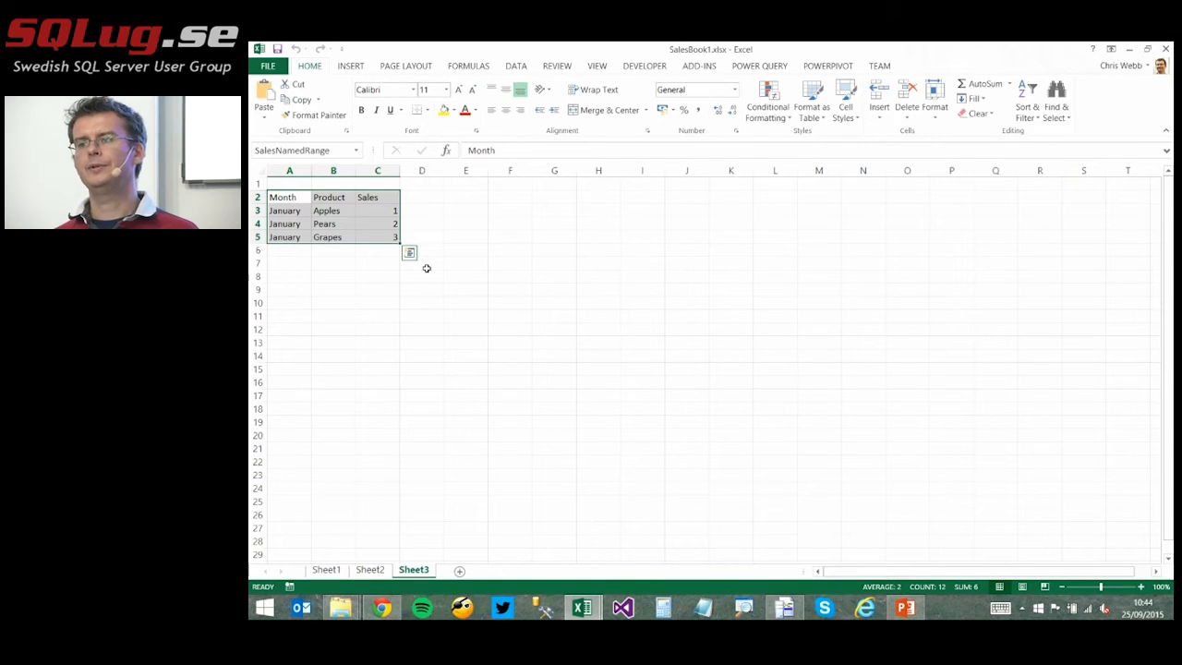
pyautogui.click(1166, 48)
pyautogui.click(710, 340)
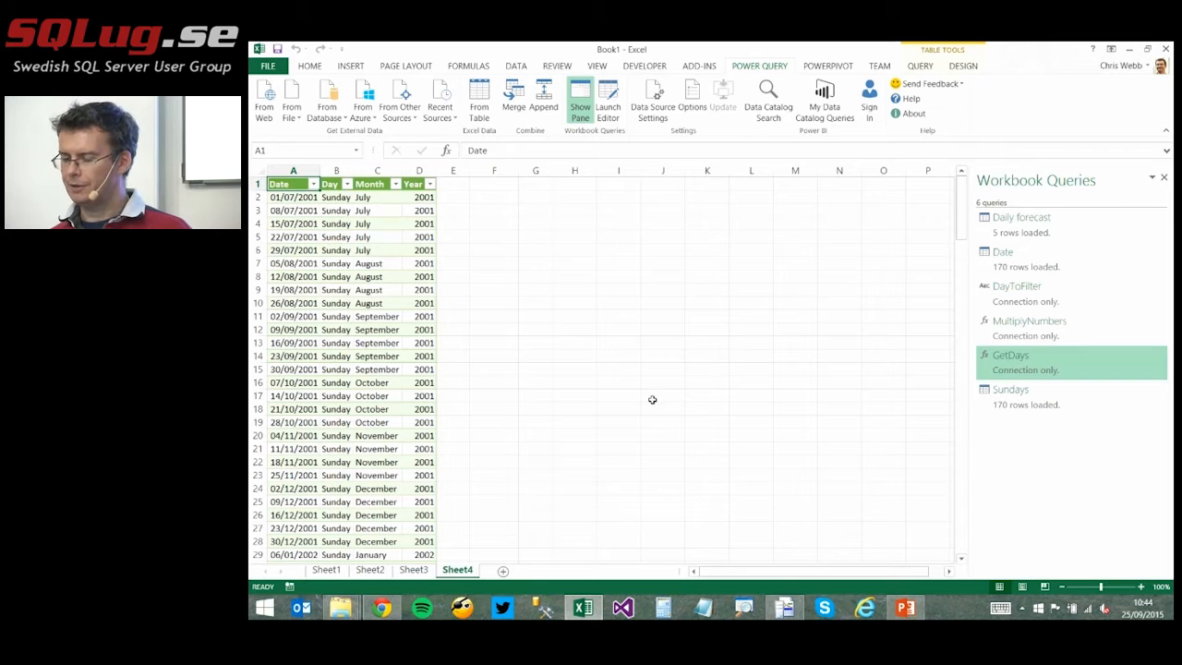
# Start a Power Query import from an Excel workbook and browse to the Excel Files To Combine folder using its path copied from File Explorer.
pyautogui.click(297, 117)
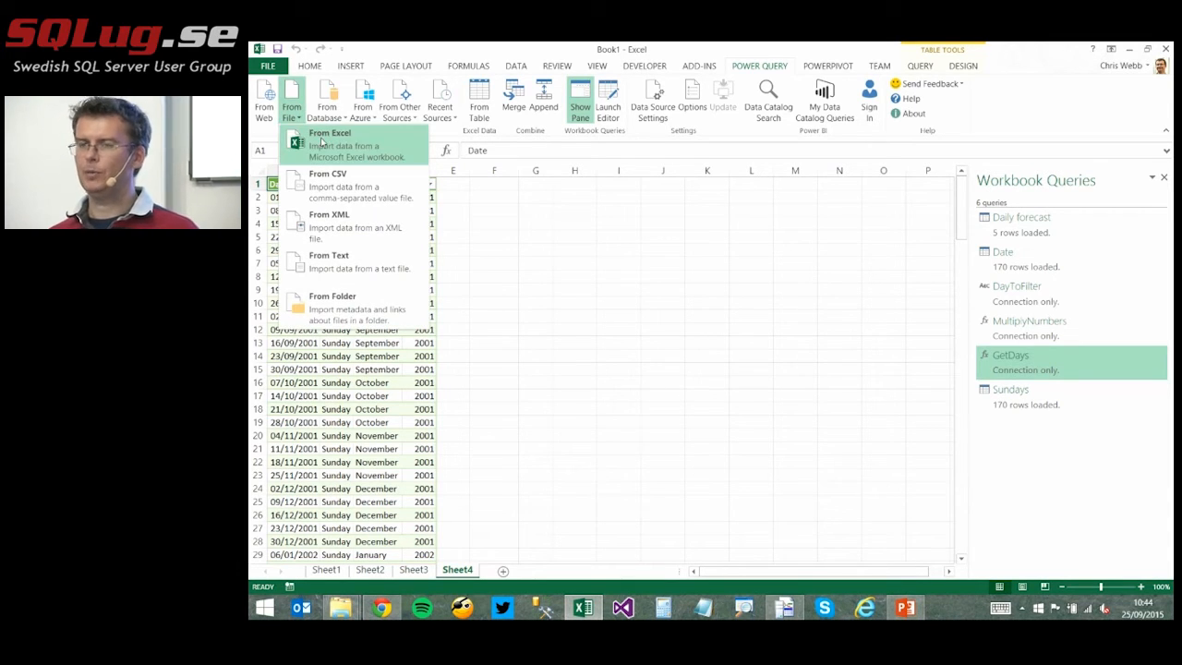
pyautogui.click(323, 141)
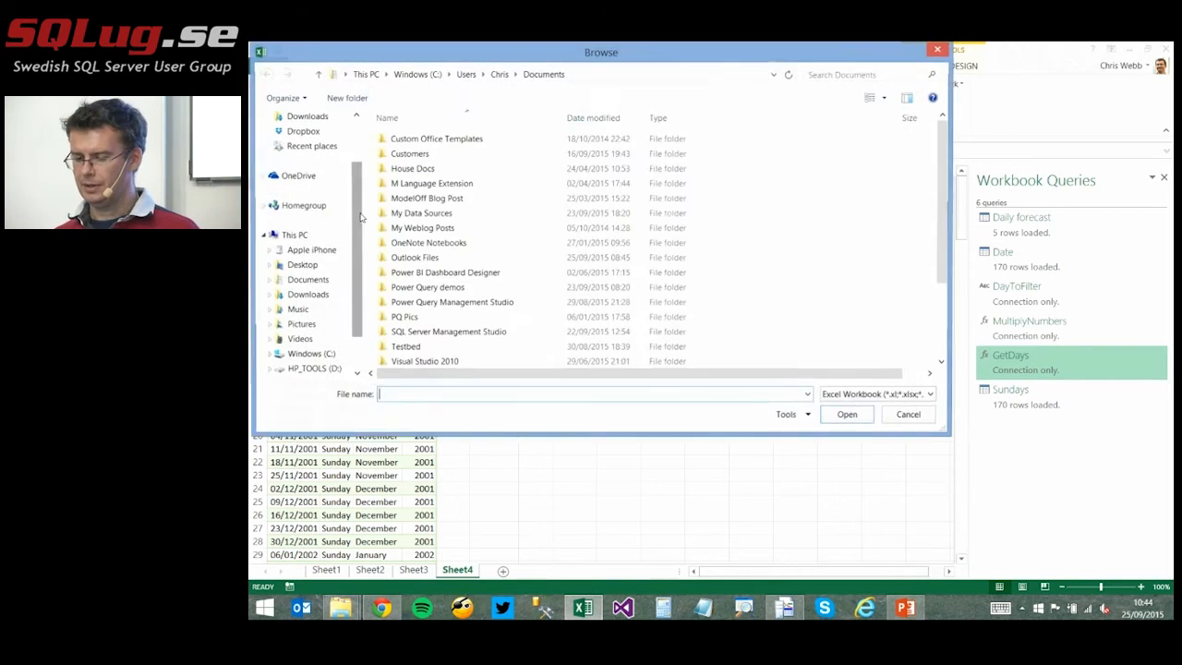
pyautogui.click(341, 606)
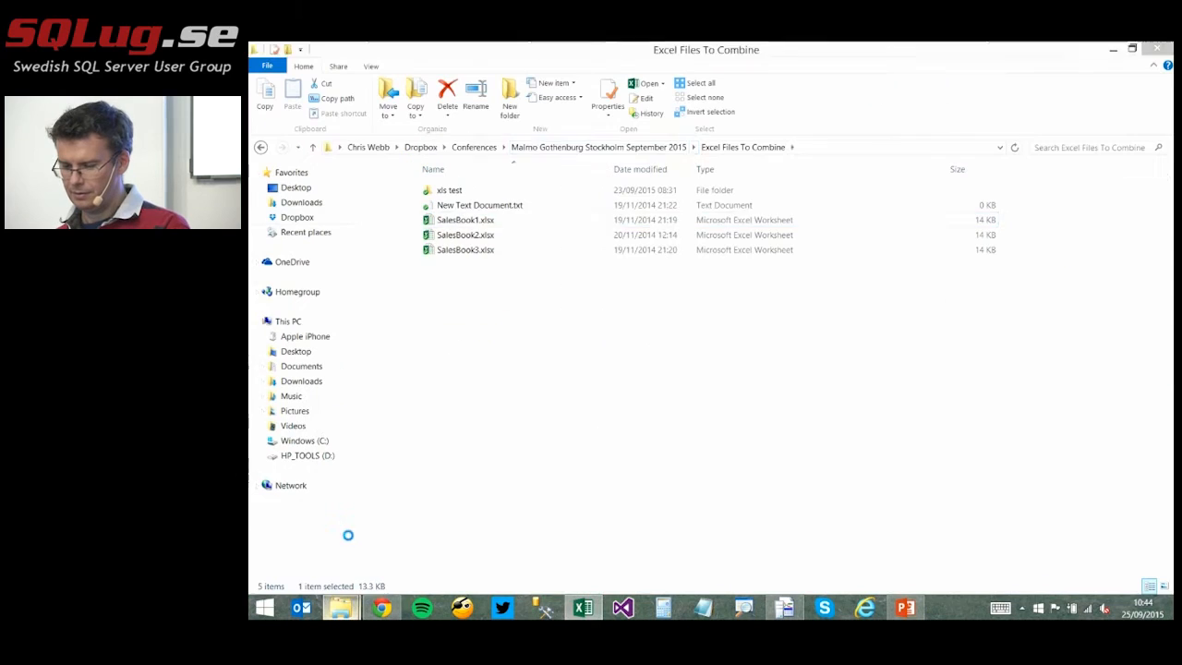
pyautogui.click(787, 148)
pyautogui.hotkey('ctrl', 'c')
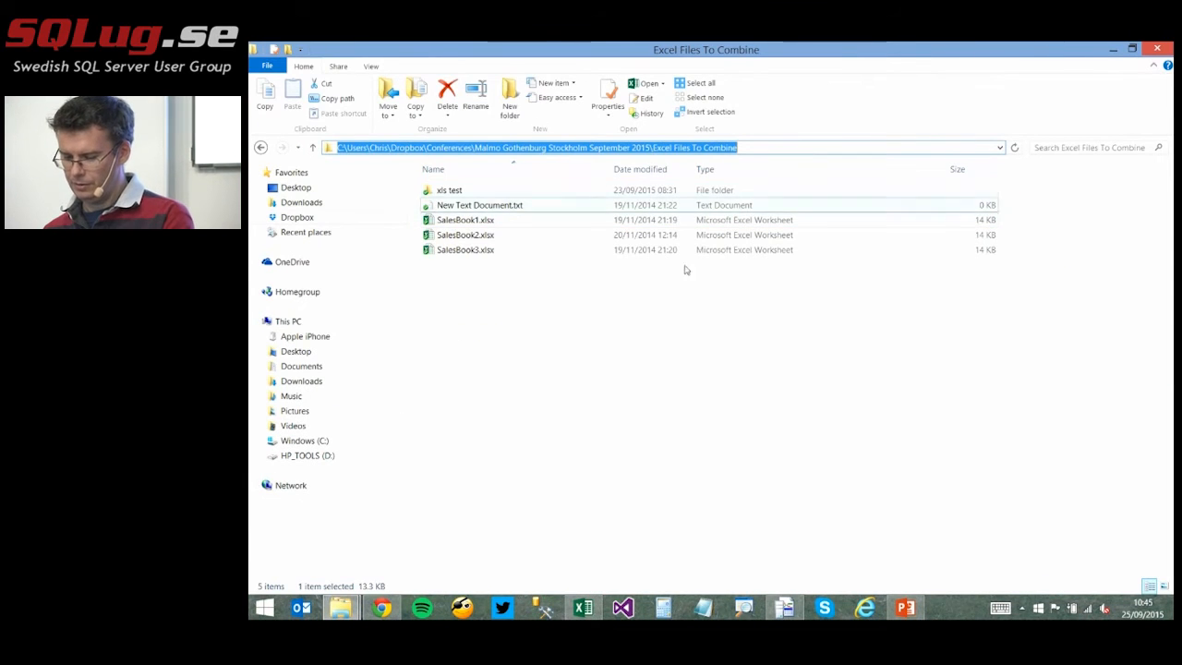
pyautogui.click(583, 607)
pyautogui.hotkey('ctrl', 'v')
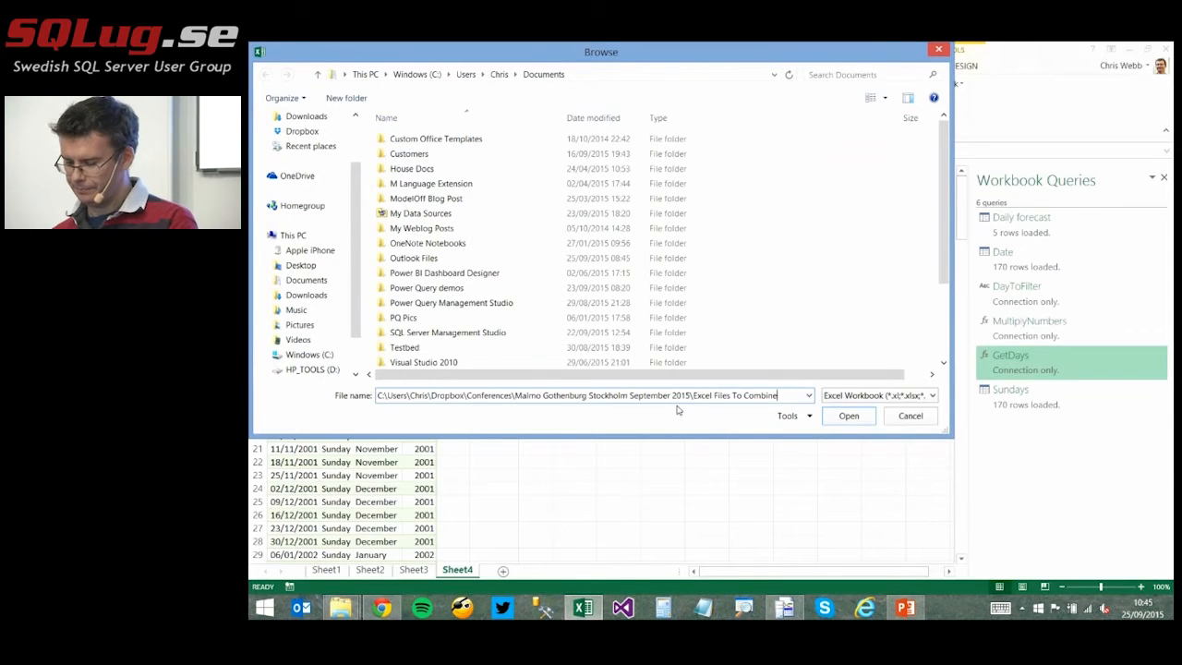
pyautogui.press('Return')
# Connect to SalesBook1.xlsx and open its SalesTable in the Query Editor.
pyautogui.click(563, 153)
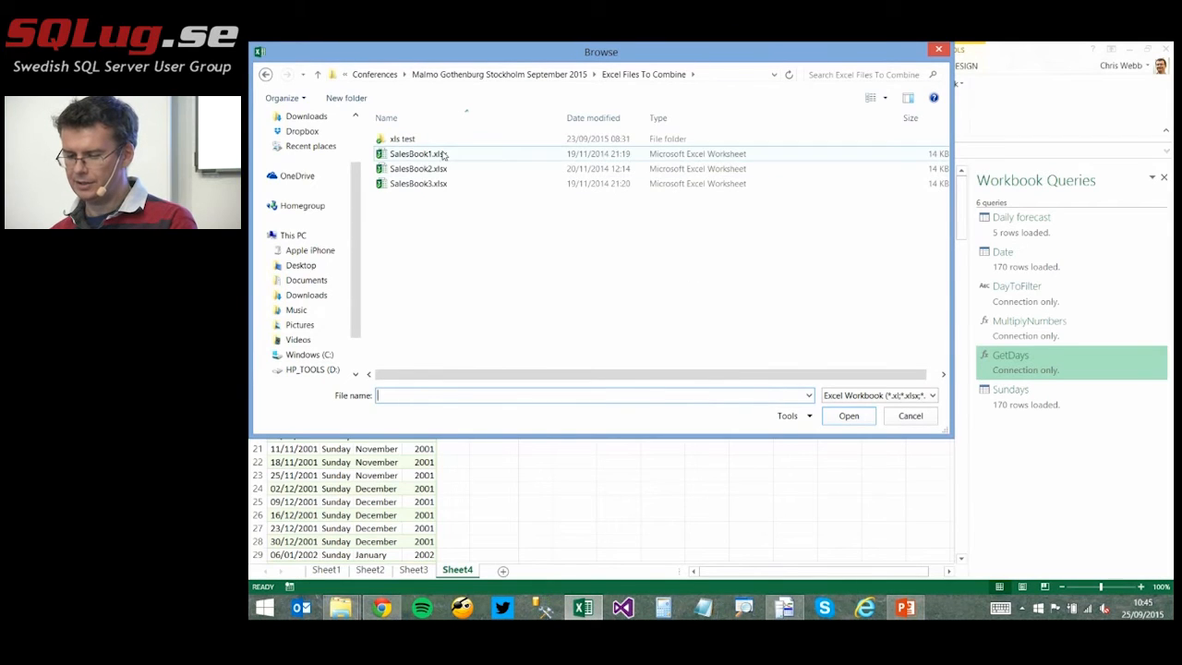
pyautogui.click(831, 417)
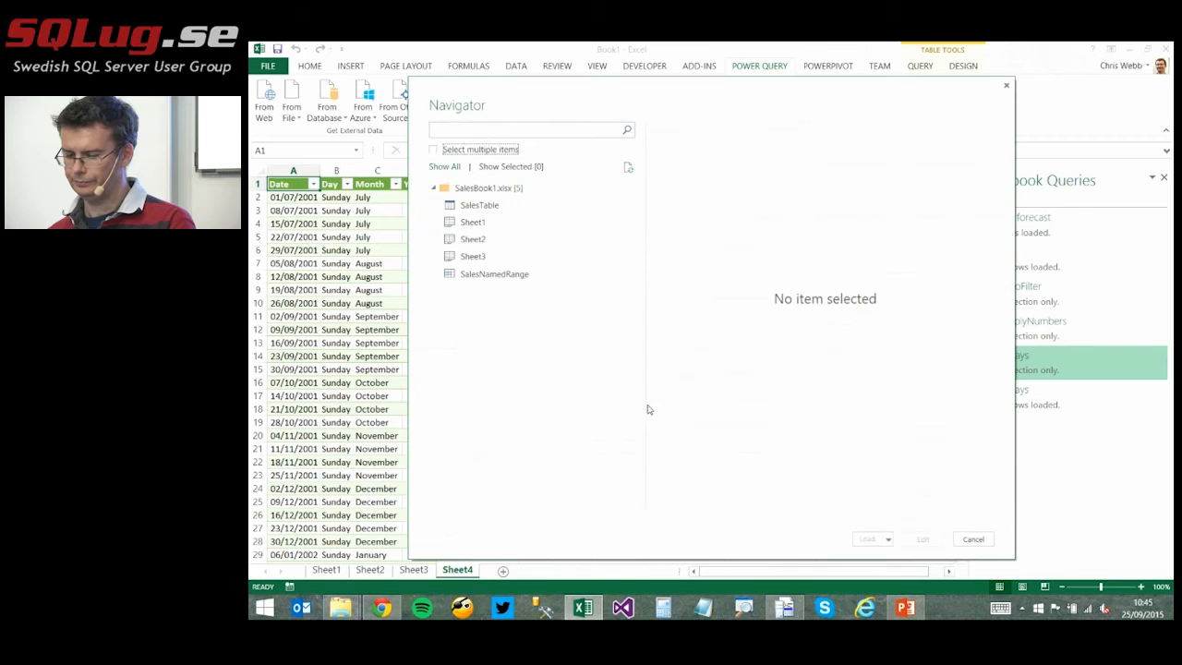
pyautogui.click(481, 207)
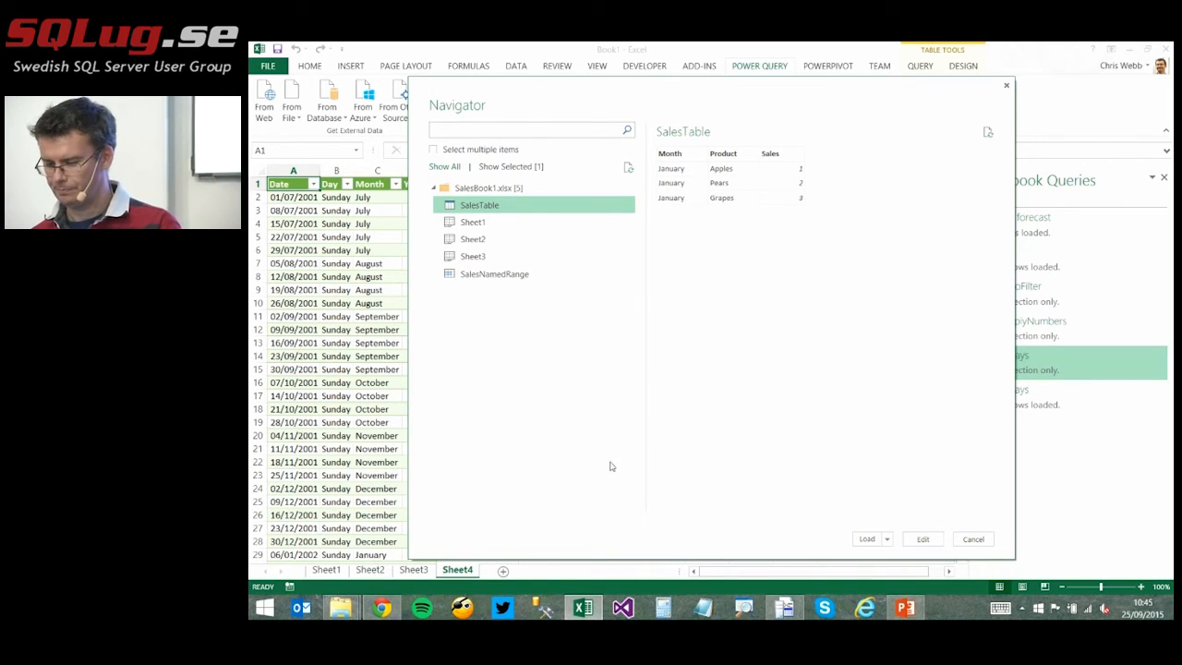
pyautogui.click(924, 540)
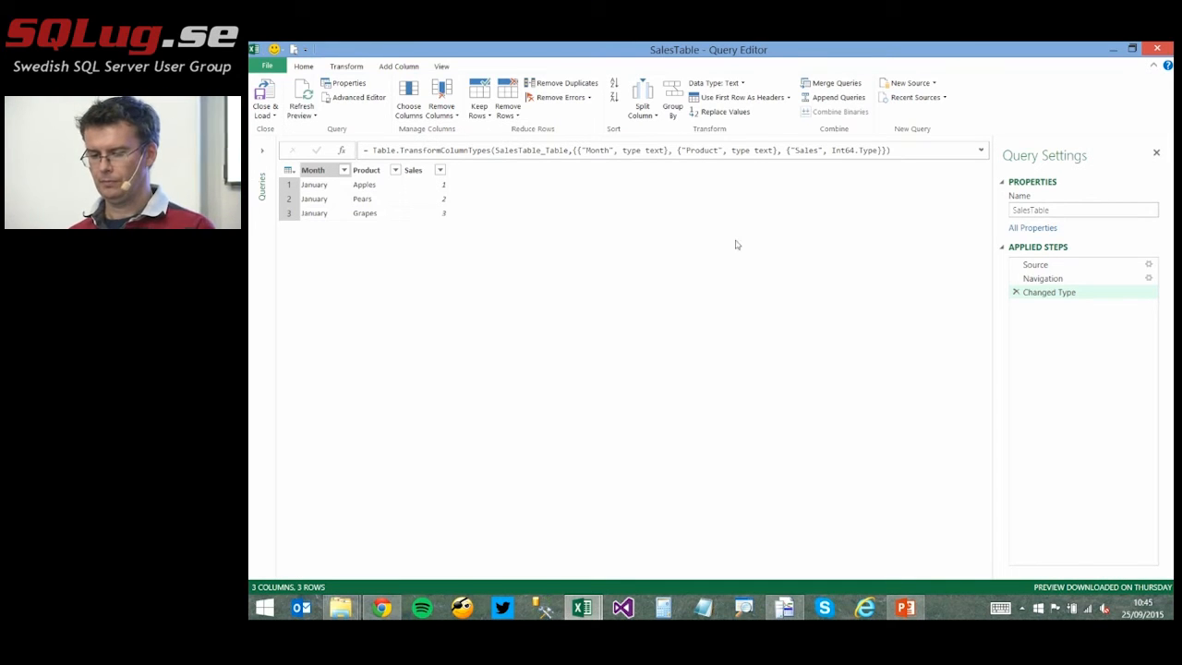
# Open the SalesTable query's M code in the Advanced Editor and enlarge the window to read the full file path.
pyautogui.click(348, 98)
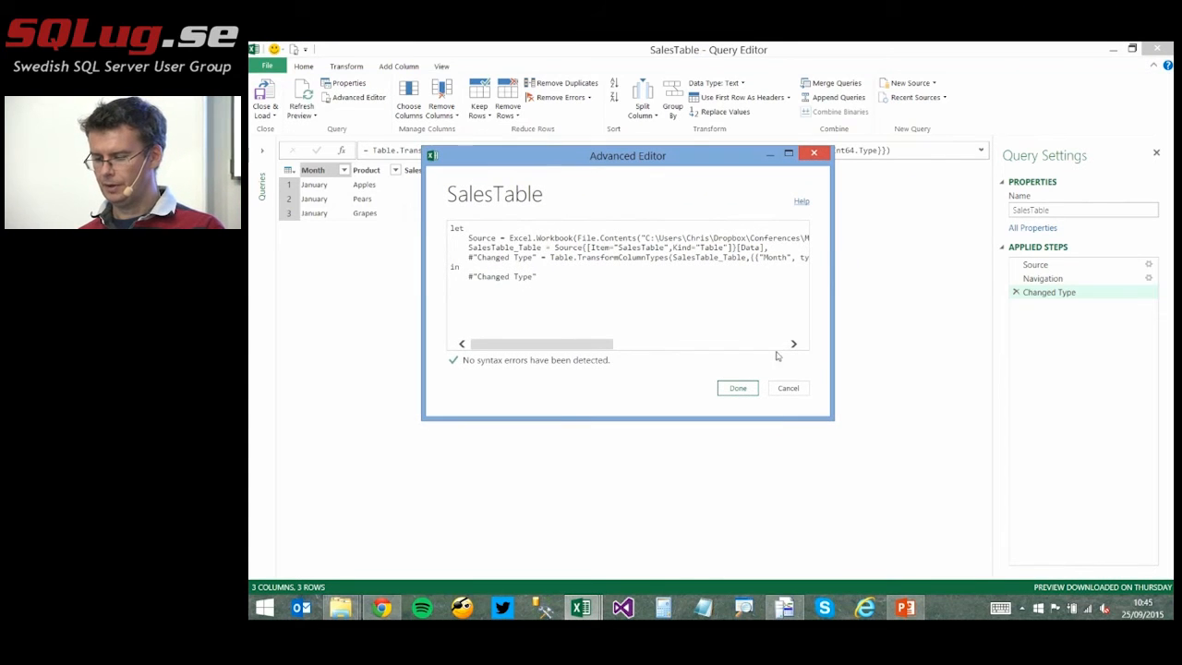
pyautogui.moveTo(832, 418); pyautogui.dragTo(1171, 343)
pyautogui.moveTo(866, 169); pyautogui.dragTo(666, 127)
pyautogui.moveTo(977, 351); pyautogui.dragTo(1071, 351)
pyautogui.moveTo(702, 120); pyautogui.dragTo(764, 127)
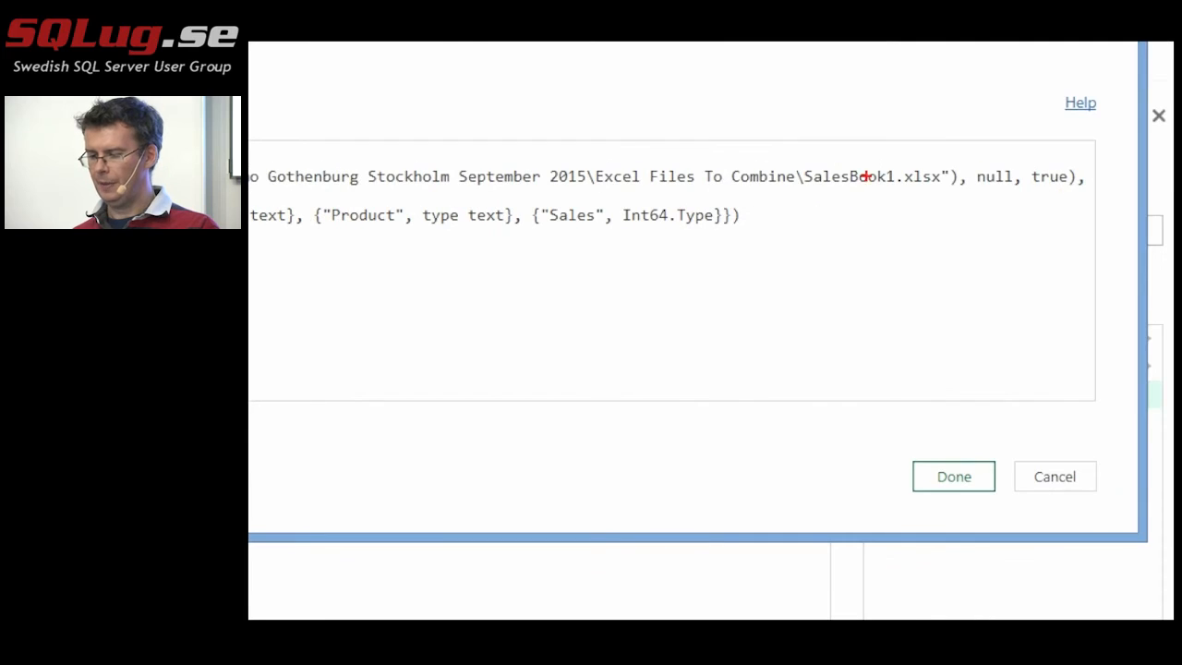
pyautogui.moveTo(810, 194); pyautogui.dragTo(987, 193)
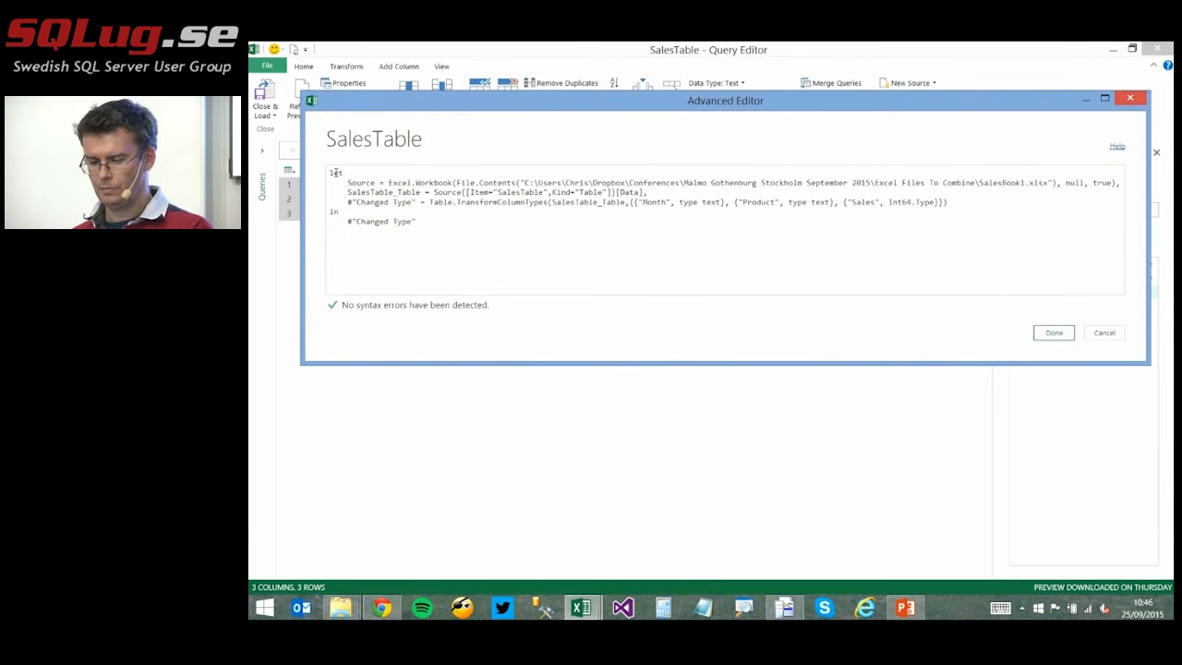
# Turn the query into a function by adding the line "(FileName as text) =>" above let.
pyautogui.click(331, 173)
pyautogui.press('Return')
pyautogui.press('Up')
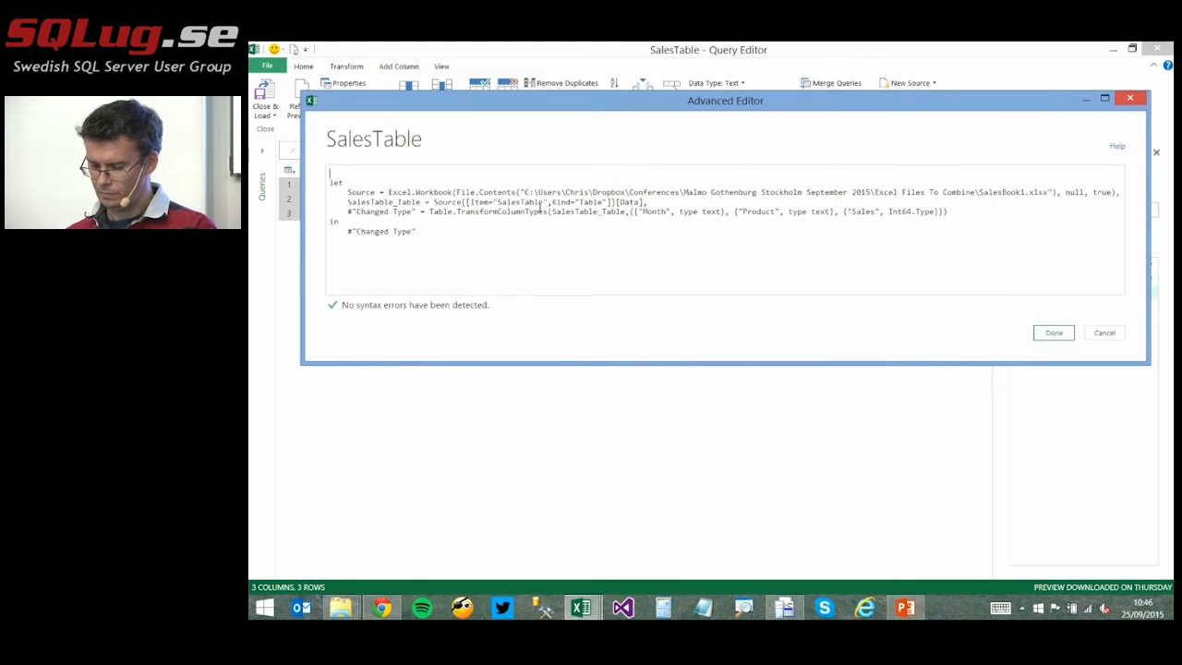
pyautogui.write('(file')
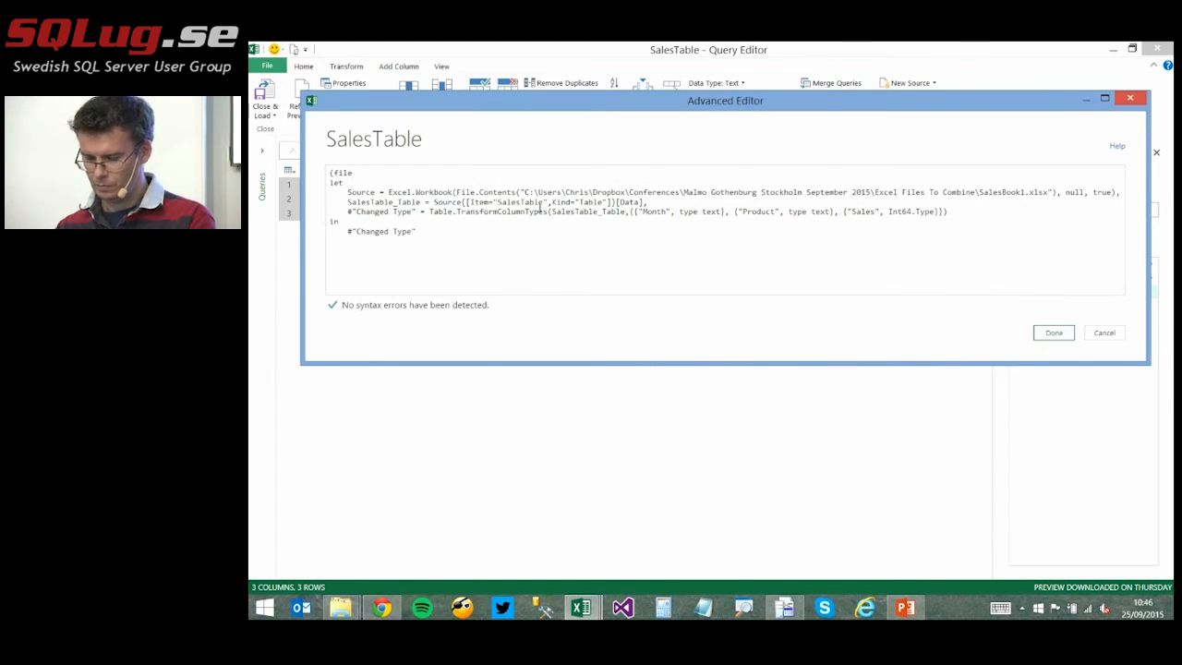
pyautogui.press('BackSpace')
pyautogui.press('BackSpace')
pyautogui.press('BackSpace')
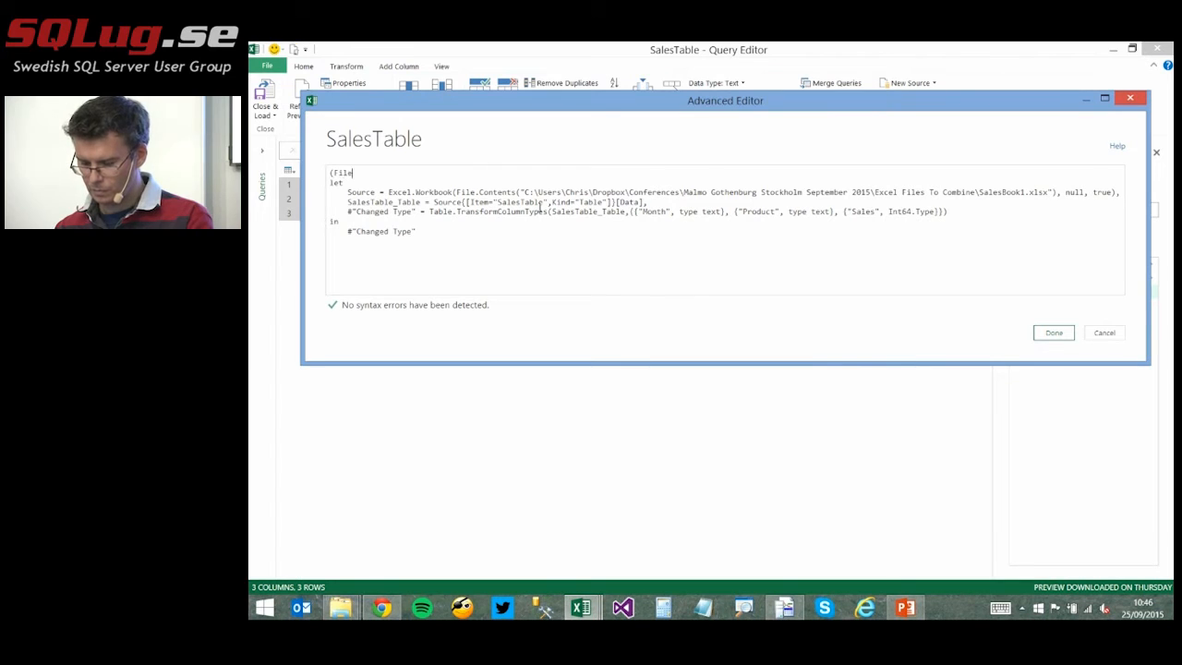
pyautogui.write('ileName as')
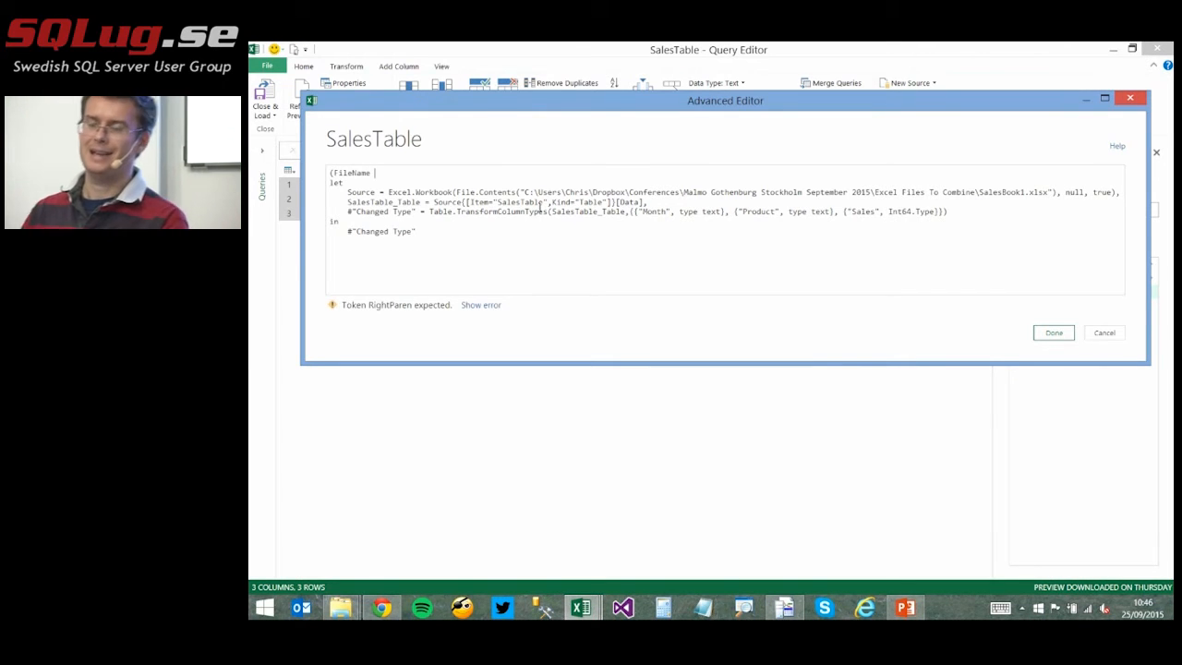
pyautogui.write(' text) =>')
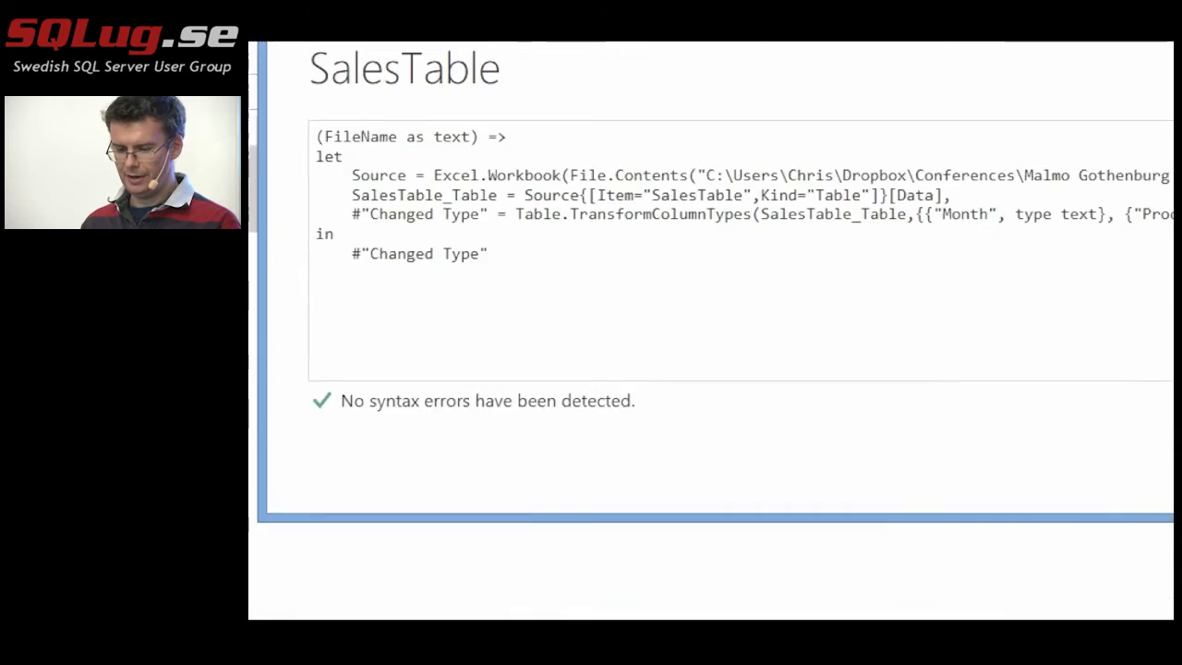
pyautogui.moveTo(330, 165); pyautogui.dragTo(325, 177)
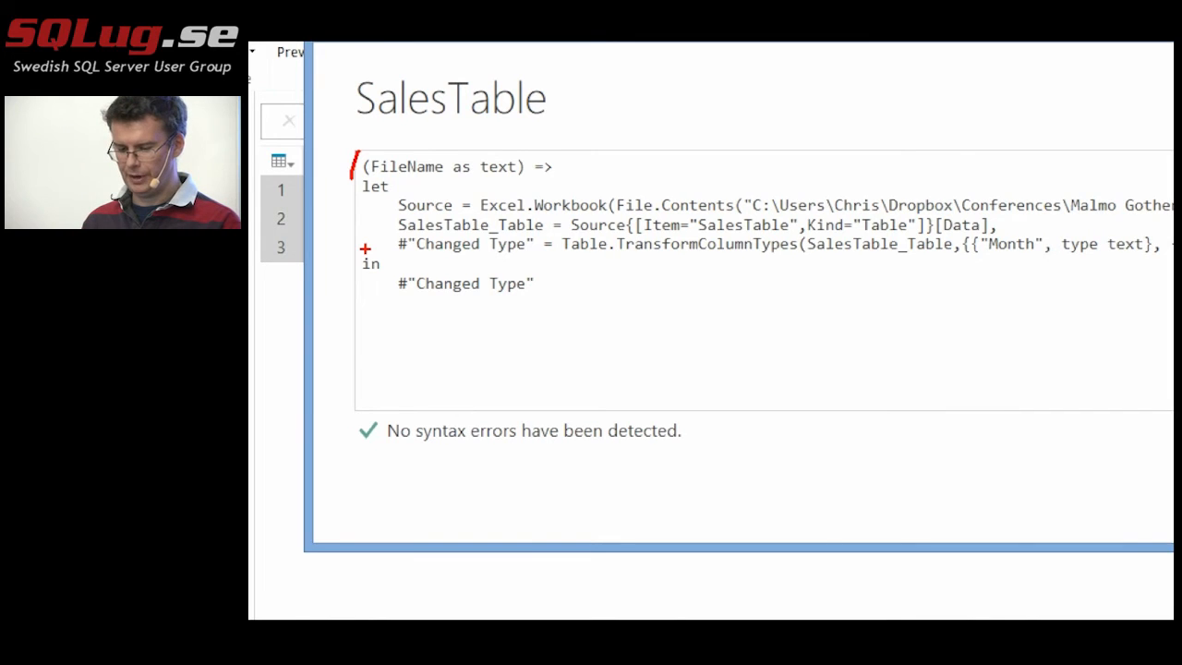
pyautogui.press('Escape')
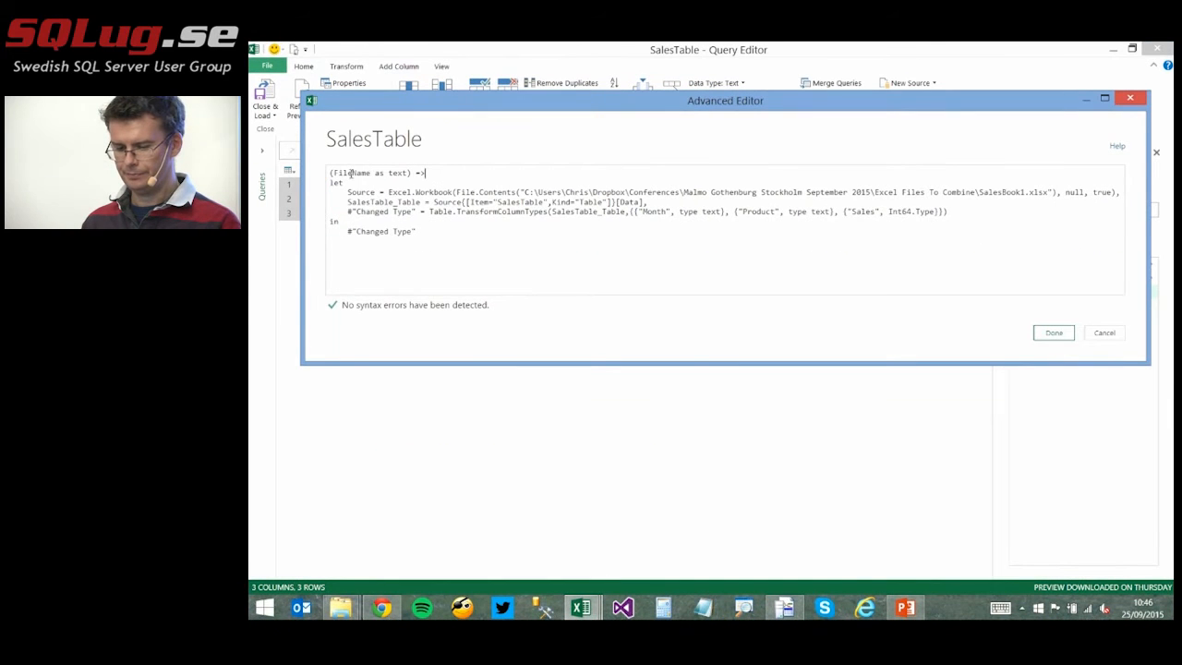
# Replace SalesBook1.xlsx in the source path with the parameter, ending the path string with \" & FileName, and apply the code.
pyautogui.doubleClick(351, 173)
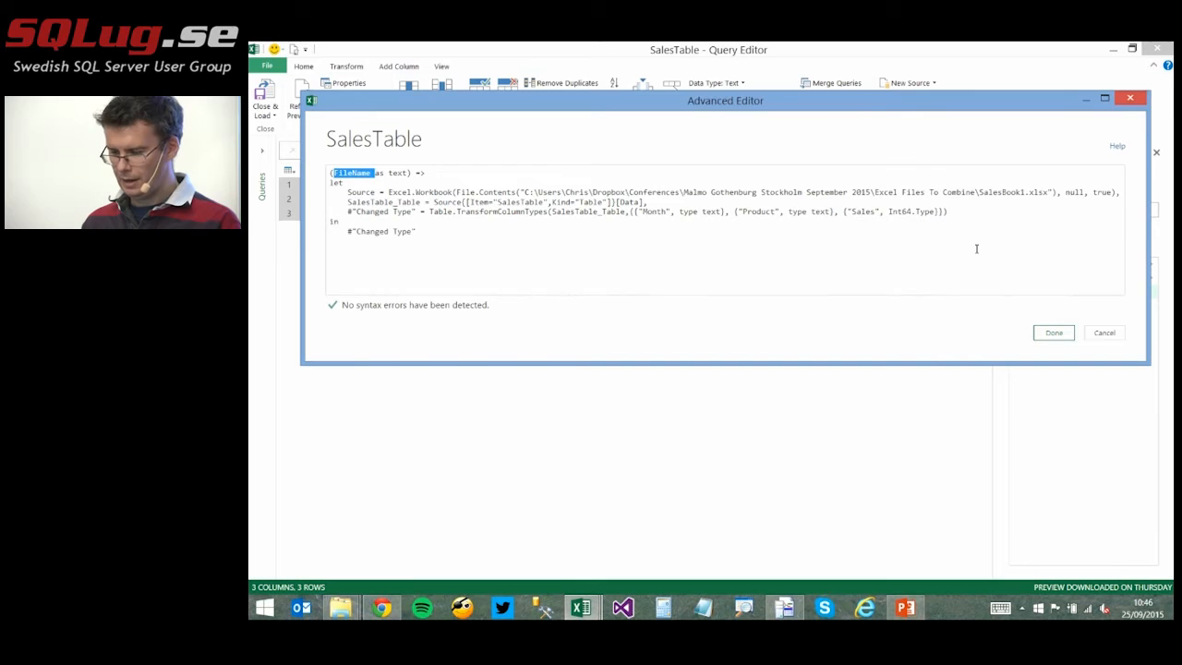
pyautogui.click(1048, 192)
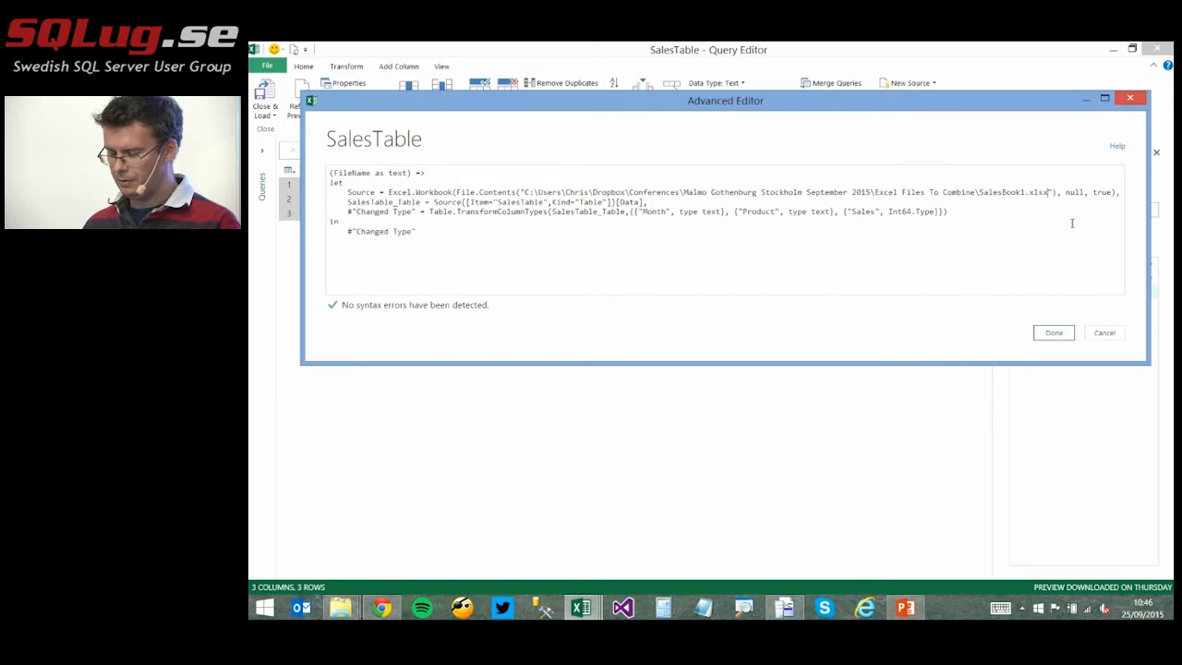
pyautogui.press('BackSpace')
pyautogui.press('BackSpace')
pyautogui.press('BackSpace')
pyautogui.press('BackSpace')
pyautogui.press('BackSpace')
pyautogui.press('BackSpace')
pyautogui.press('BackSpace')
pyautogui.press('BackSpace')
pyautogui.press('BackSpace')
pyautogui.press('BackSpace')
pyautogui.press('BackSpace')
pyautogui.press('BackSpace')
pyautogui.press('BackSpace')
pyautogui.press('BackSpace')
pyautogui.press('BackSpace')
pyautogui.write('& FileName')
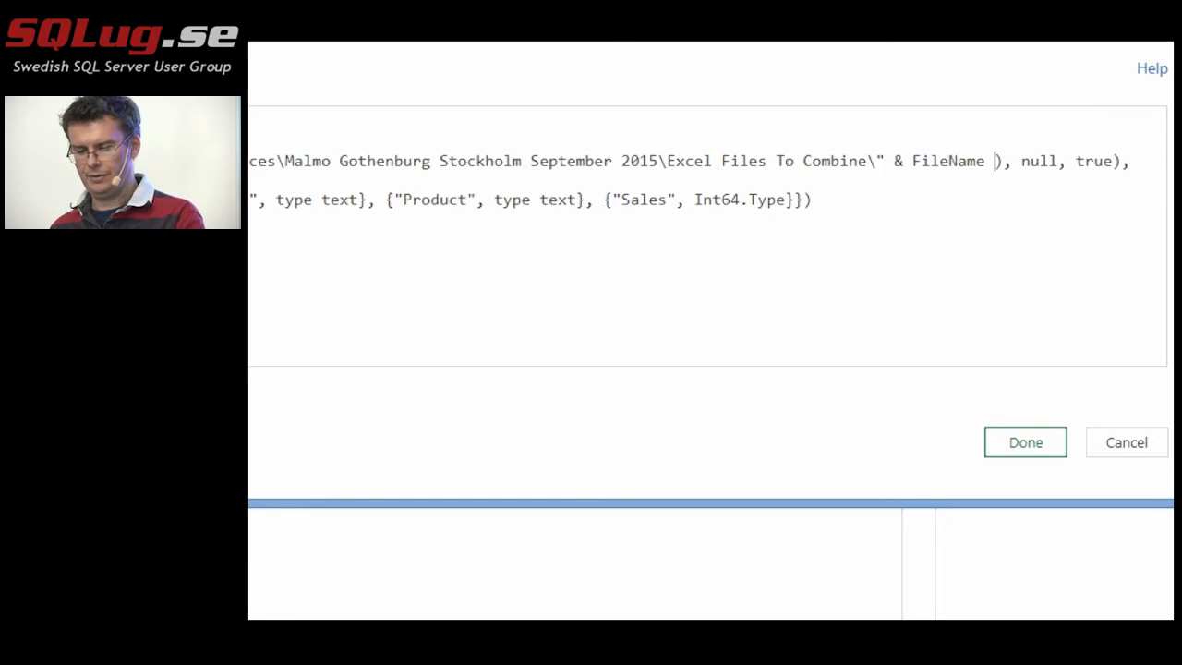
pyautogui.click(1025, 443)
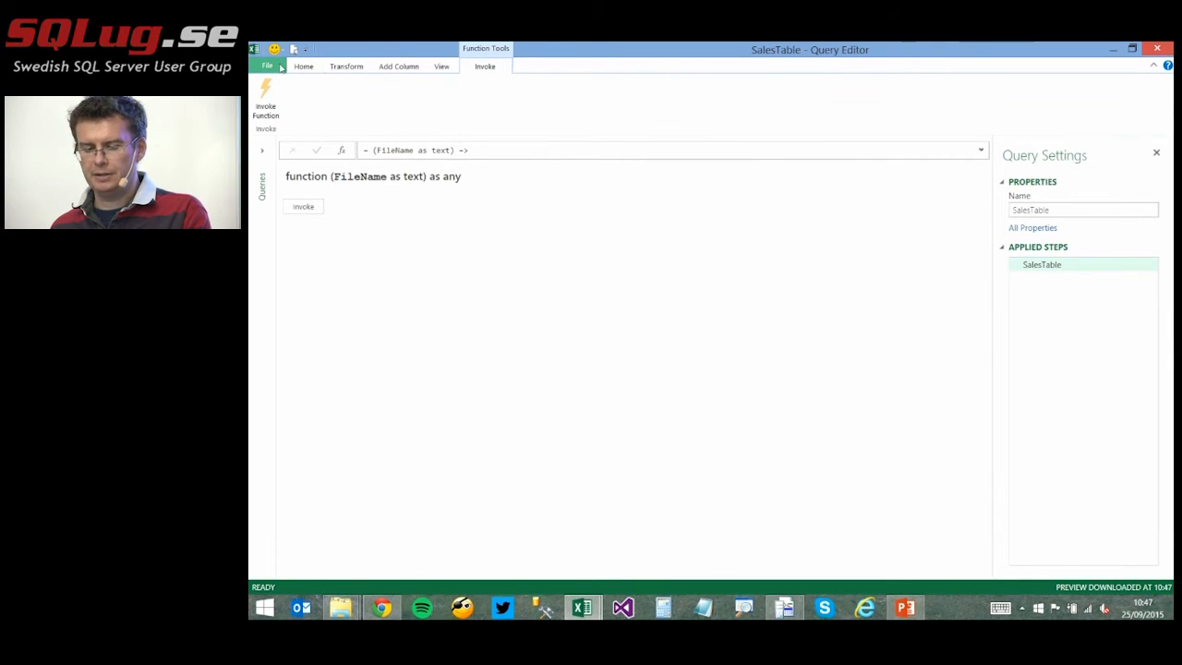
# Start a new query from a folder source and get the Excel Files To Combine folder's path from File Explorer.
pyautogui.click(267, 66)
pyautogui.click(347, 58)
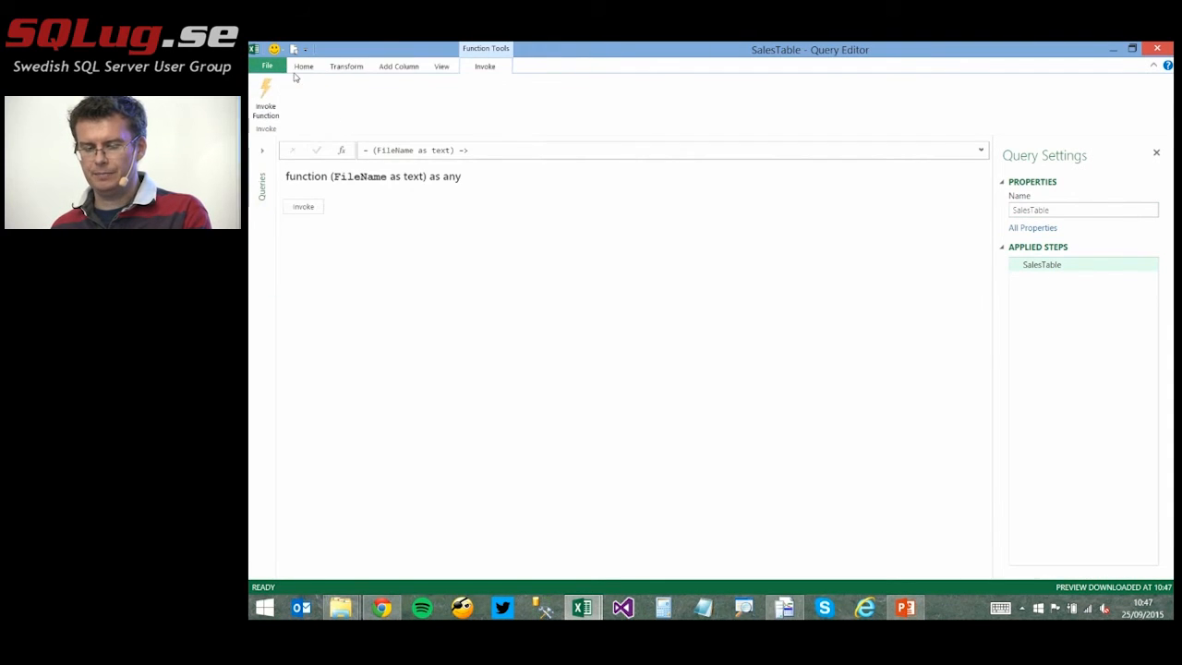
pyautogui.click(309, 71)
pyautogui.click(932, 83)
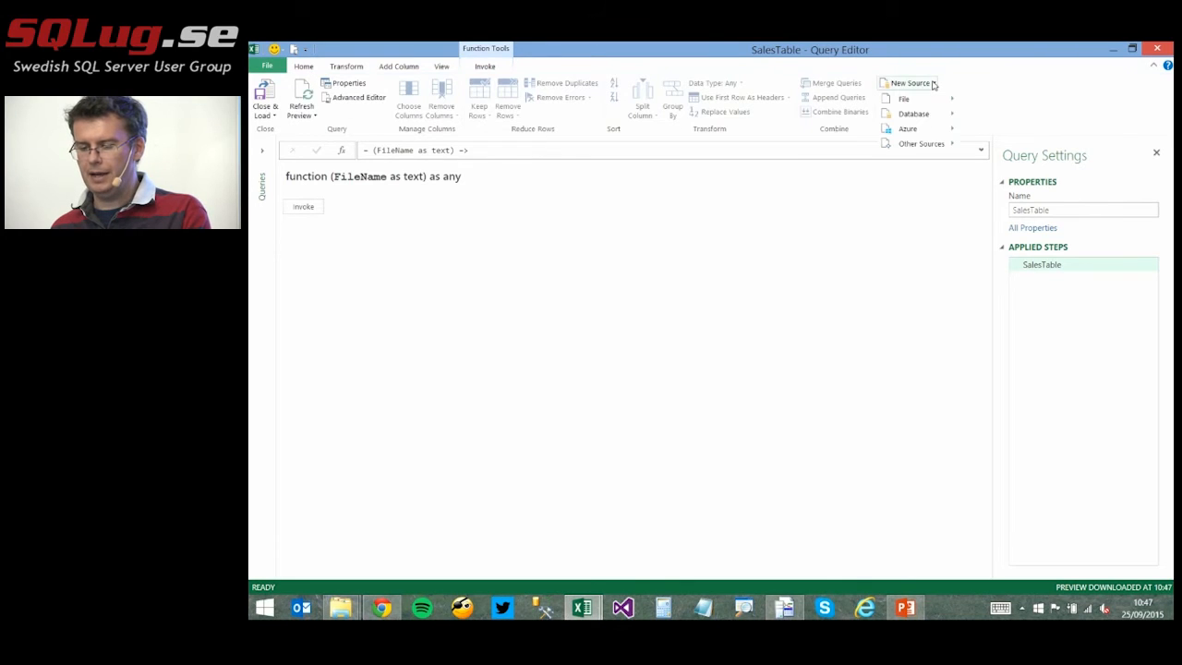
pyautogui.moveTo(937, 100)
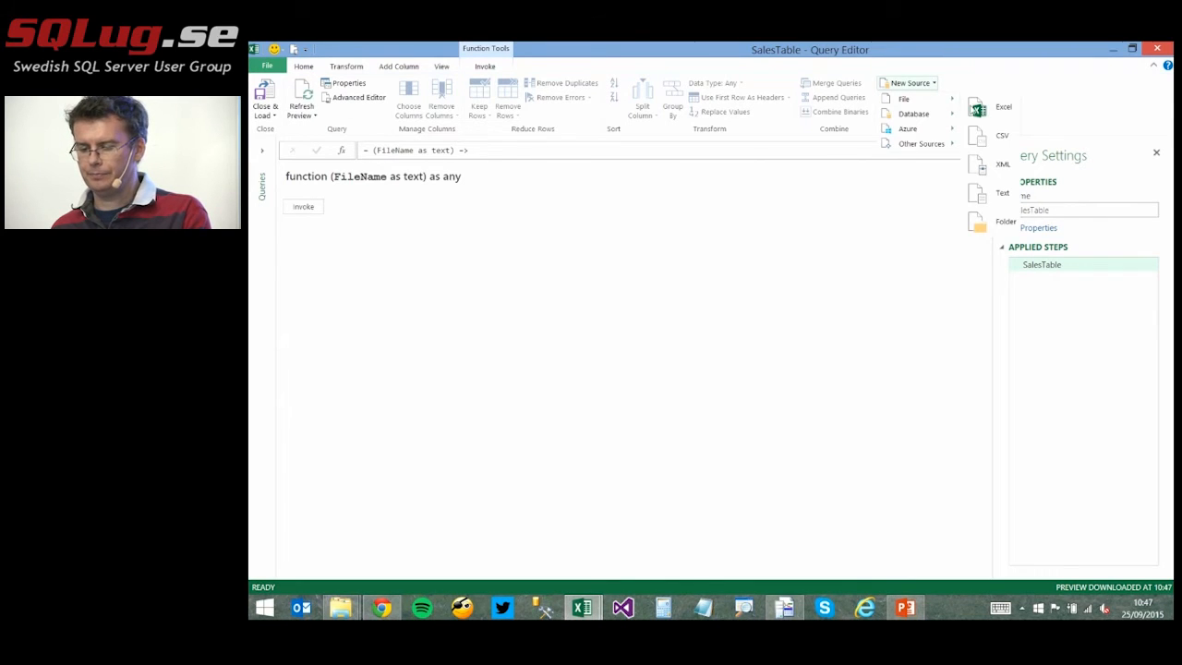
pyautogui.click(994, 225)
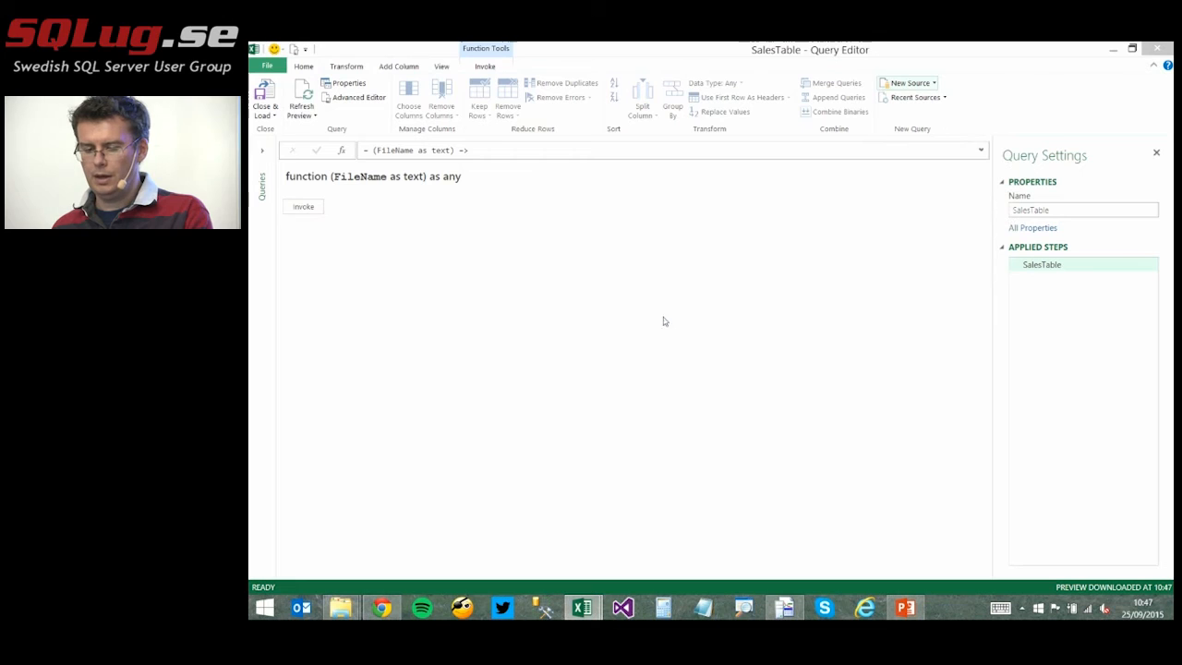
pyautogui.moveTo(340, 607)
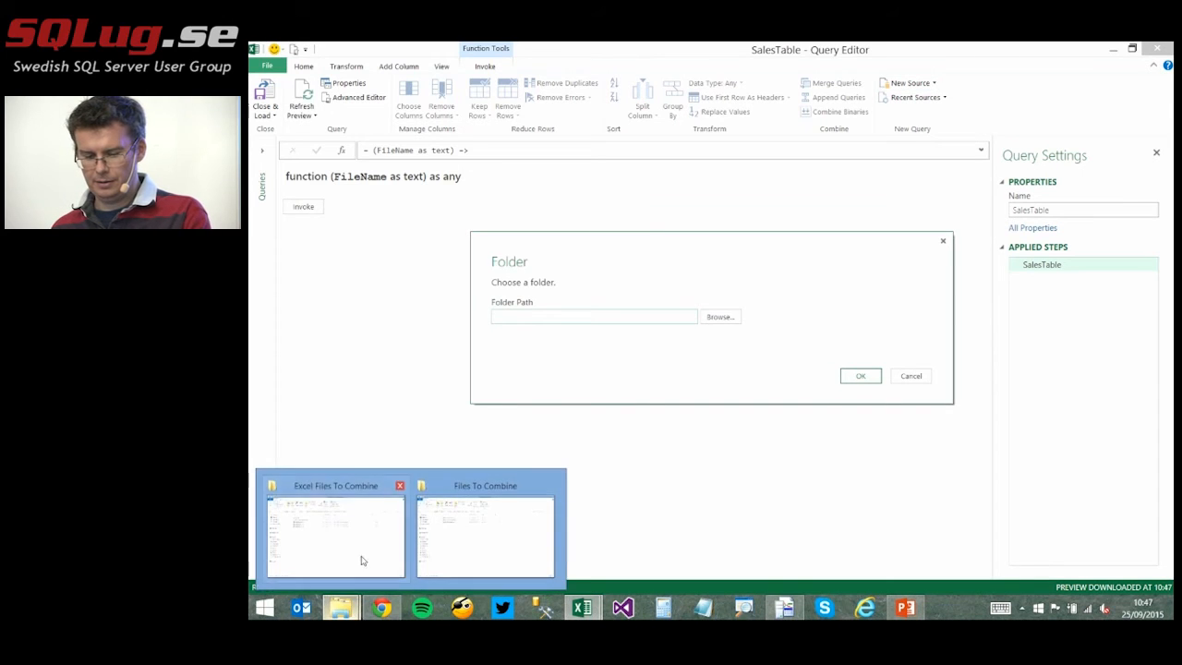
pyautogui.click(364, 560)
pyautogui.click(813, 147)
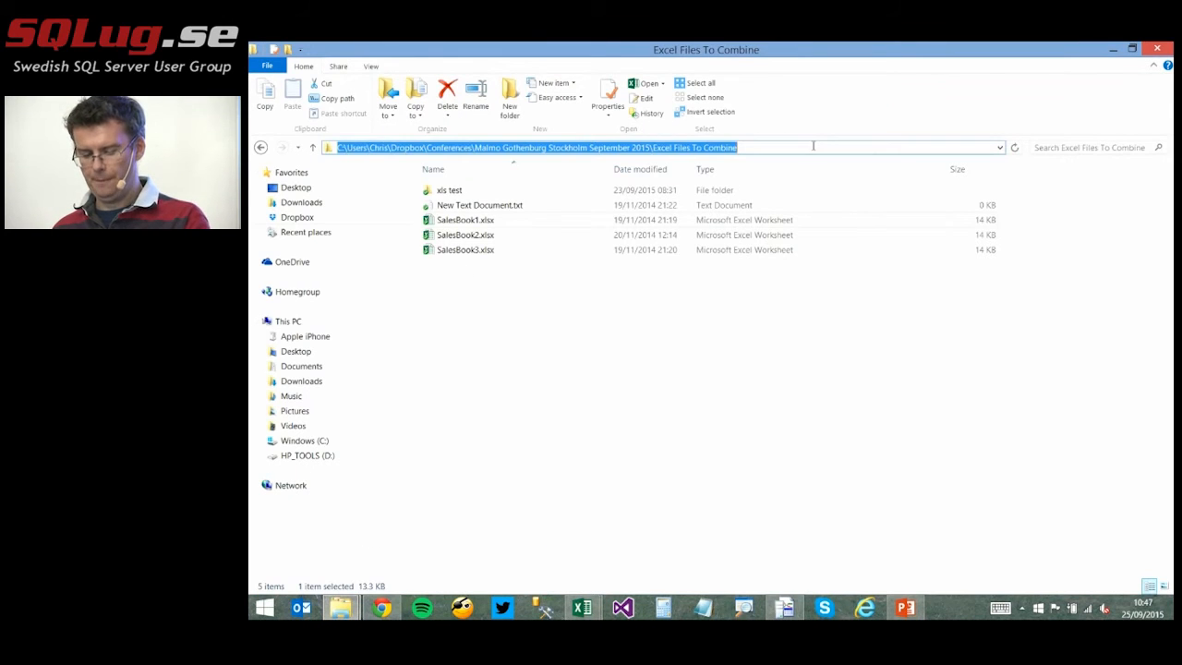
# Return to the Query Editor and set the copied Excel Files To Combine path as the folder source.
pyautogui.moveTo(591, 613)
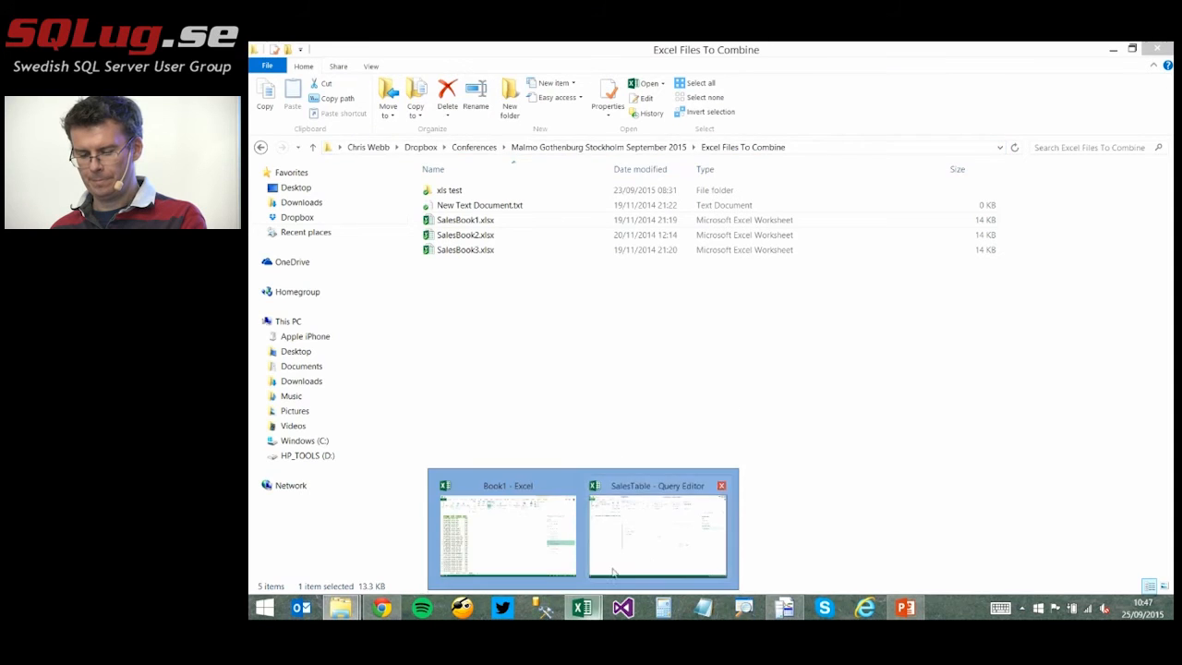
pyautogui.click(658, 528)
pyautogui.click(551, 317)
pyautogui.hotkey('ctrl', 'v')
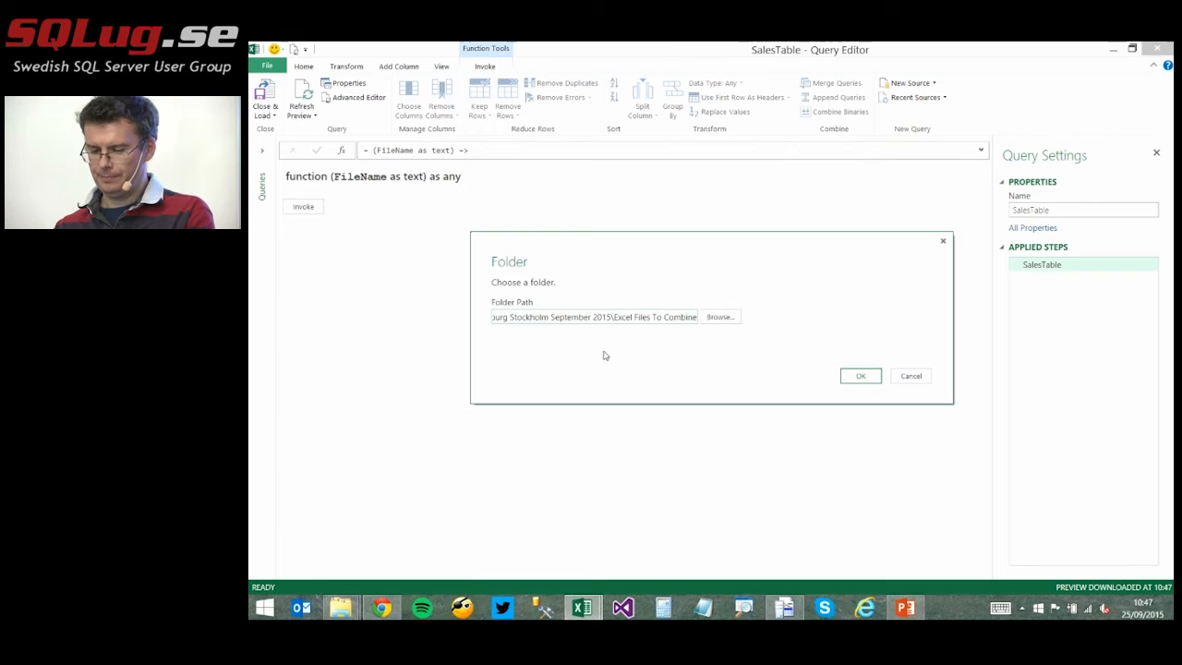
pyautogui.press('Return')
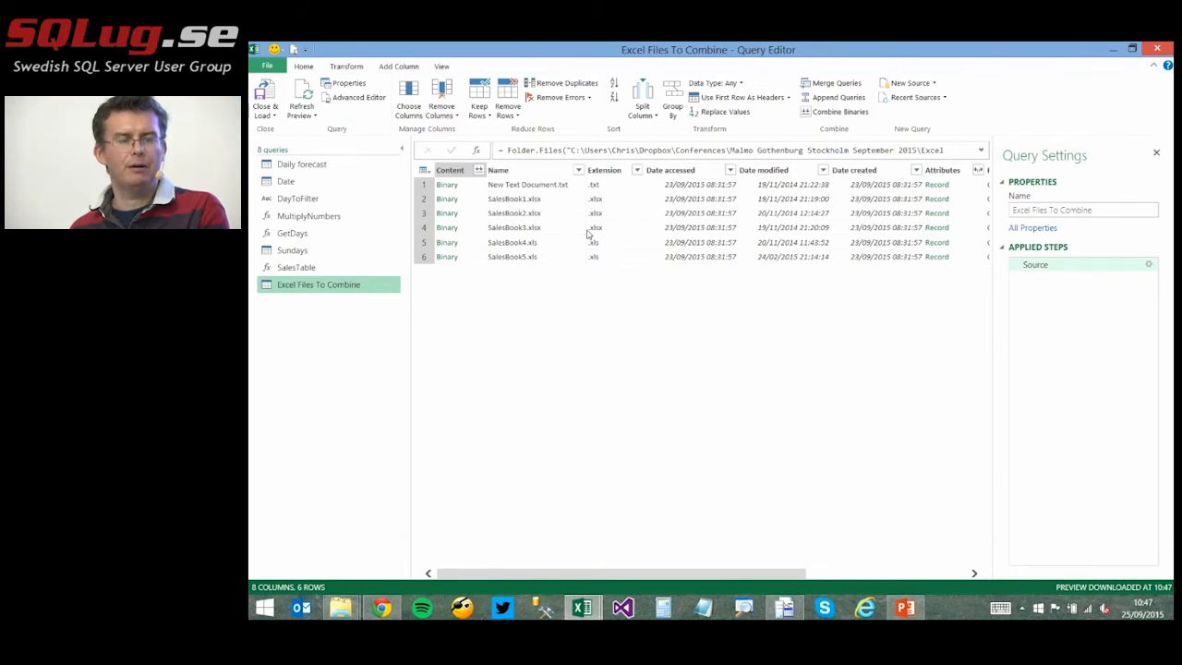
# Filter the Extension column to keep only .xlsx files.
pyautogui.click(637, 171)
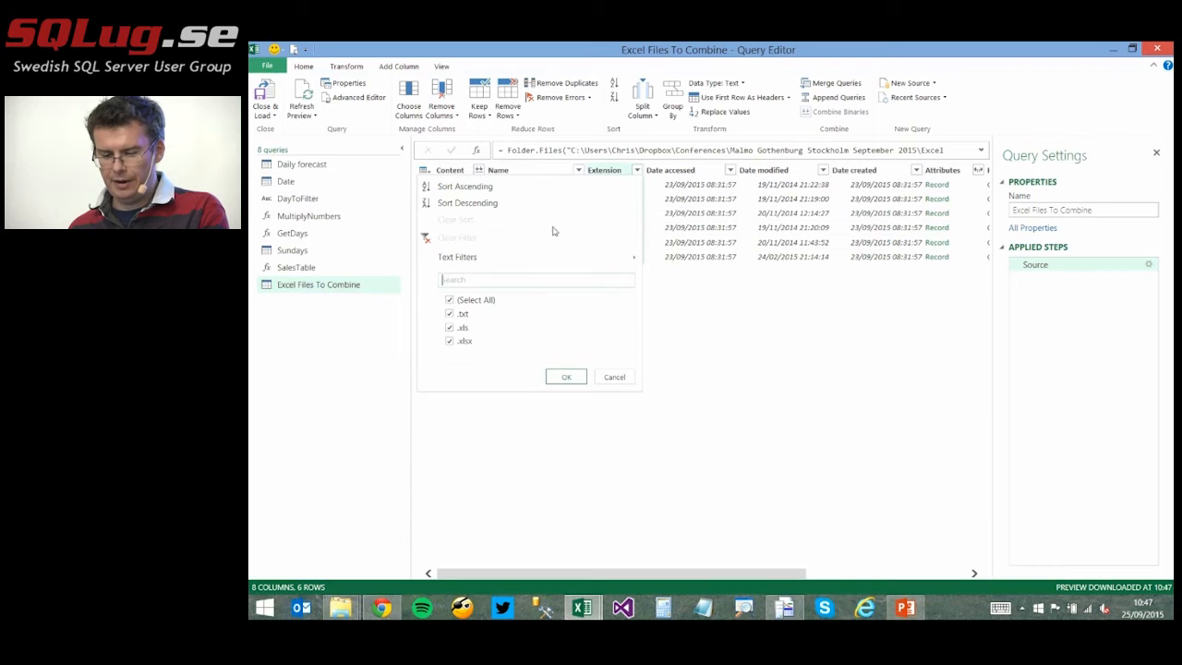
pyautogui.click(450, 301)
pyautogui.click(465, 340)
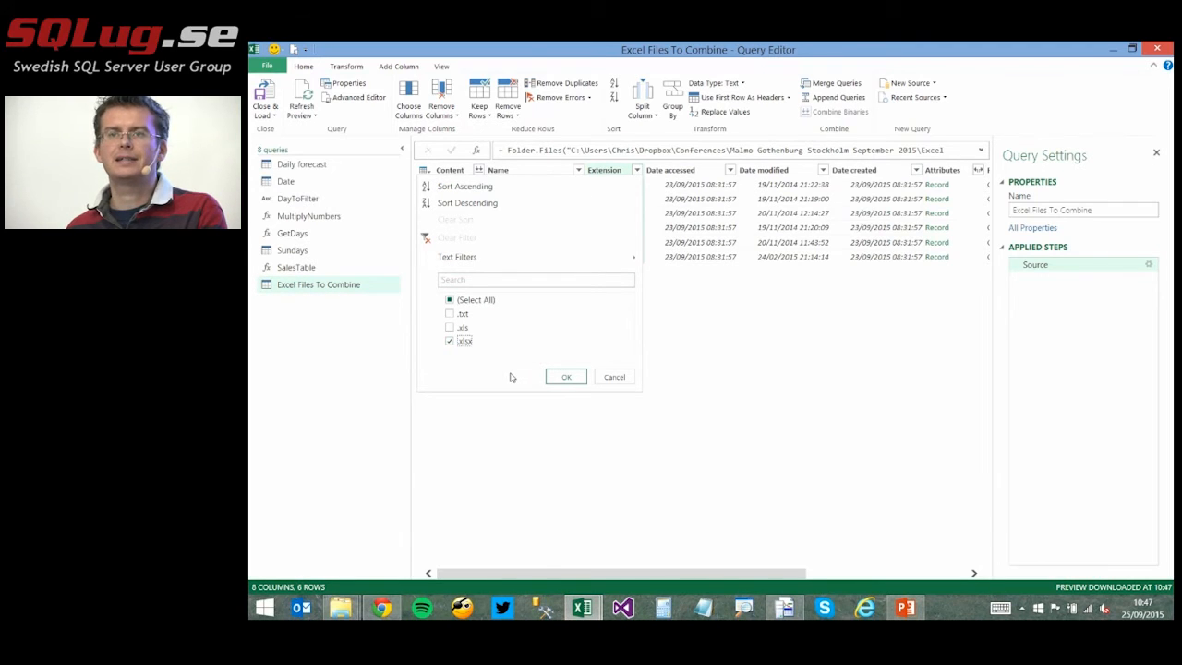
pyautogui.click(564, 376)
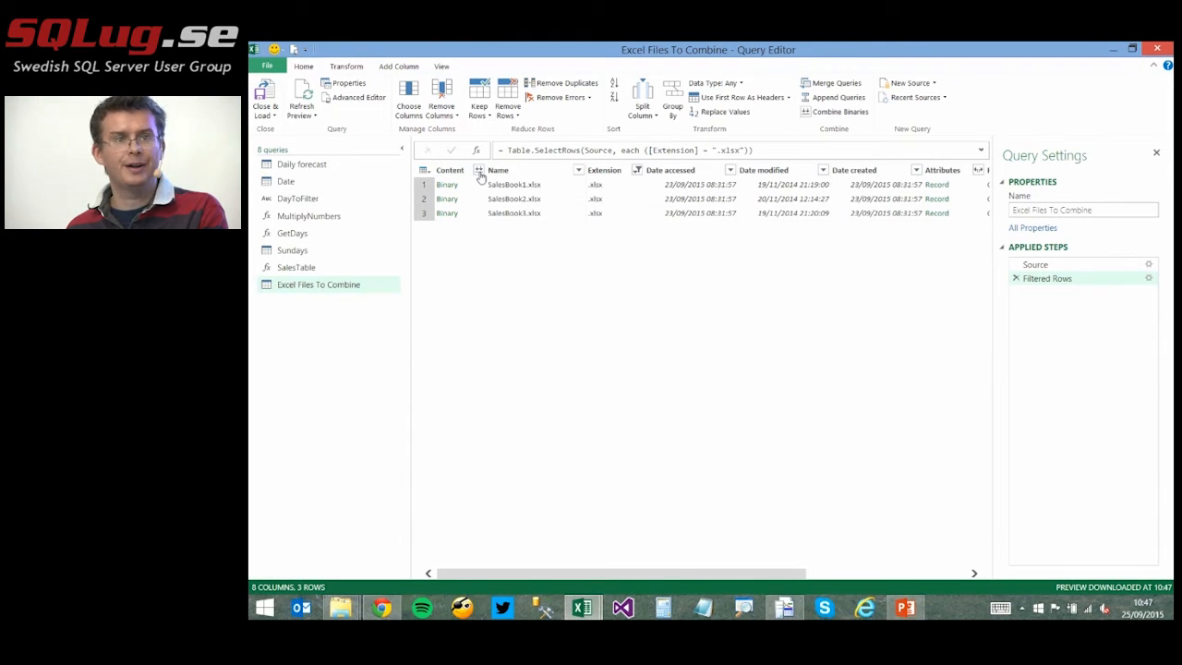
# Remove all columns except Name from the Excel Files To Combine query.
pyautogui.click(527, 173)
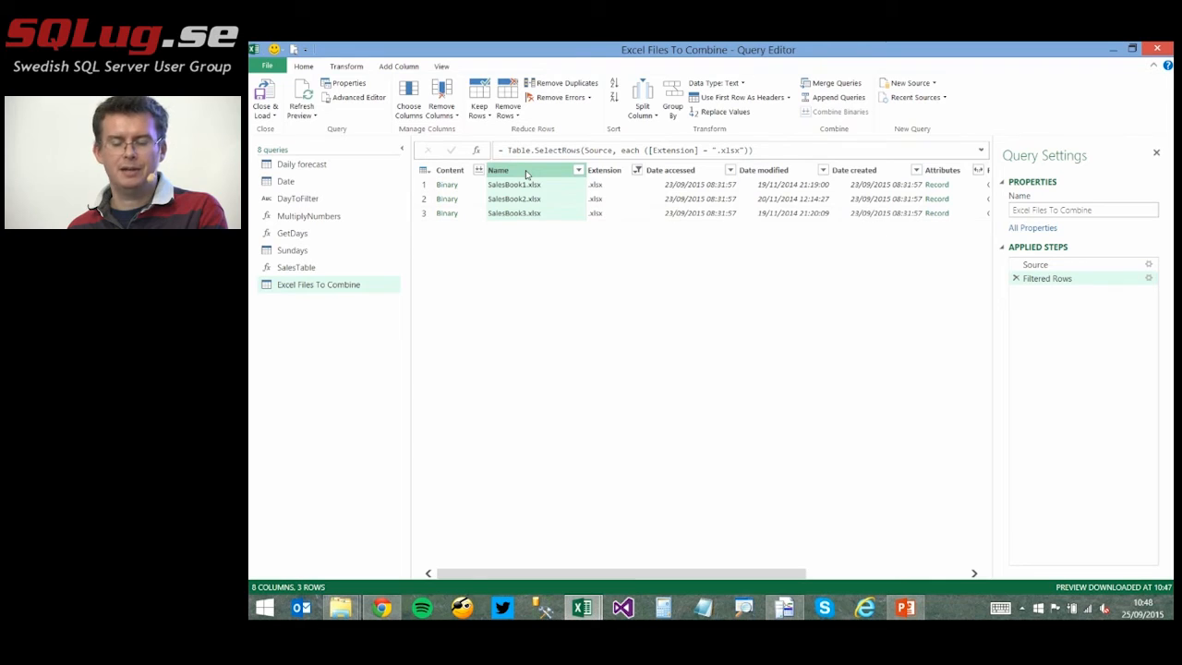
pyautogui.rightClick(527, 173)
pyautogui.click(569, 191)
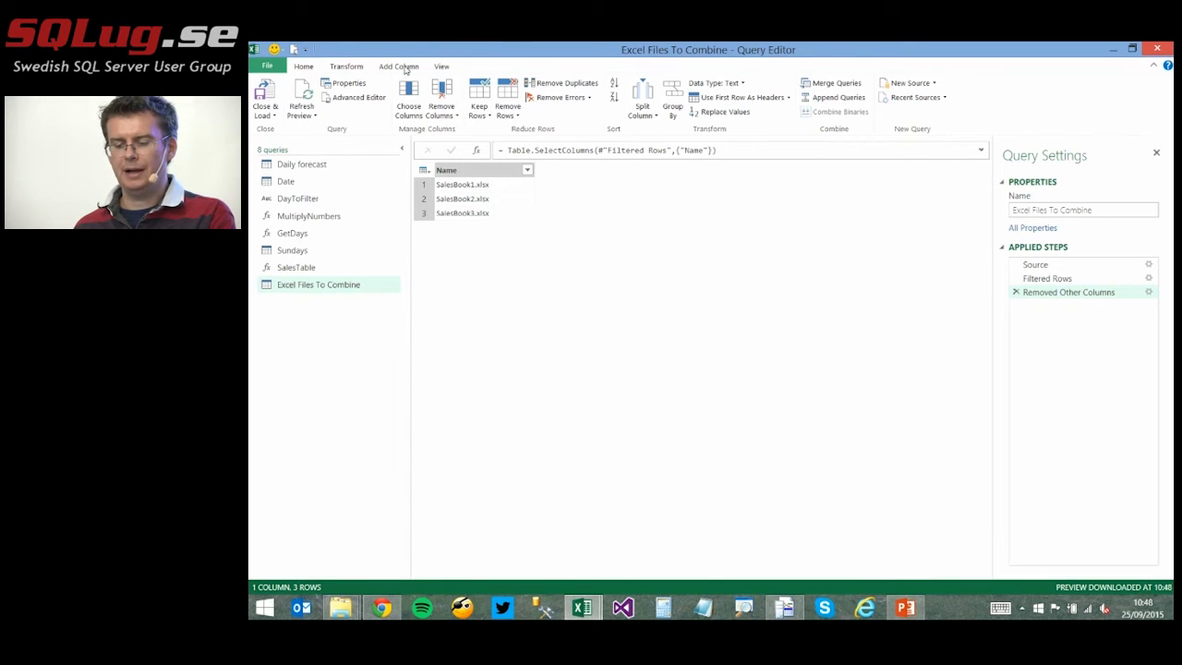
# Add a custom column named Custom with the formula =SalesTable([Name]) to call the function for each file.
pyautogui.click(399, 66)
pyautogui.click(272, 94)
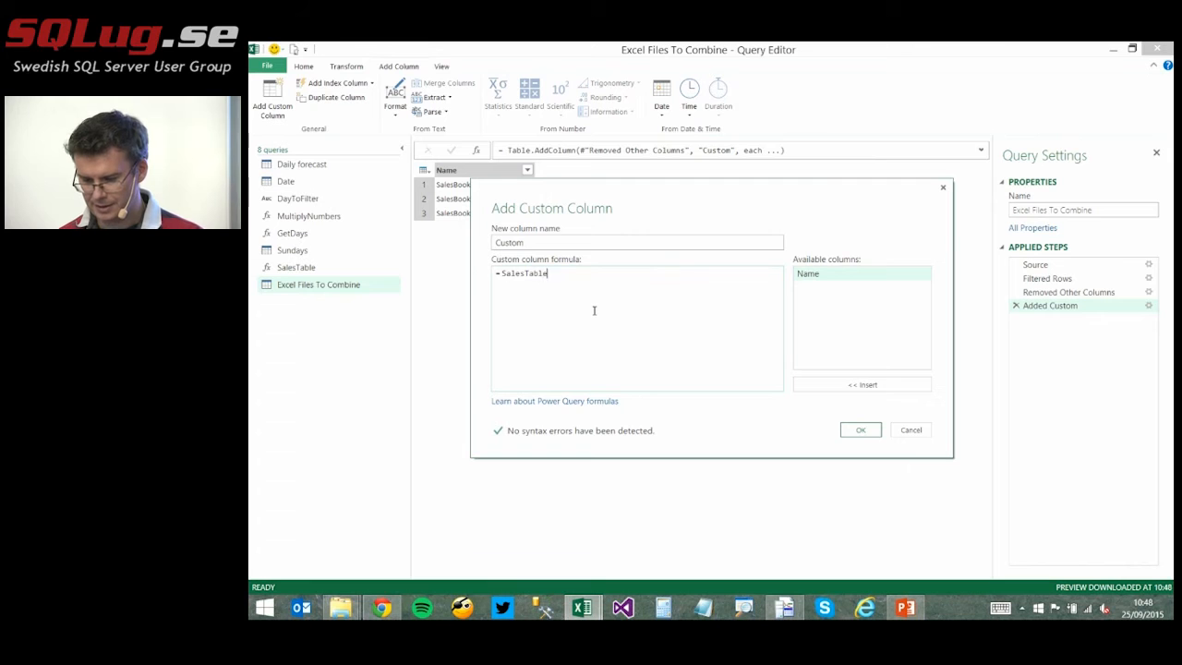
pyautogui.doubleClick(805, 277)
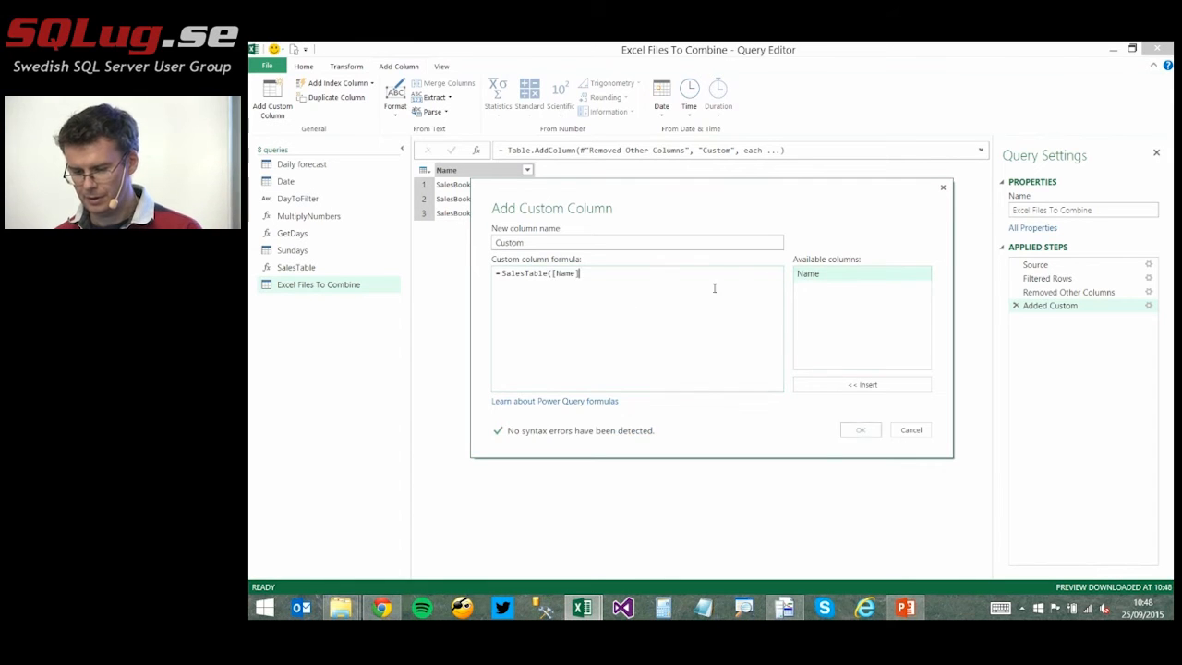
pyautogui.write(')')
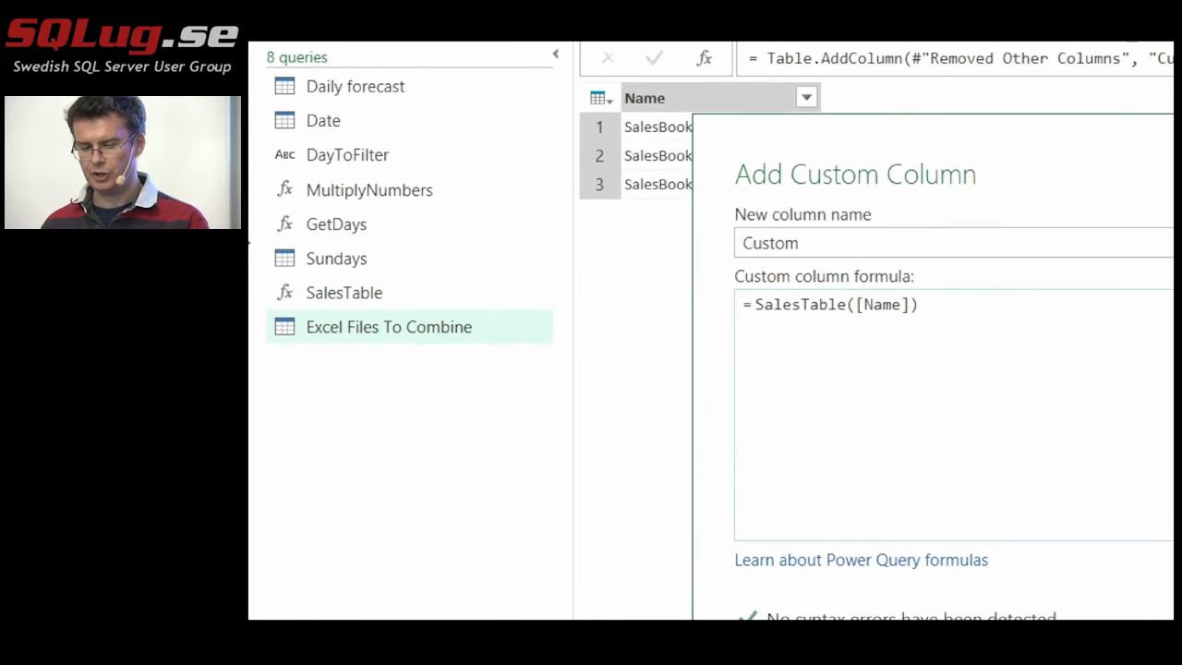
pyautogui.moveTo(263, 284); pyautogui.dragTo(257, 328)
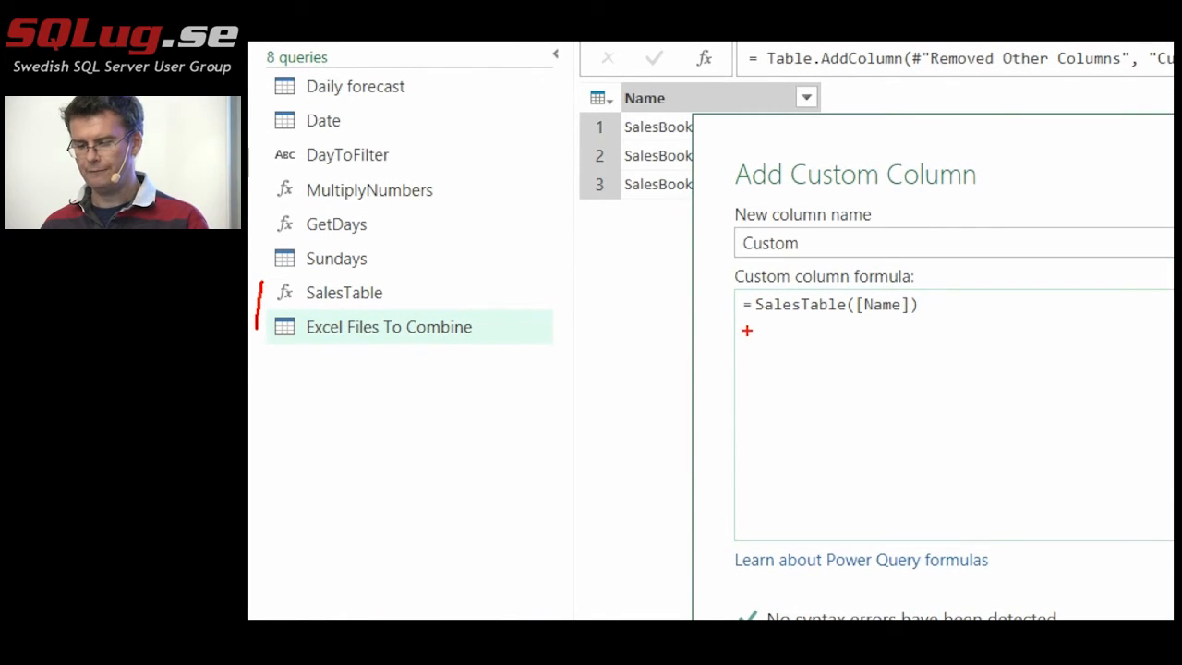
pyautogui.moveTo(585, 117); pyautogui.dragTo(561, 233)
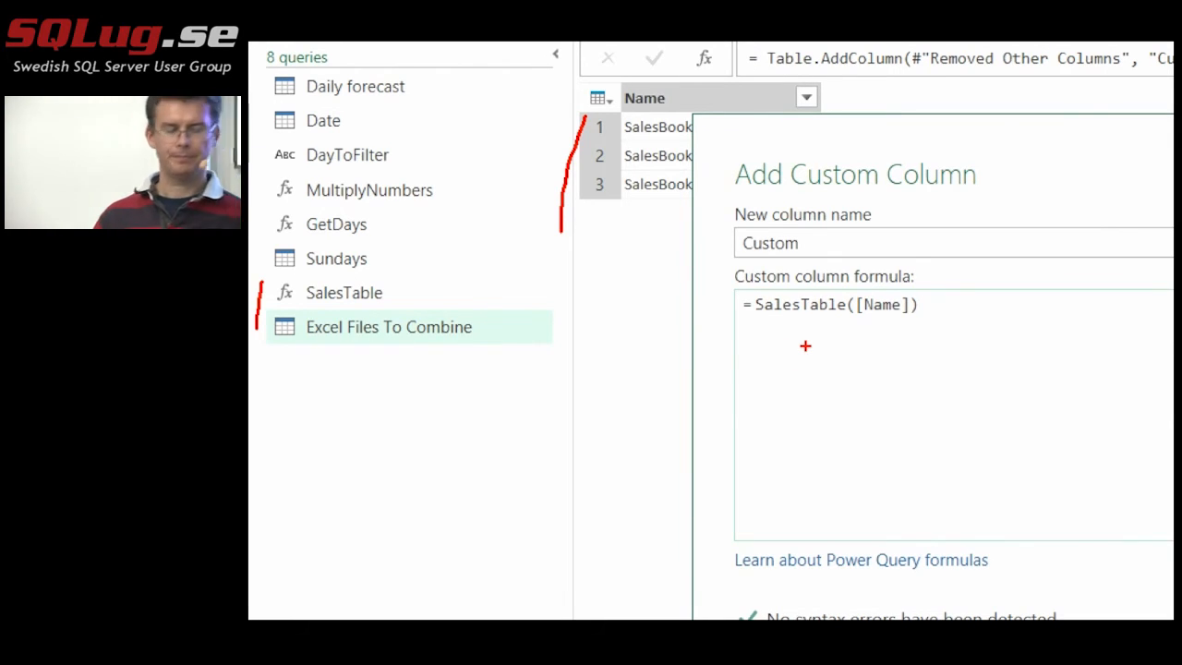
pyautogui.press('Escape')
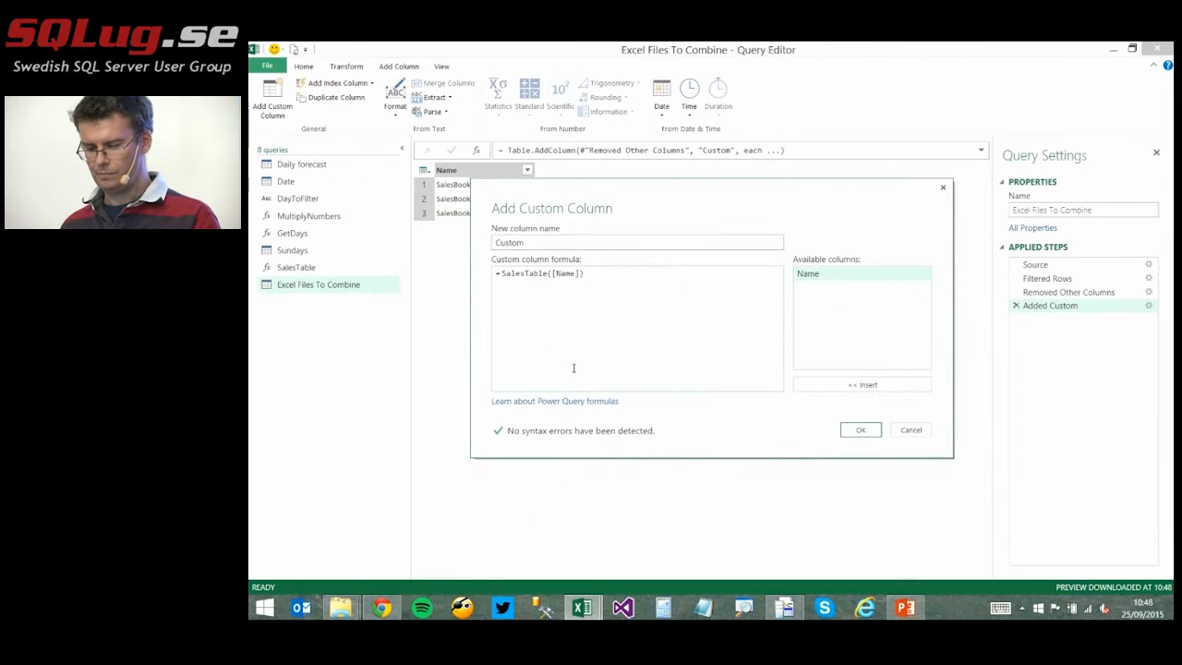
pyautogui.click(860, 430)
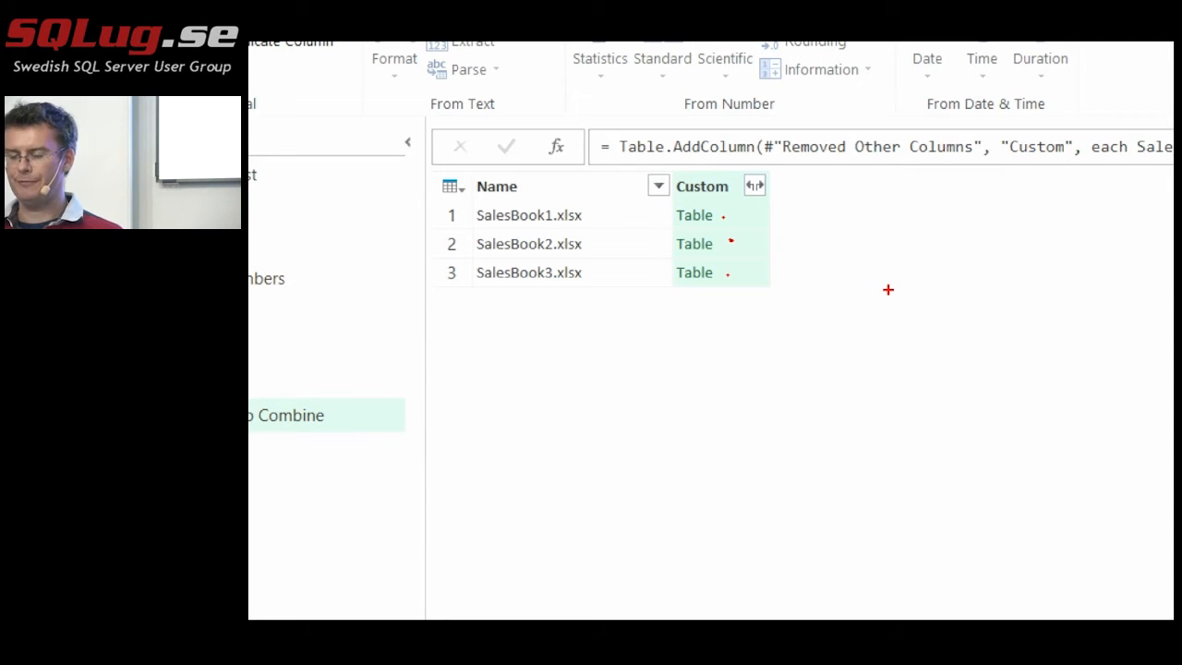
pyautogui.moveTo(747, 206); pyautogui.dragTo(790, 201)
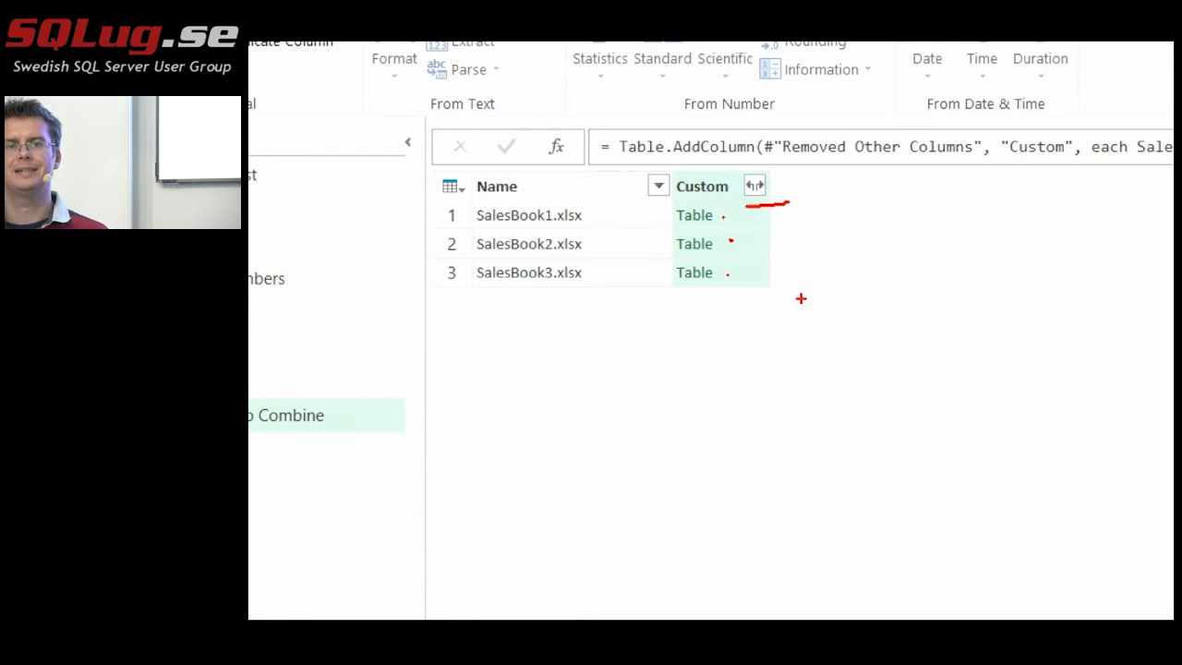
pyautogui.press('Escape')
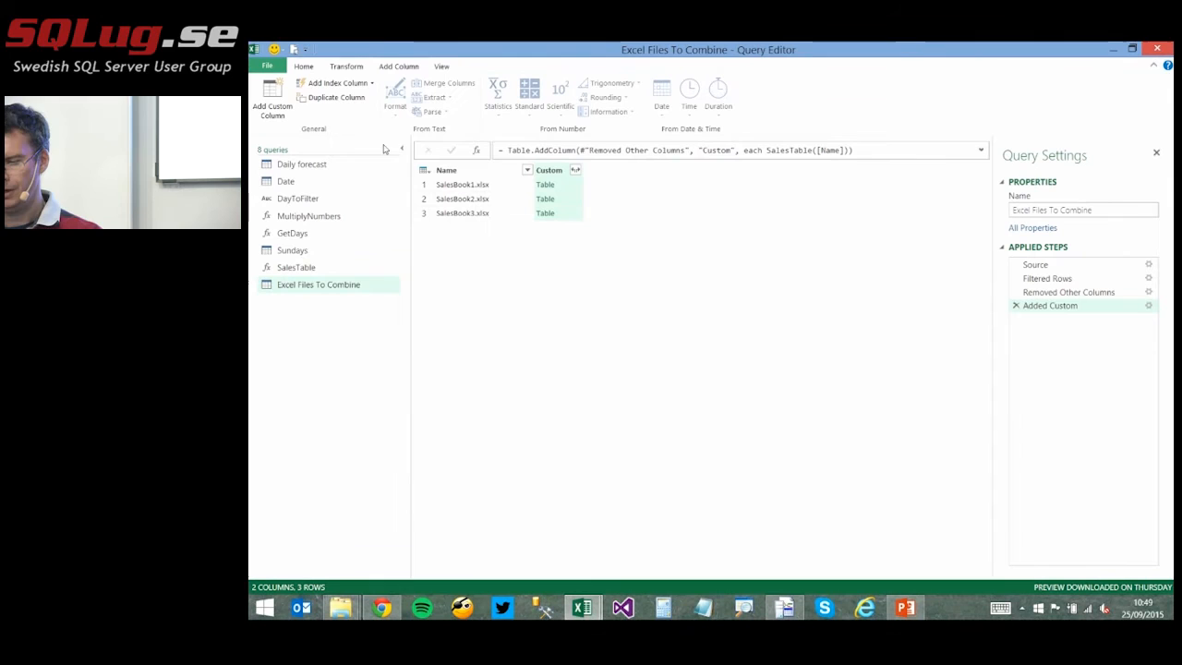
# Expand the Custom column into Month, Product and Sales without using the original column name as prefix.
pyautogui.click(576, 171)
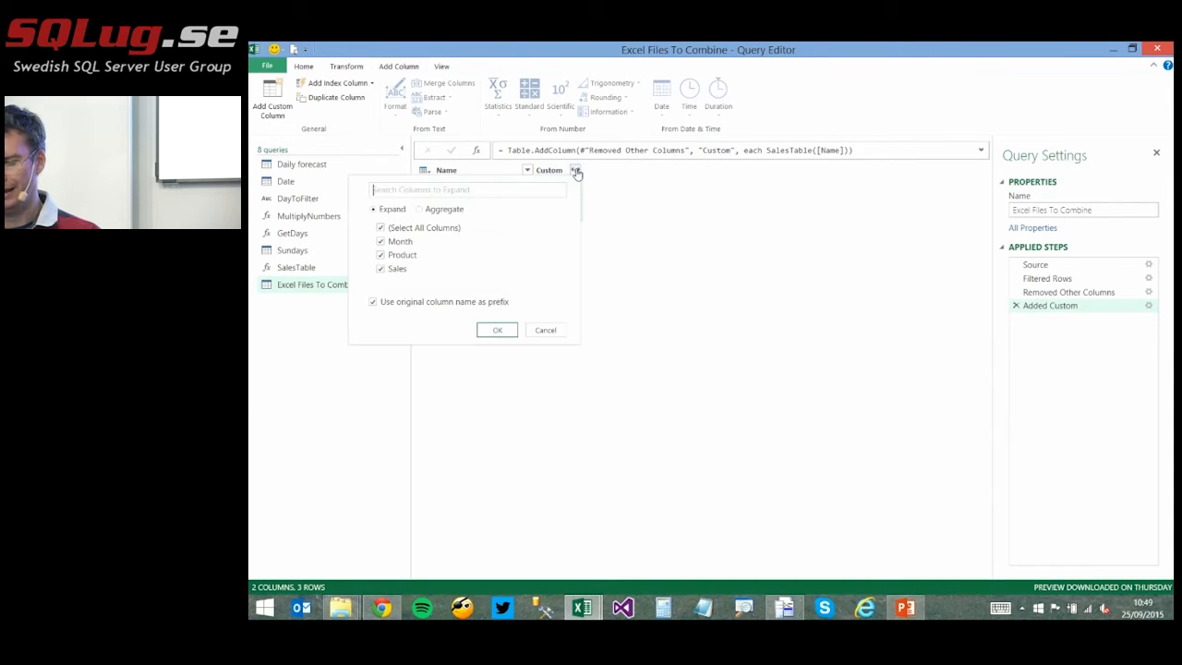
pyautogui.click(373, 302)
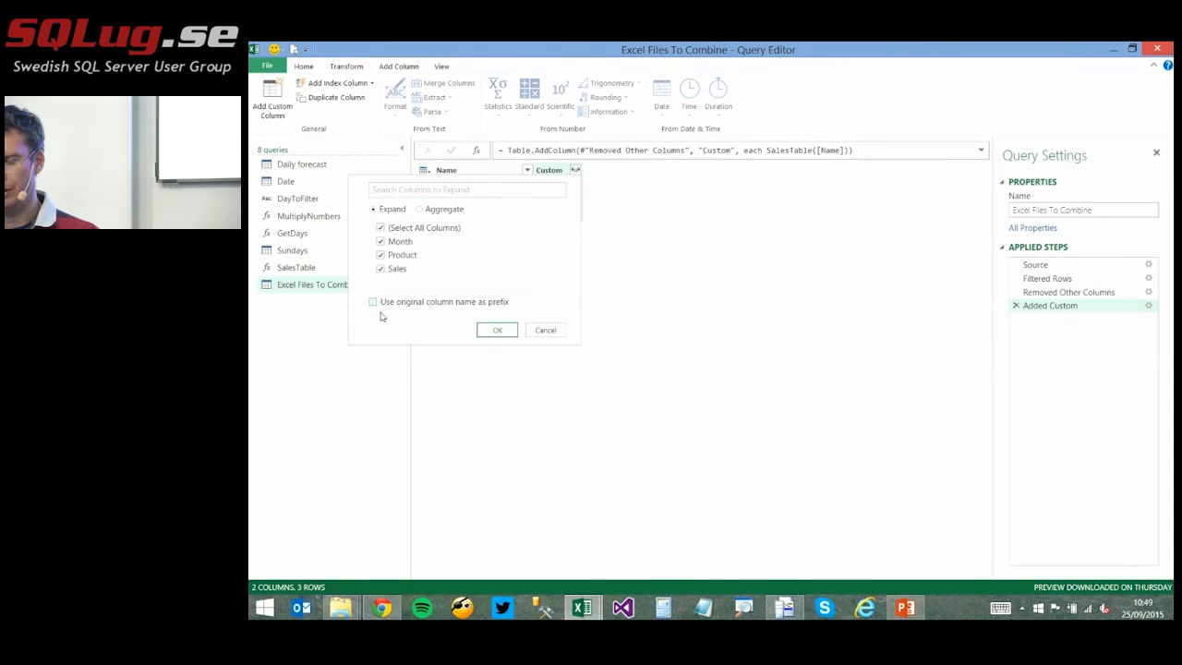
pyautogui.click(493, 331)
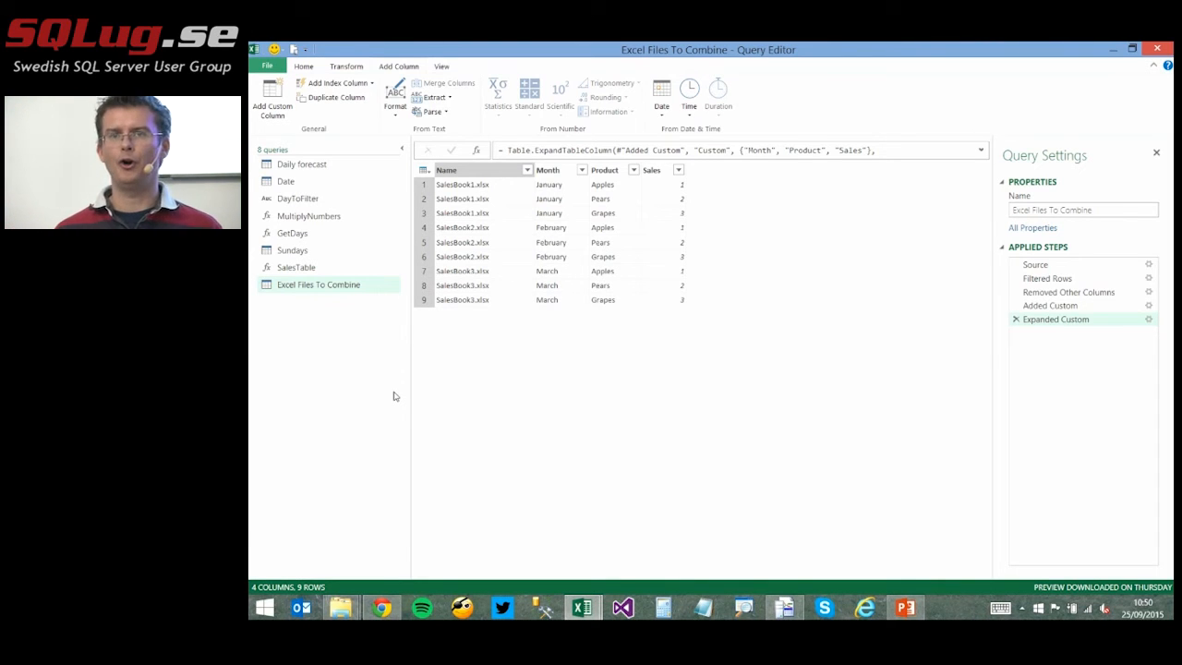
# Close the Query Editor and load the Excel Files To Combine query as a table on a new worksheet.
pyautogui.click(304, 67)
pyautogui.click(266, 113)
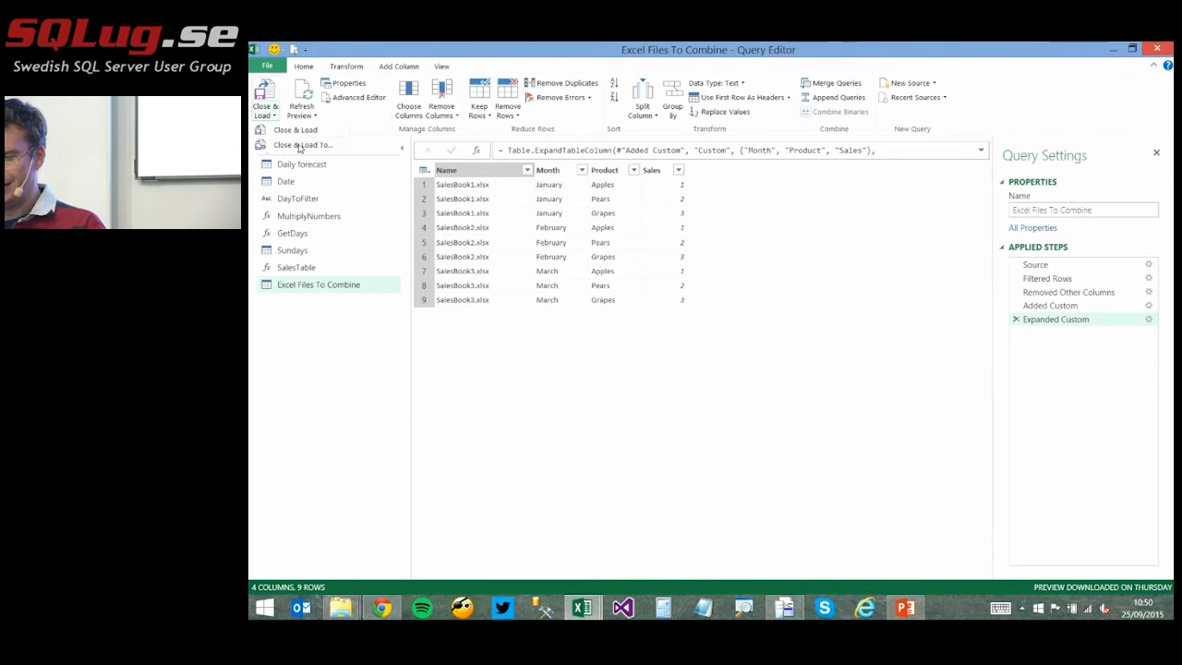
pyautogui.click(282, 145)
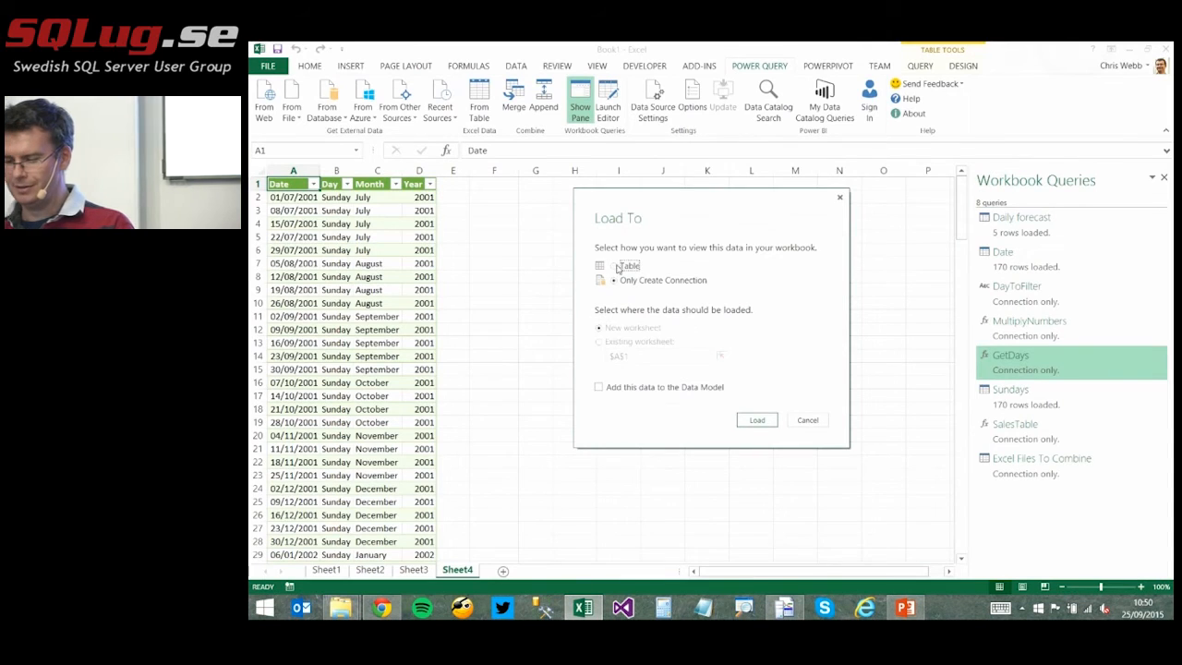
pyautogui.click(757, 421)
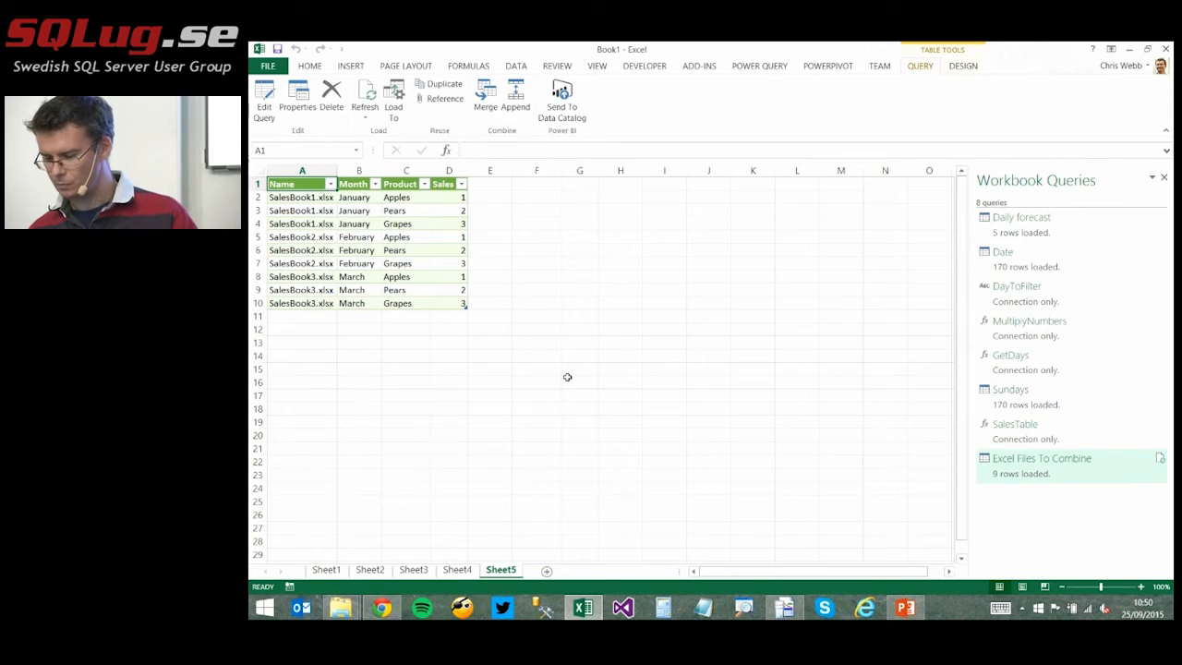
# Switch to the Power Query best practices presentation in PowerPoint and start the slide show from slide 23, Working With Web Services.
pyautogui.hotkey('alt', 'Tab')
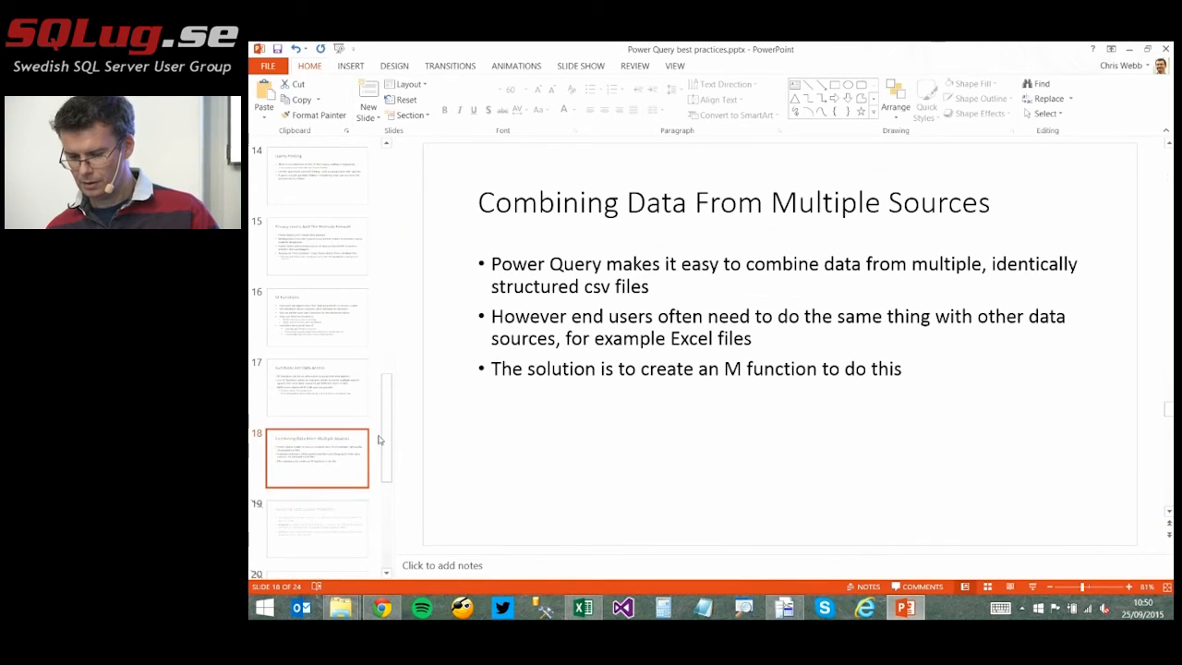
pyautogui.moveTo(388, 457); pyautogui.dragTo(388, 545)
pyautogui.click(310, 471)
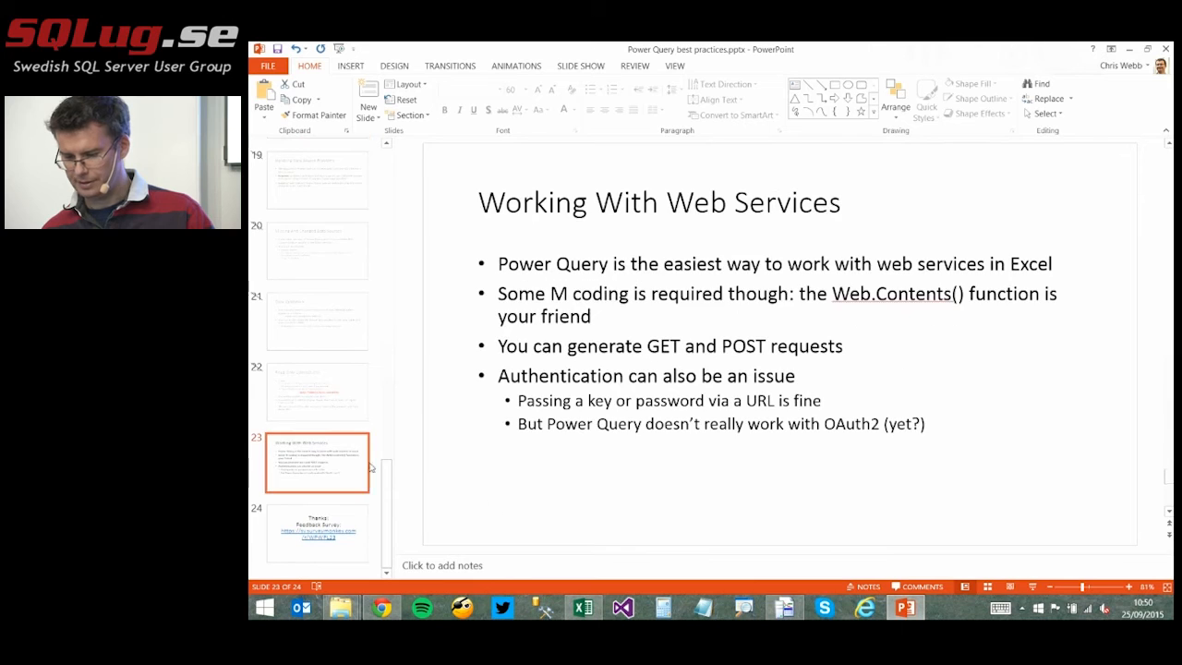
pyautogui.click(1034, 588)
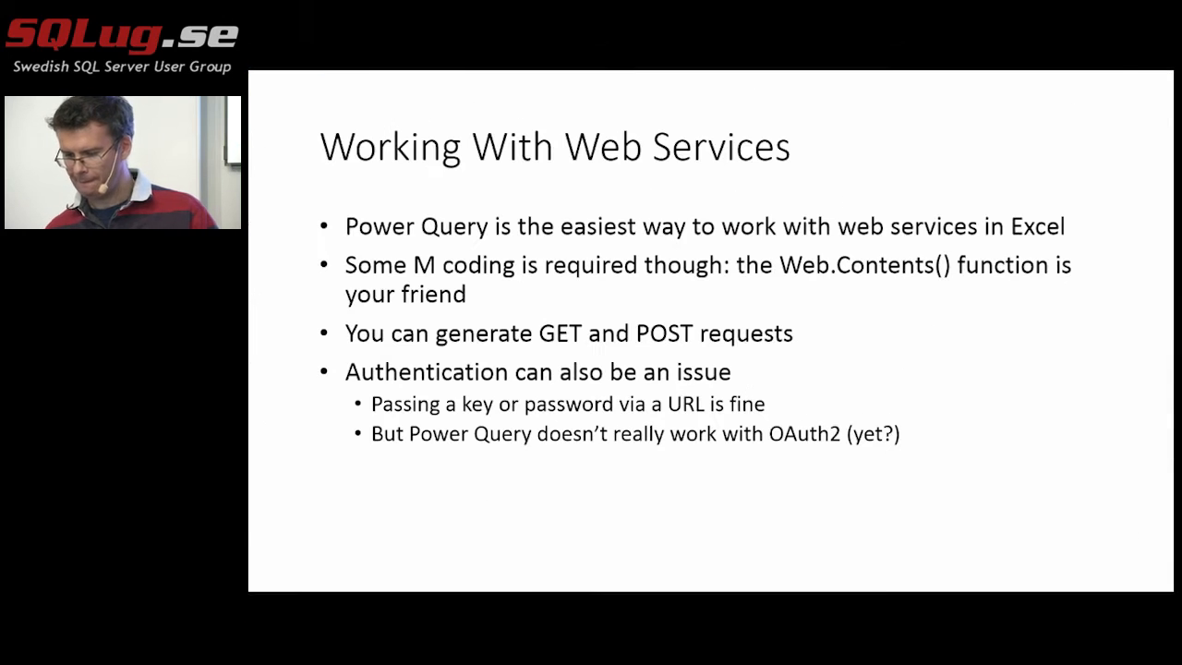